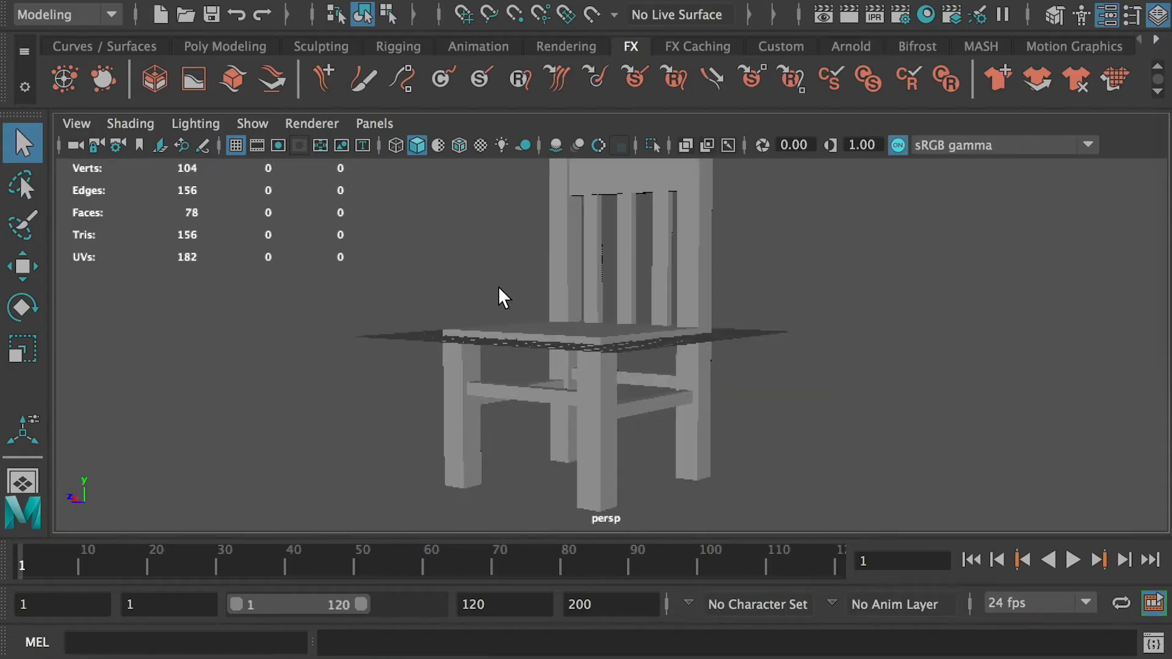
- Orbit around the chair, select its seat and scrub the timeline to inspect its animated scale
middle_click_drag(498, 288, 474, 306, "alt")
right_click_drag(629, 309, 621, 328, "alt")
left_click_drag(621, 328, 730, 319, "alt")
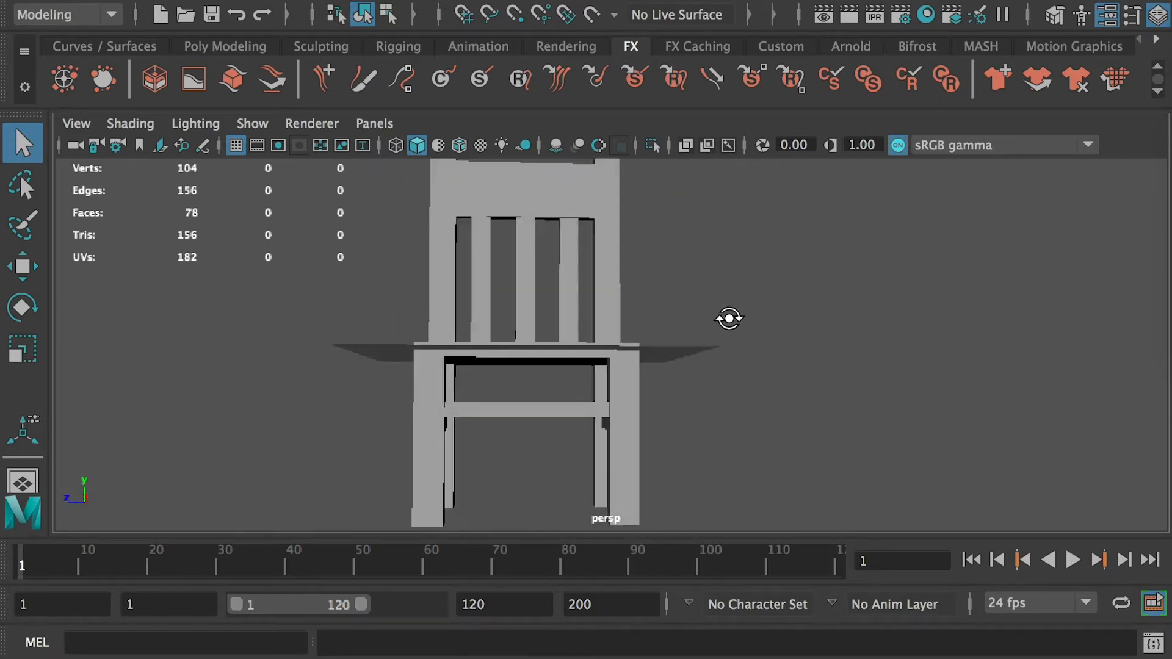
left_click(548, 343)
key("ctrl+a")
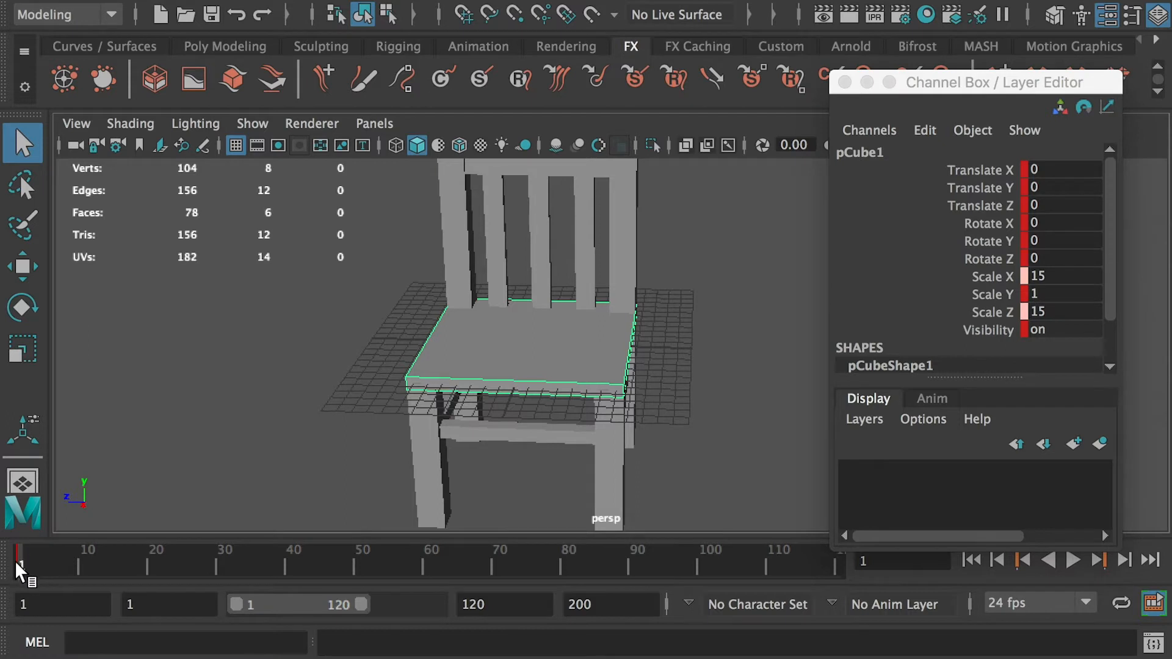
left_click(81, 563)
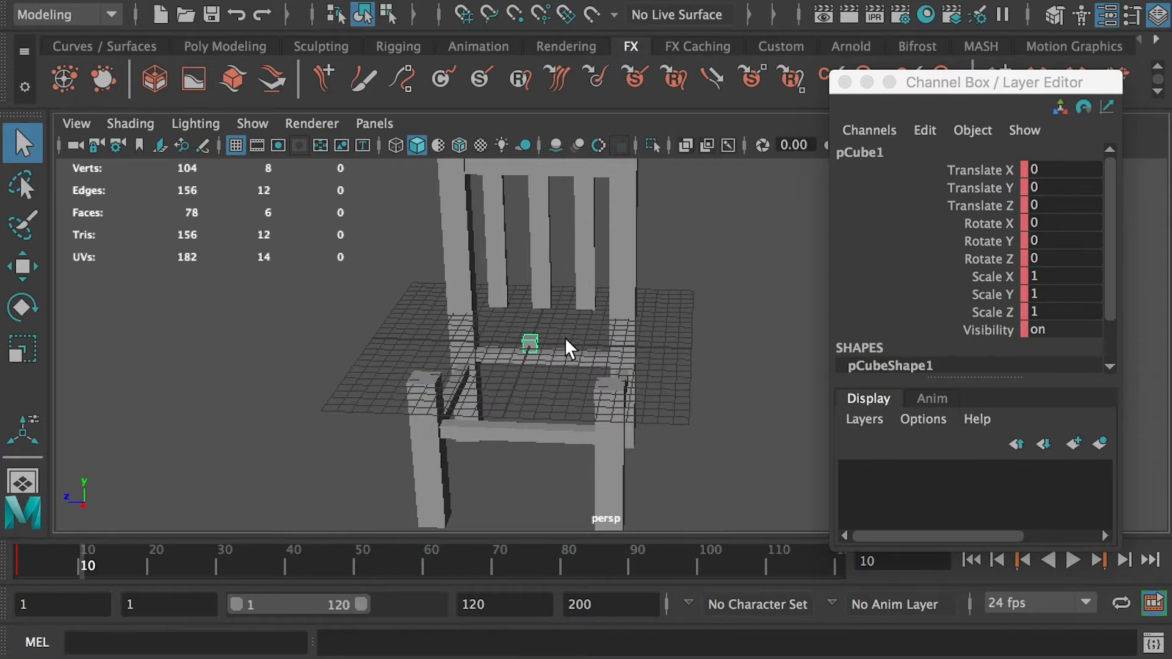
mouse_move(500, 381)
left_mouse_down("alt")
mouse_move(551, 395)
mouse_move(505, 231)
mouse_move(661, 236)
mouse_move(757, 312)
mouse_move(489, 400)
left_mouse_up("alt")
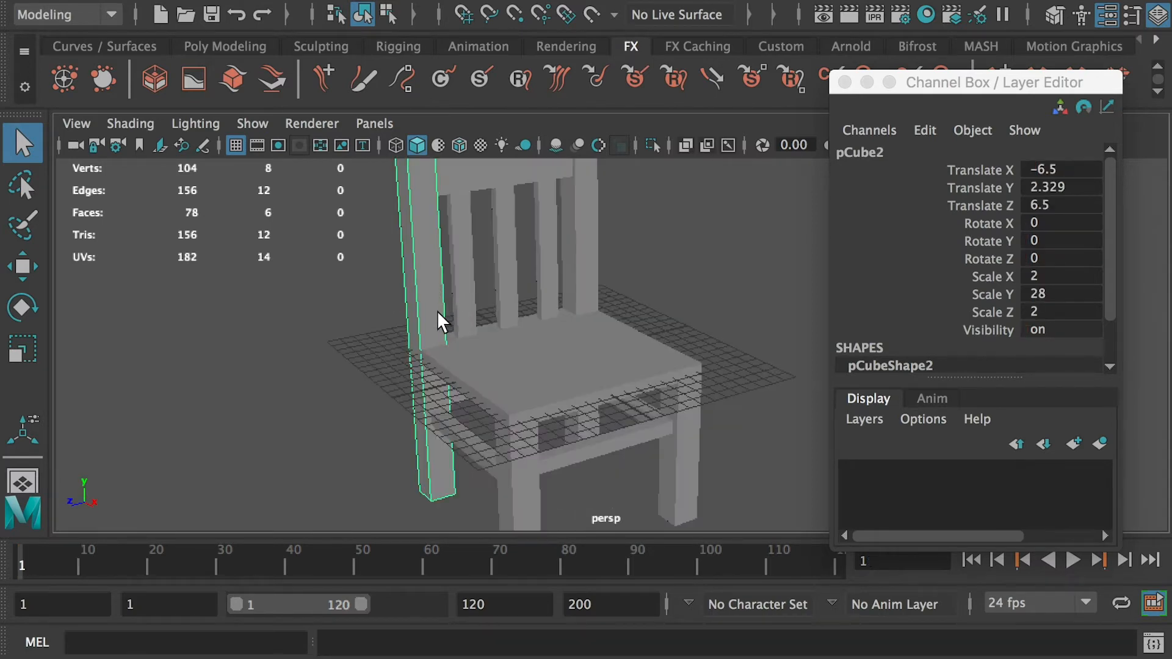
key("w")
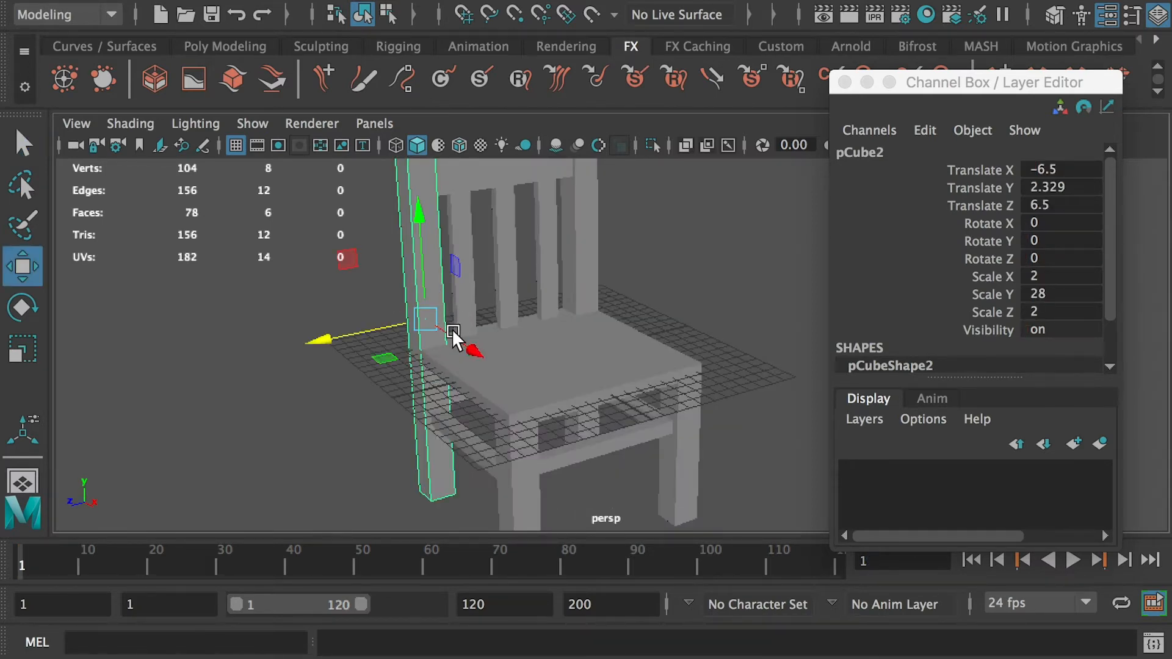
left_click_drag(390, 330, 355, 328)
key("ctrl+z")
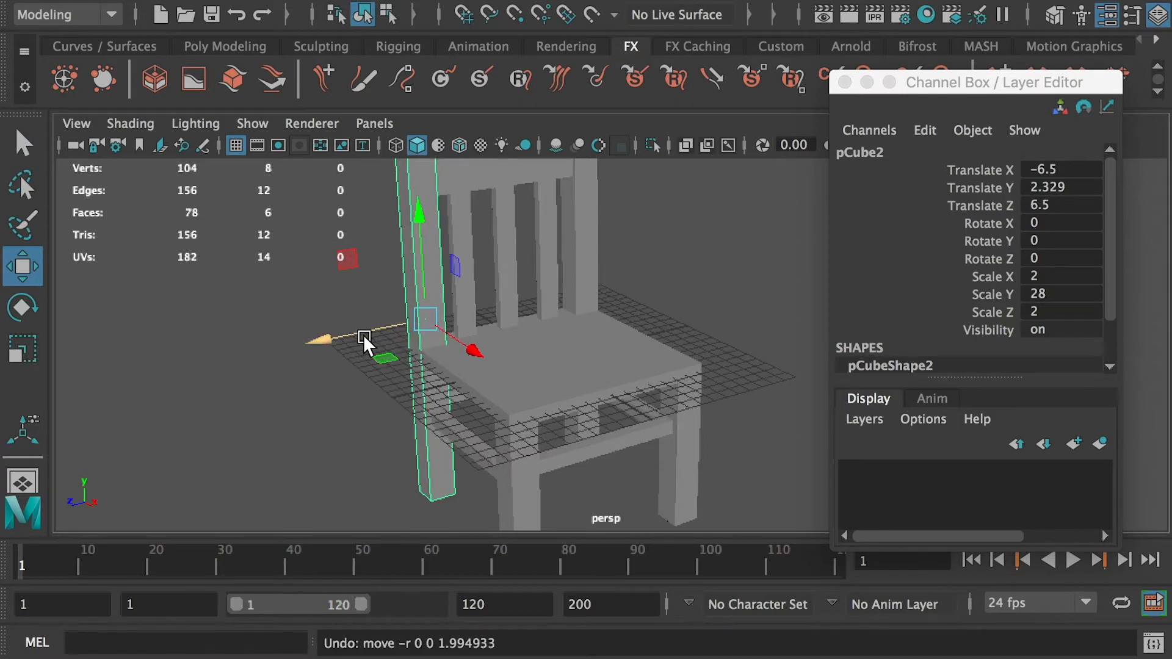
- Set a keyframe on the chair's back leg and go to frame 20
key("s")
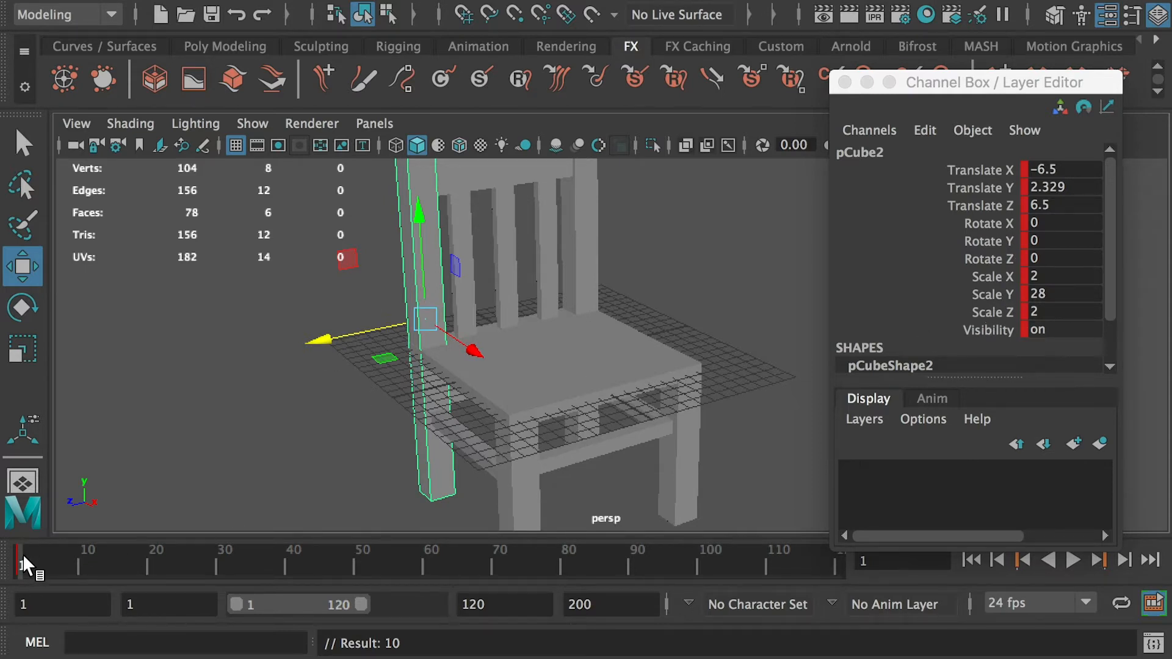
left_click_drag(23, 554, 137, 558)
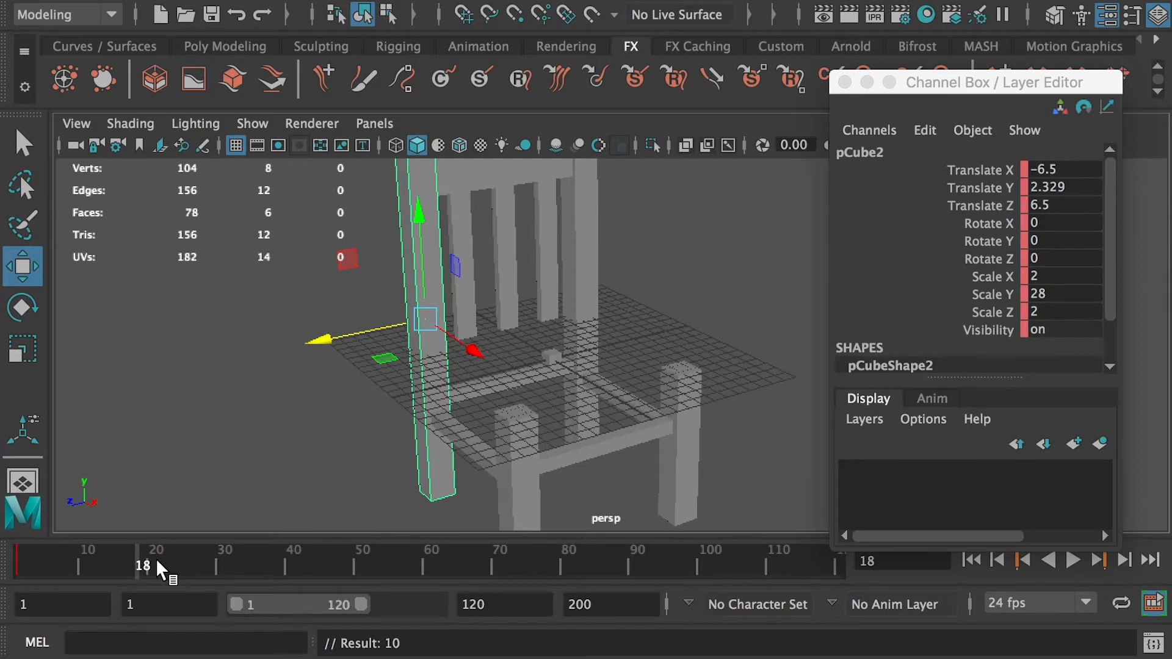
left_click(150, 566)
left_click(149, 565)
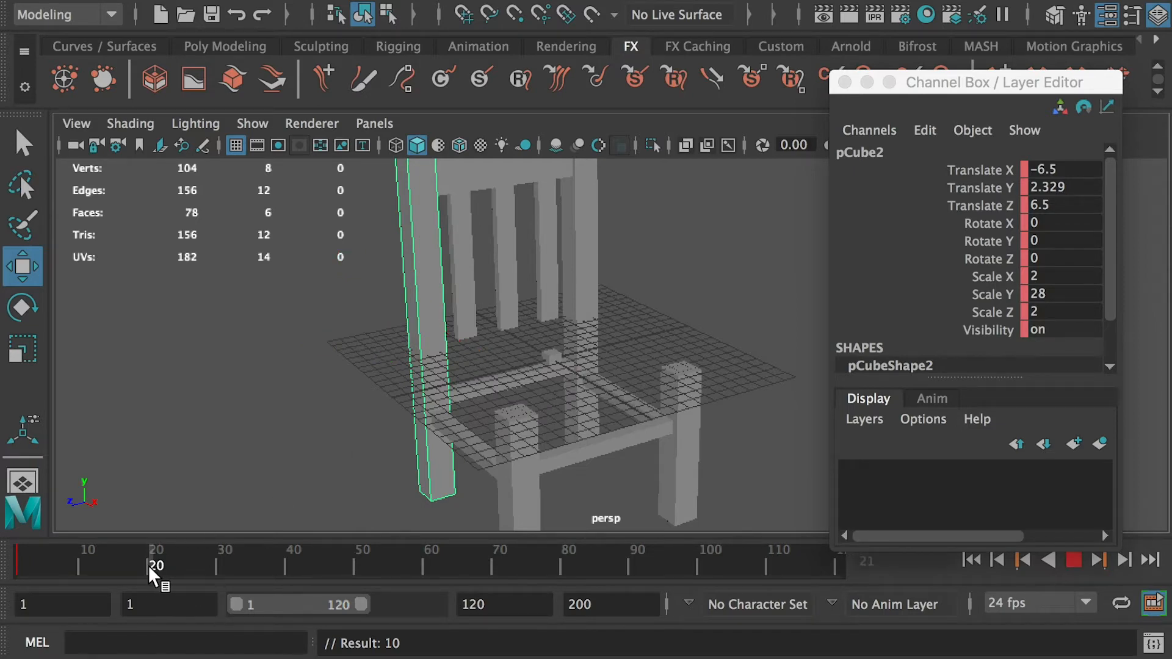
- At frame 20, move the leg to about 15.5 on Z and scale its height to about 12, then return to frame 1
left_click_drag(378, 328, 242, 348)
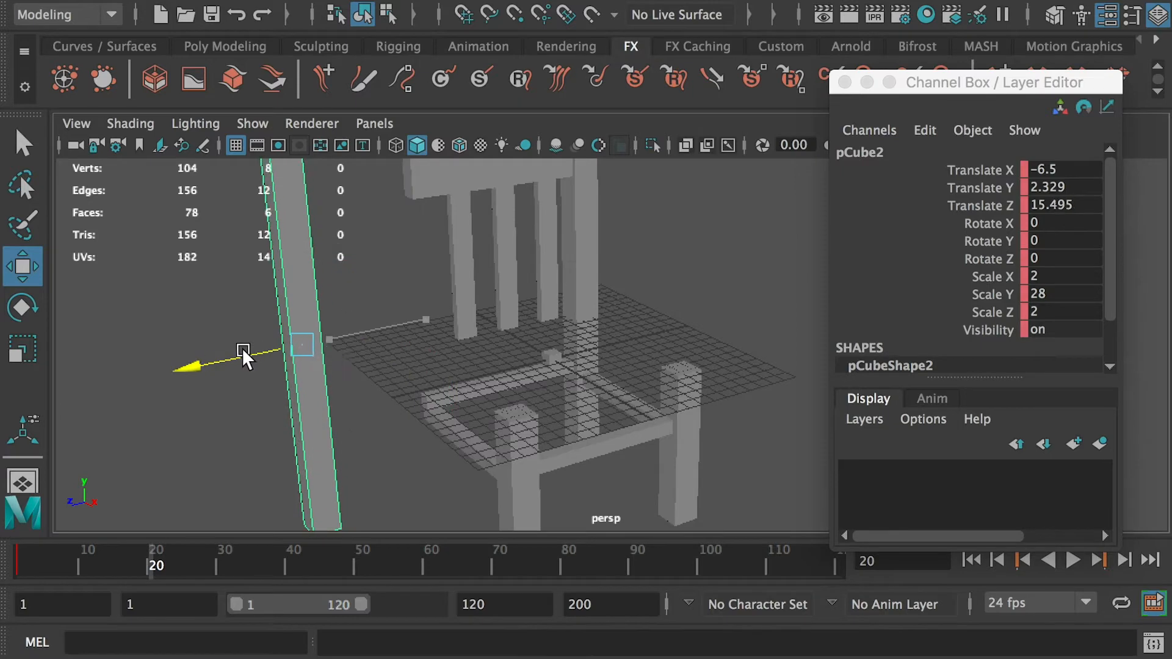
key("r")
left_click_drag(298, 254, 314, 323)
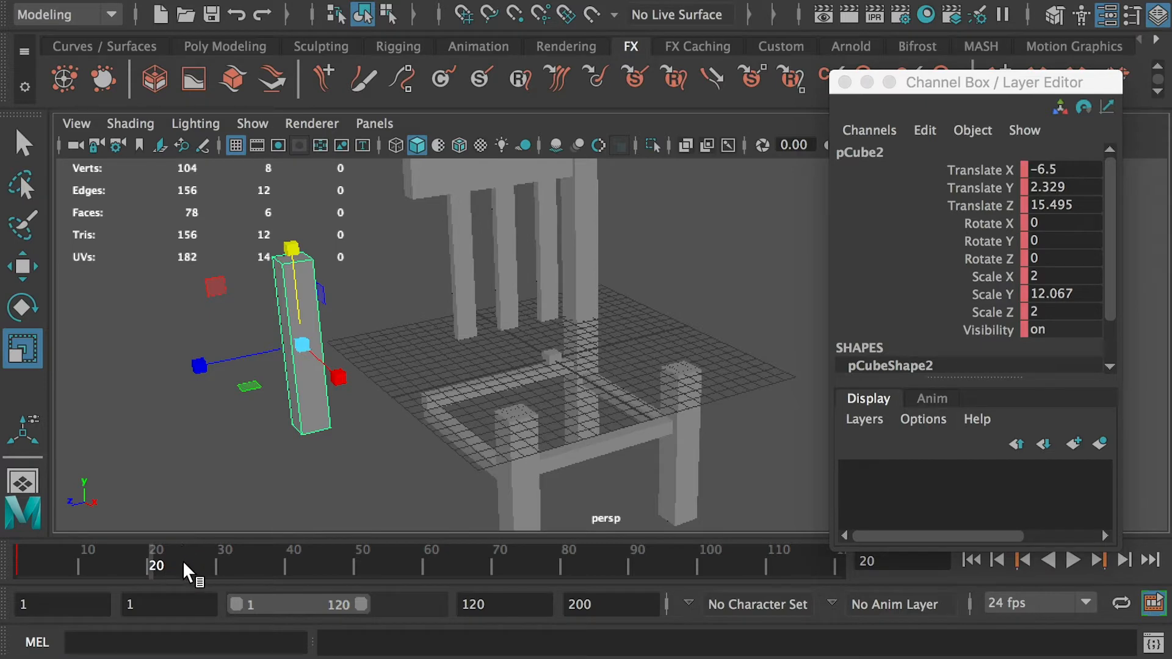
left_click_drag(181, 560, 150, 563)
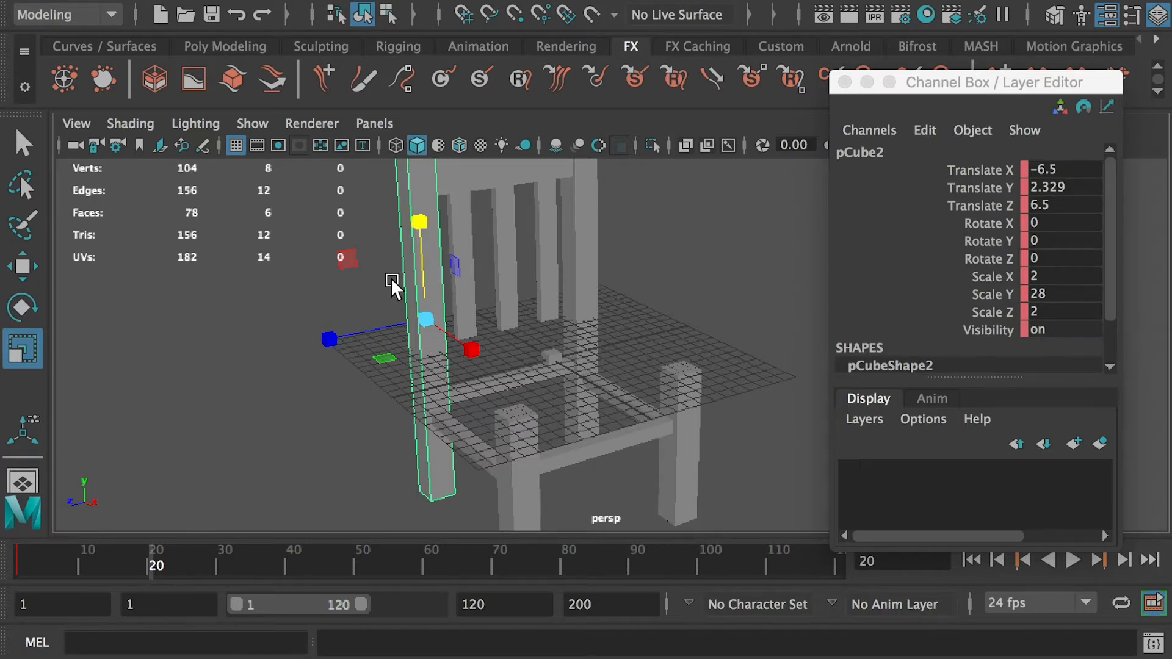
left_click(18, 565)
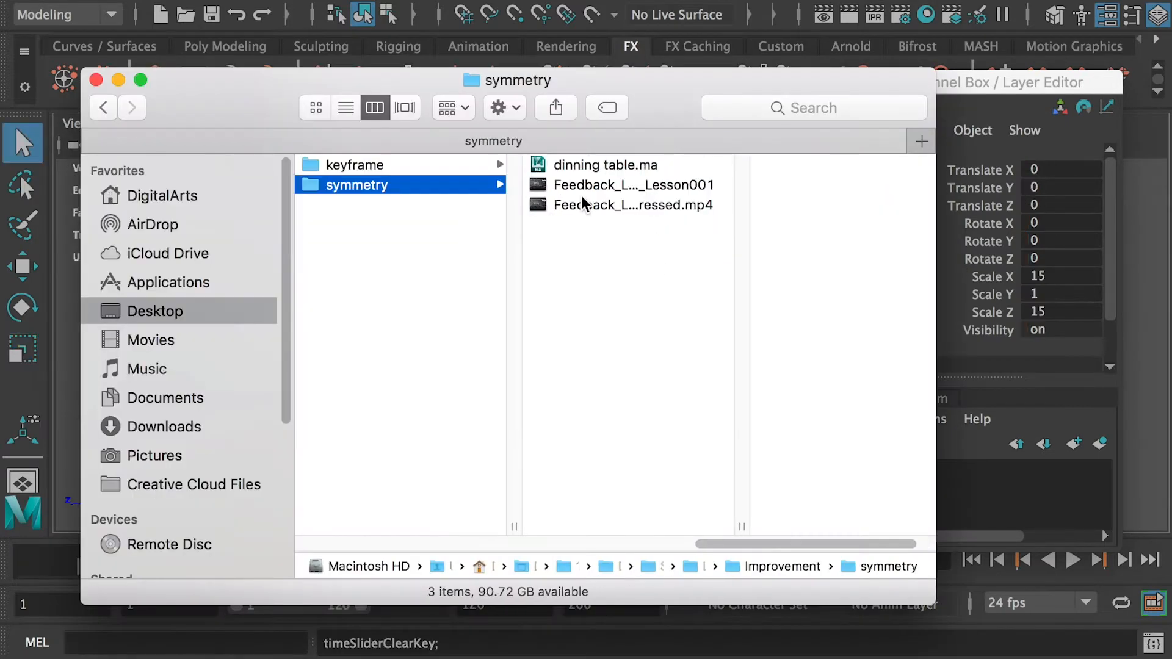
- Open the scene file dinning table.ma from the symmetry folder
left_click(583, 166)
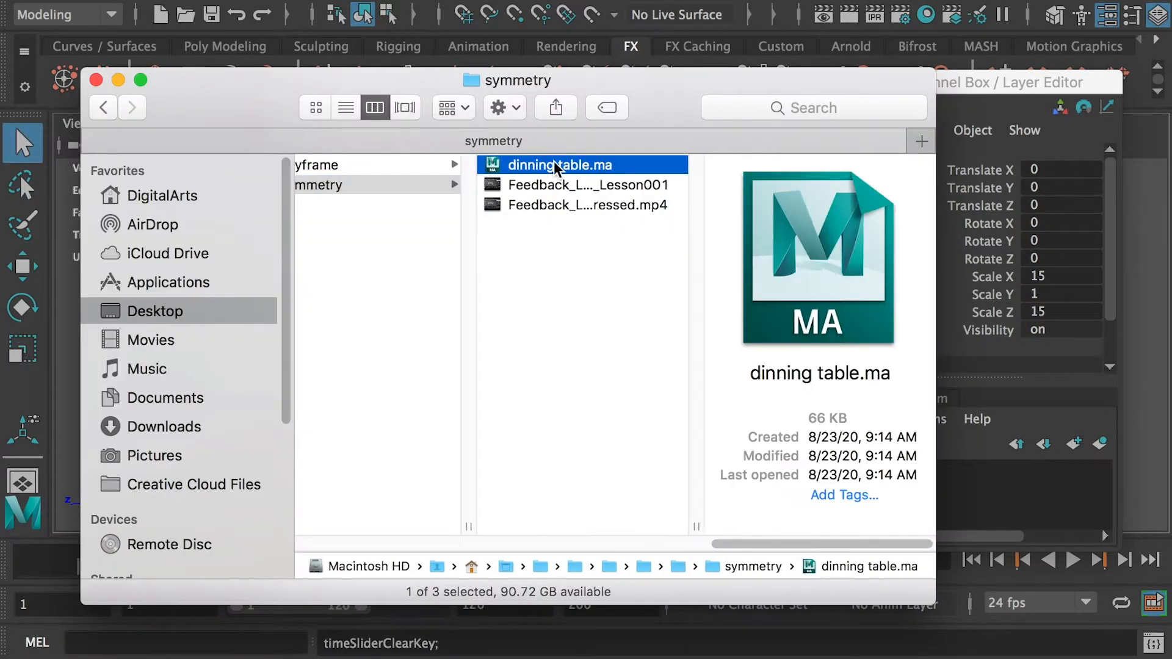
double_click(534, 166)
left_click(713, 367)
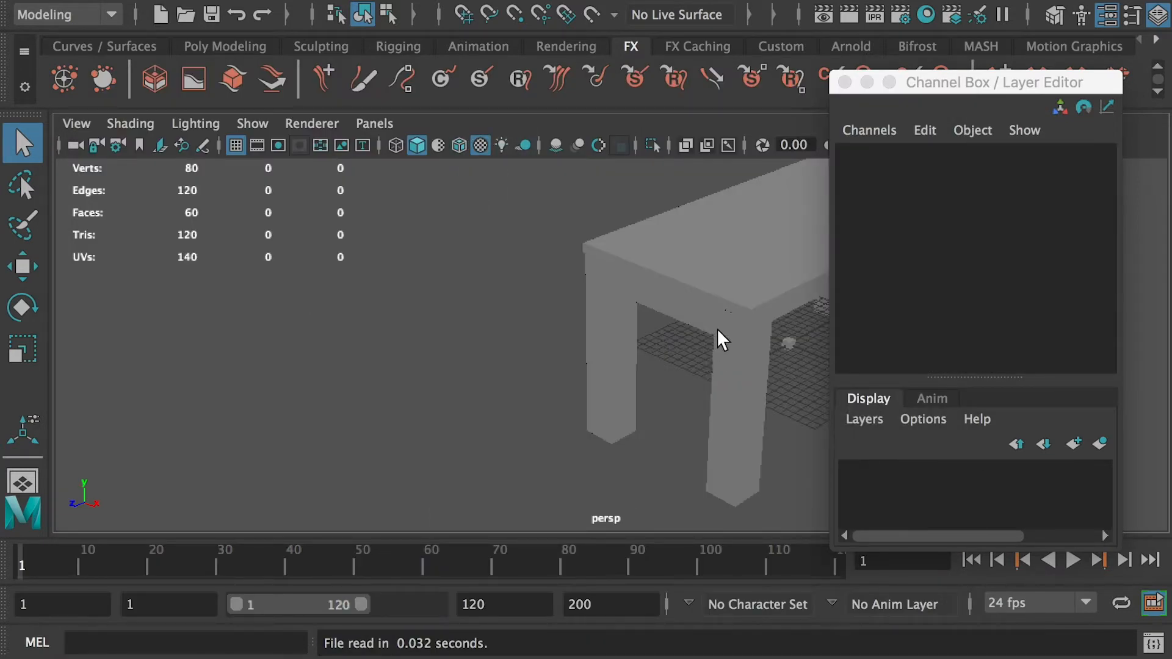
- Orbit around the table and select the tabletop and legs to inspect their translate values
left_click_drag(701, 332, 407, 315, "alt")
left_click_drag(568, 296, 515, 317, "alt")
left_click(573, 220)
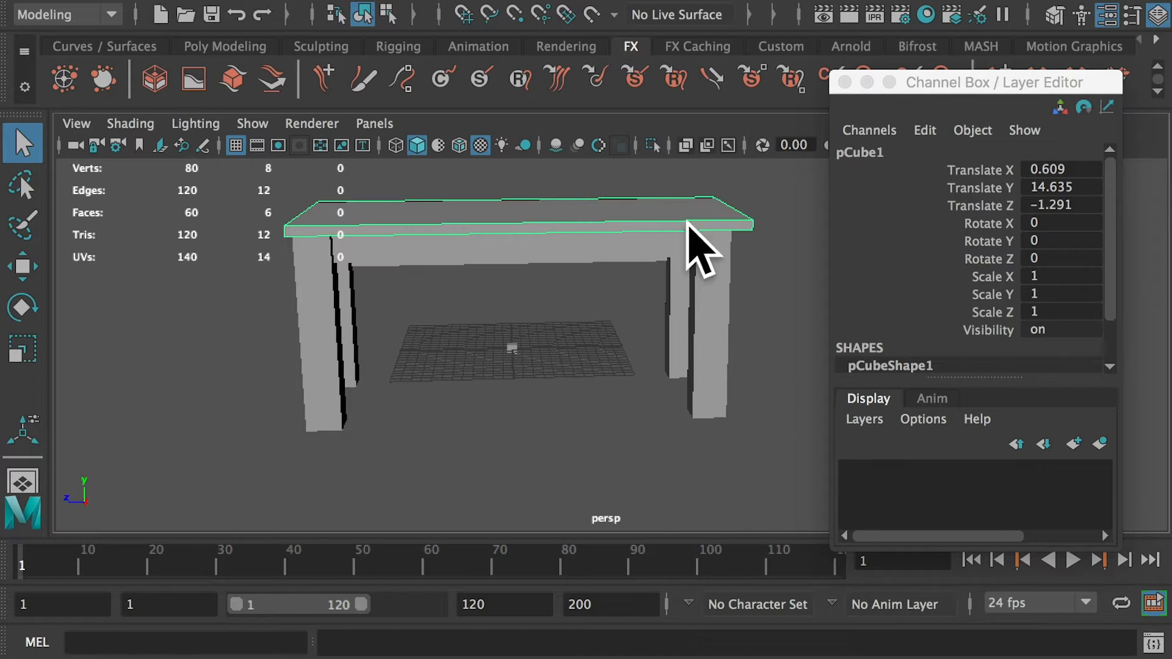
left_click(324, 421)
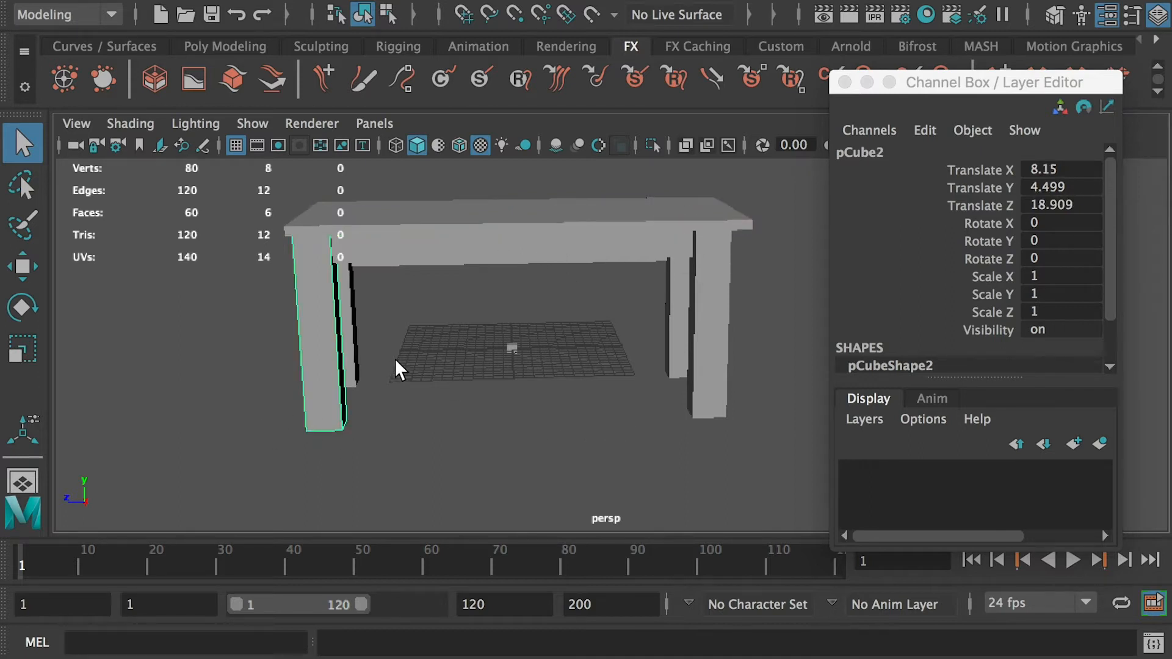
left_click(715, 404)
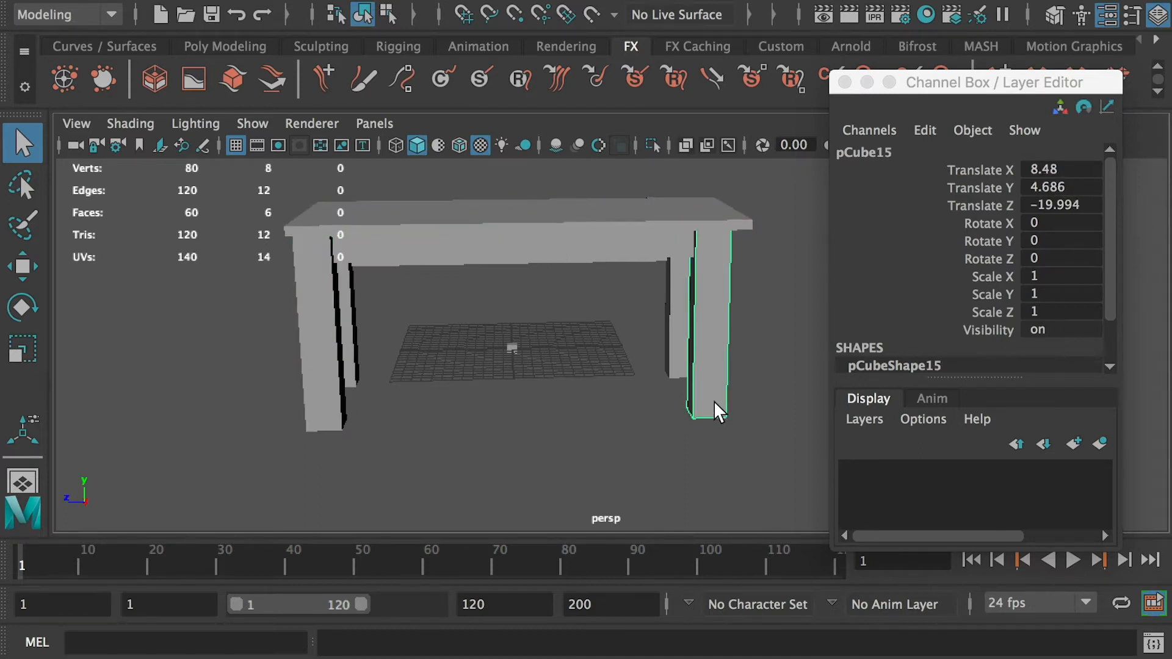
left_click(323, 414)
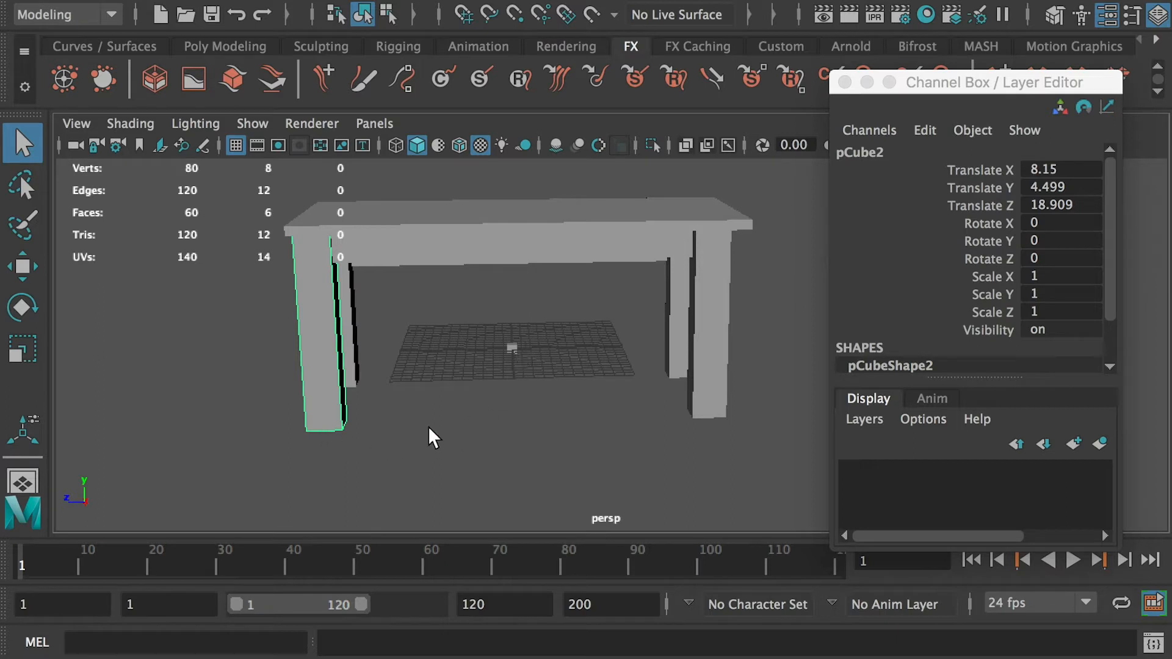
left_click(717, 377)
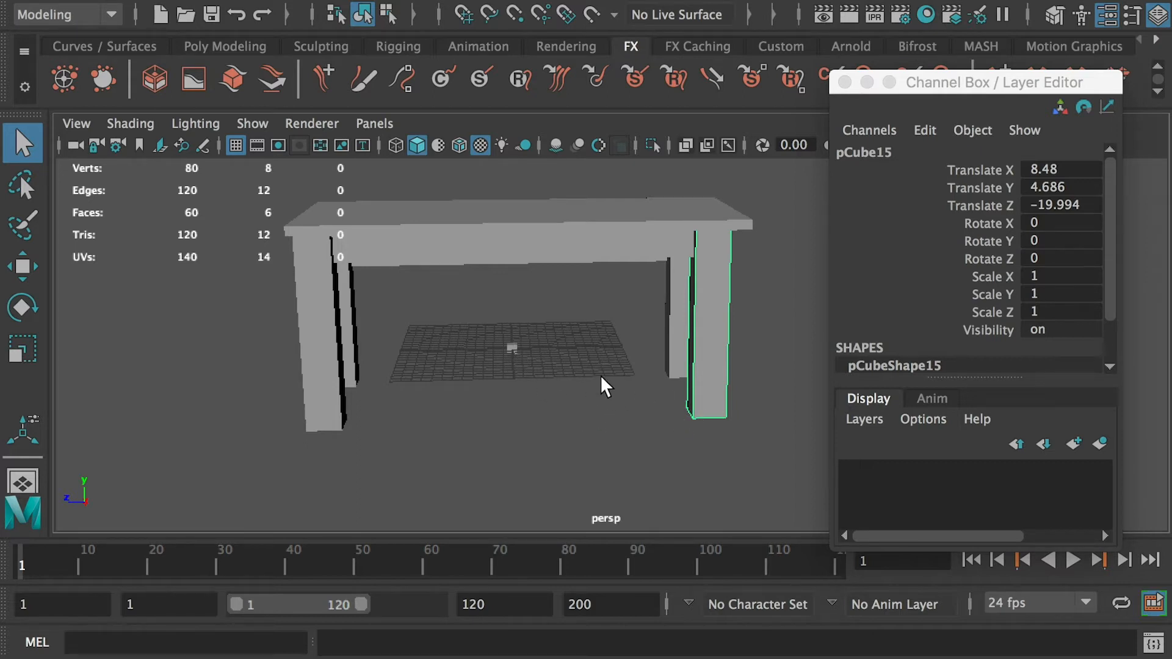
- Delete three of the table legs, keeping only the front-left leg
left_click_drag(598, 380, 568, 387, "alt")
key("Delete")
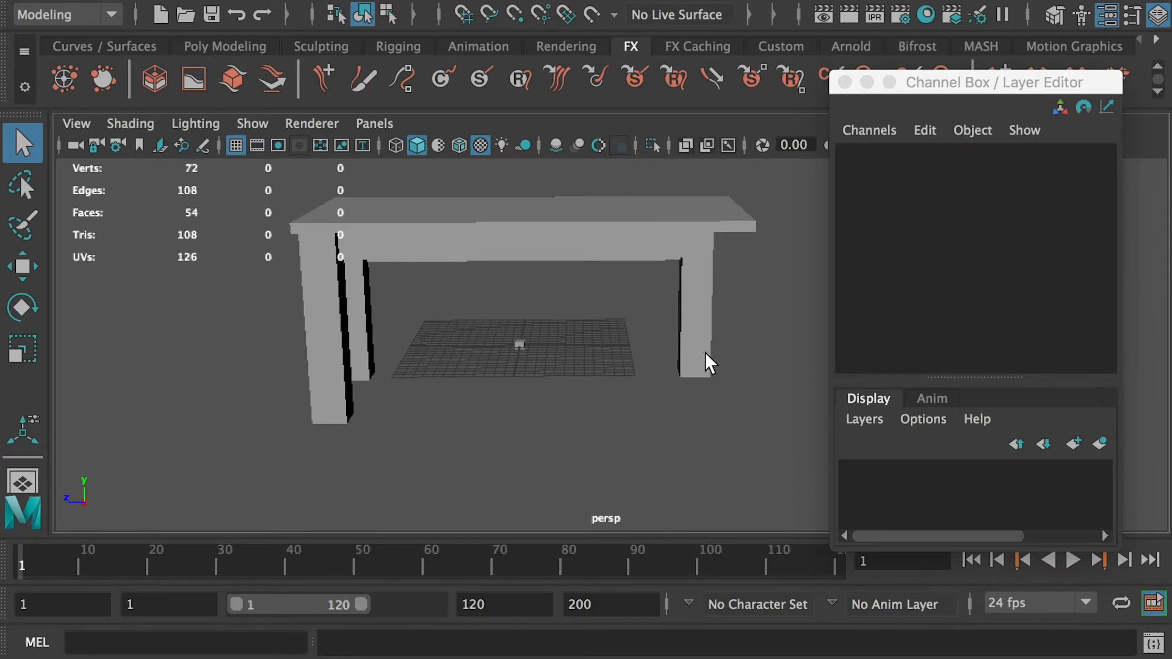
left_click(690, 340)
key("Delete")
left_click(361, 320)
key("Delete")
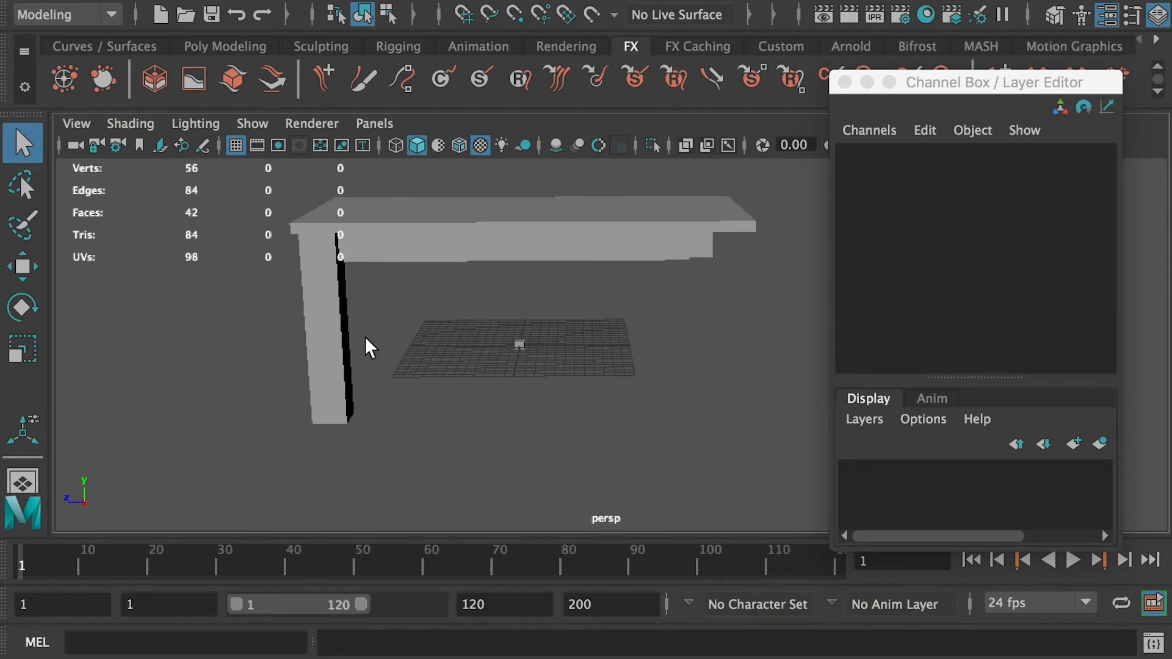
- Select the remaining table leg and duplicate it
left_click_drag(537, 372, 511, 372, "alt")
left_click(317, 357)
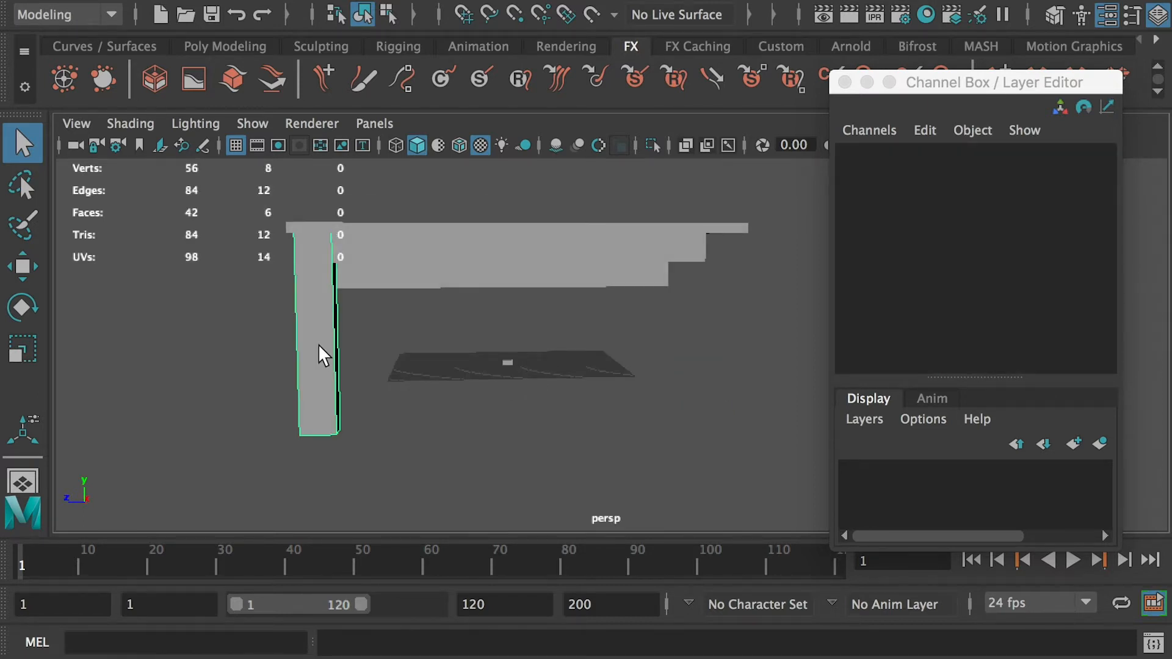
left_click_drag(322, 355, 302, 330, "alt")
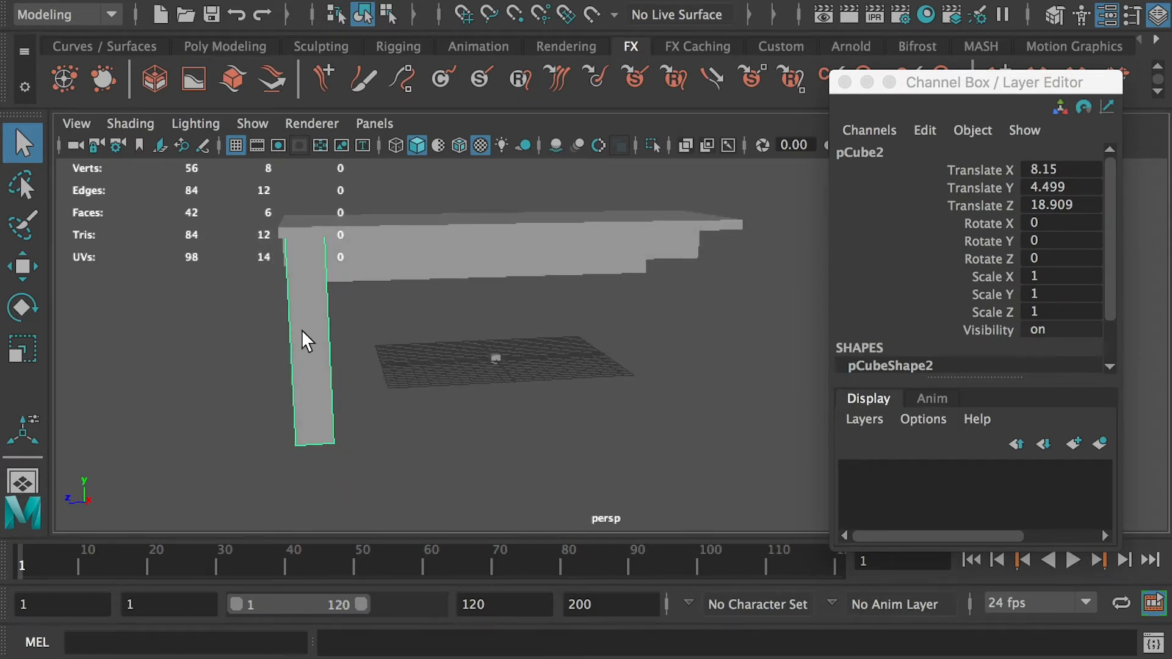
key("ctrl+d")
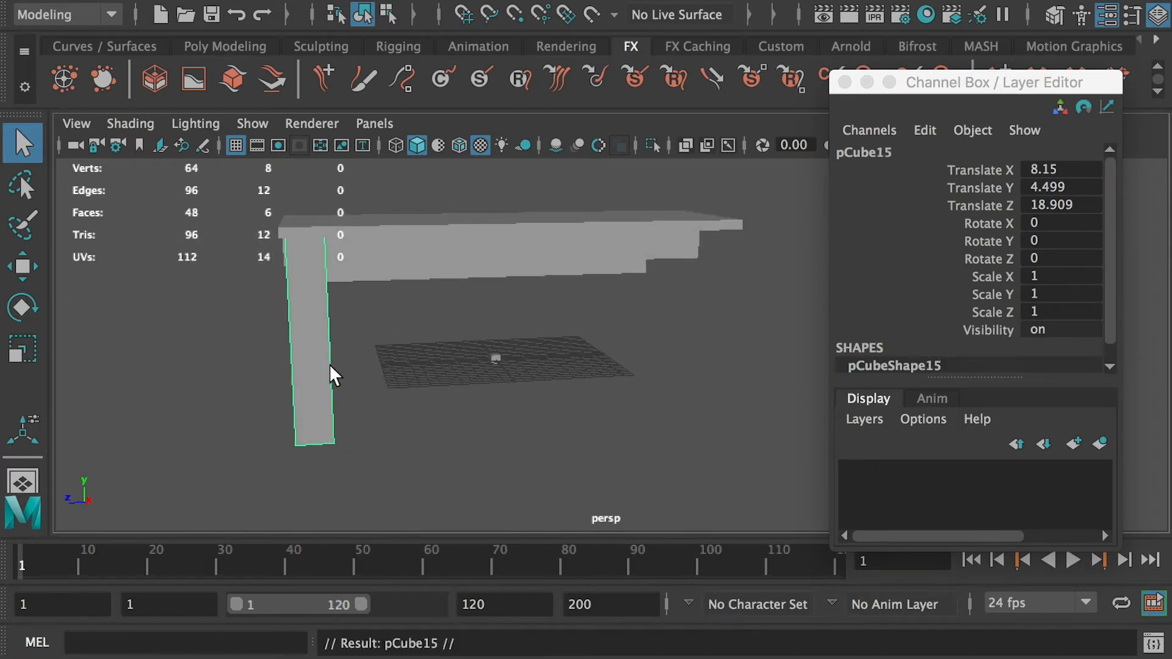
key("w")
left_click_drag(253, 337, 617, 339)
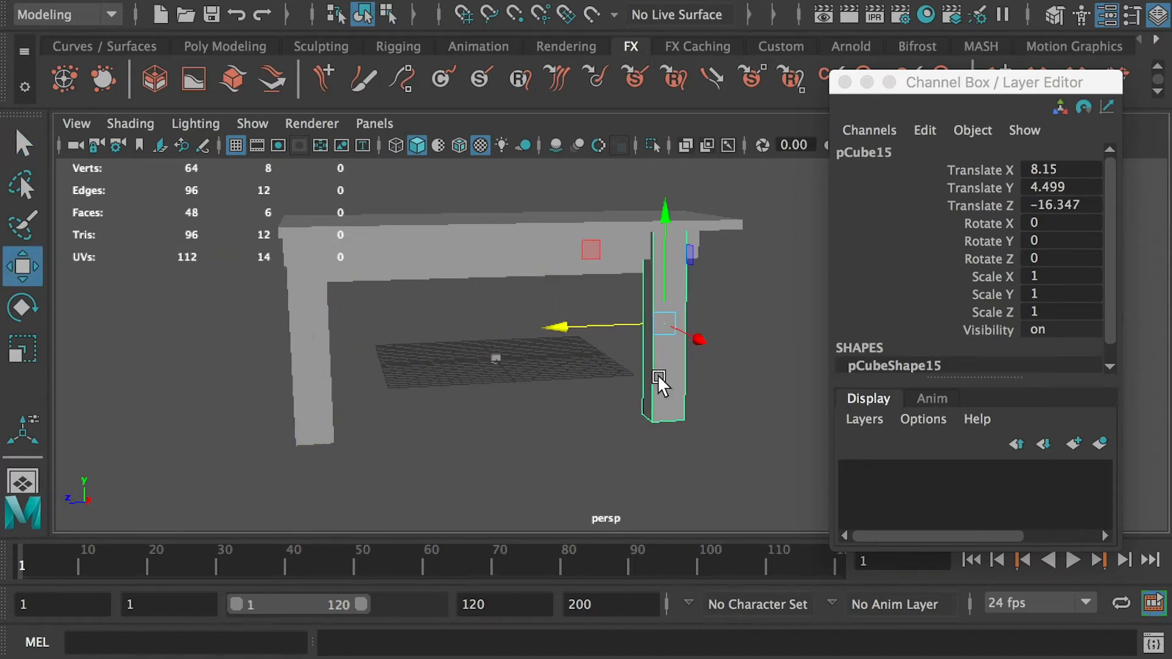
key("ctrl+z")
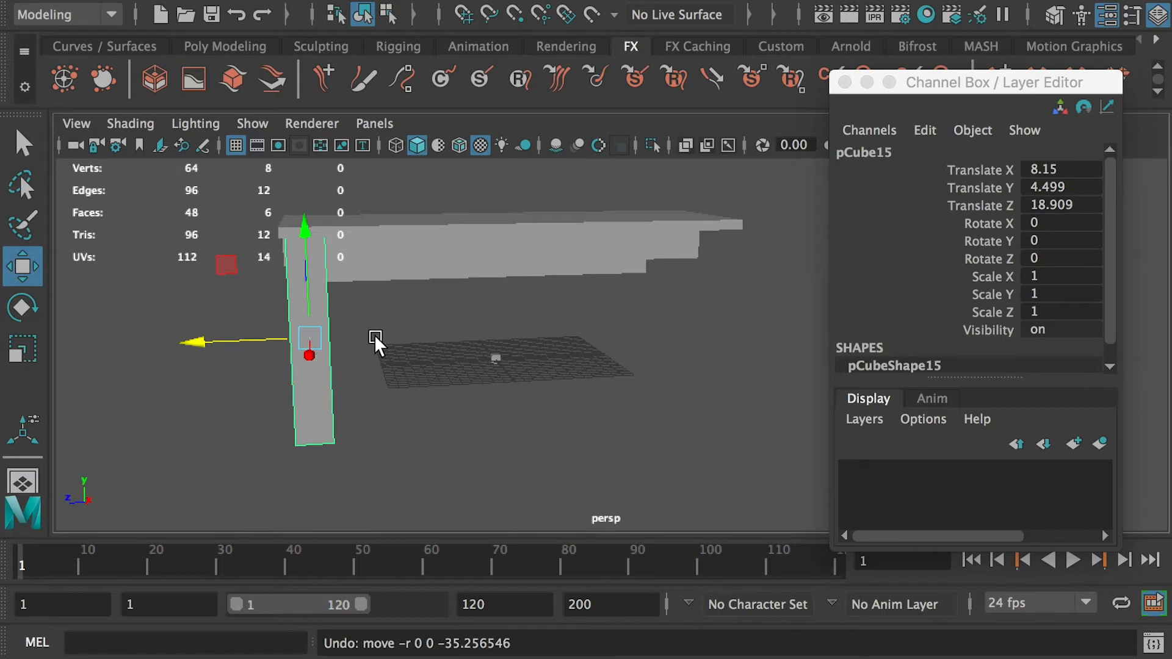
- Set the duplicated leg's Translate Z to -18.909 to mirror it to the opposite side
double_click(1047, 205)
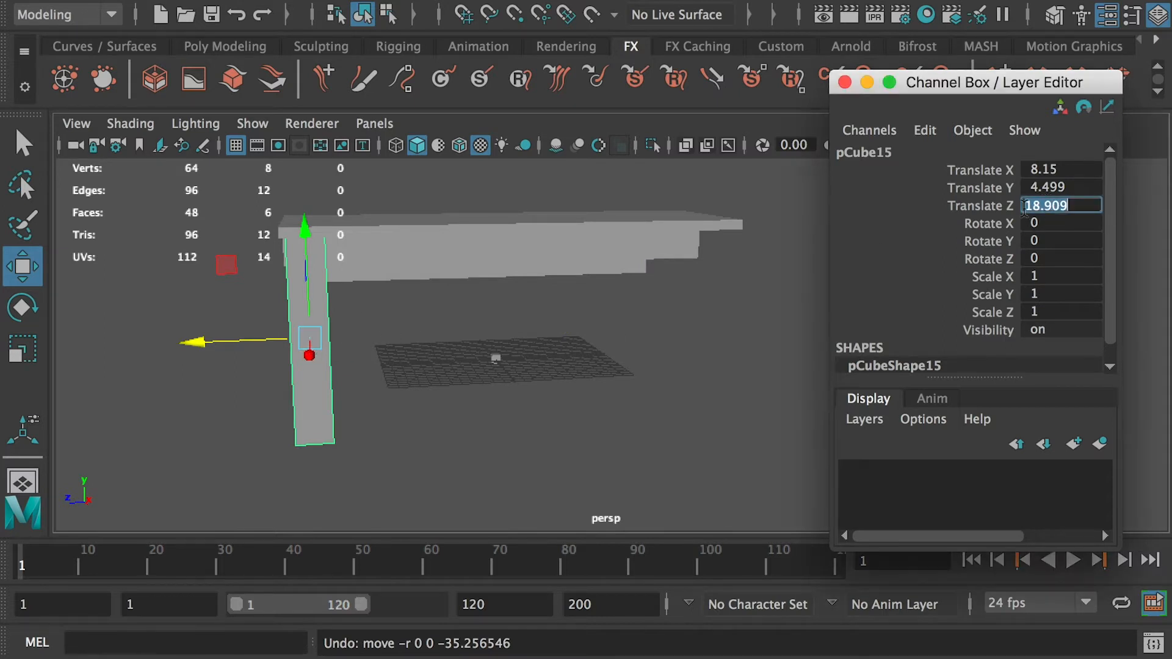
left_click(1042, 208)
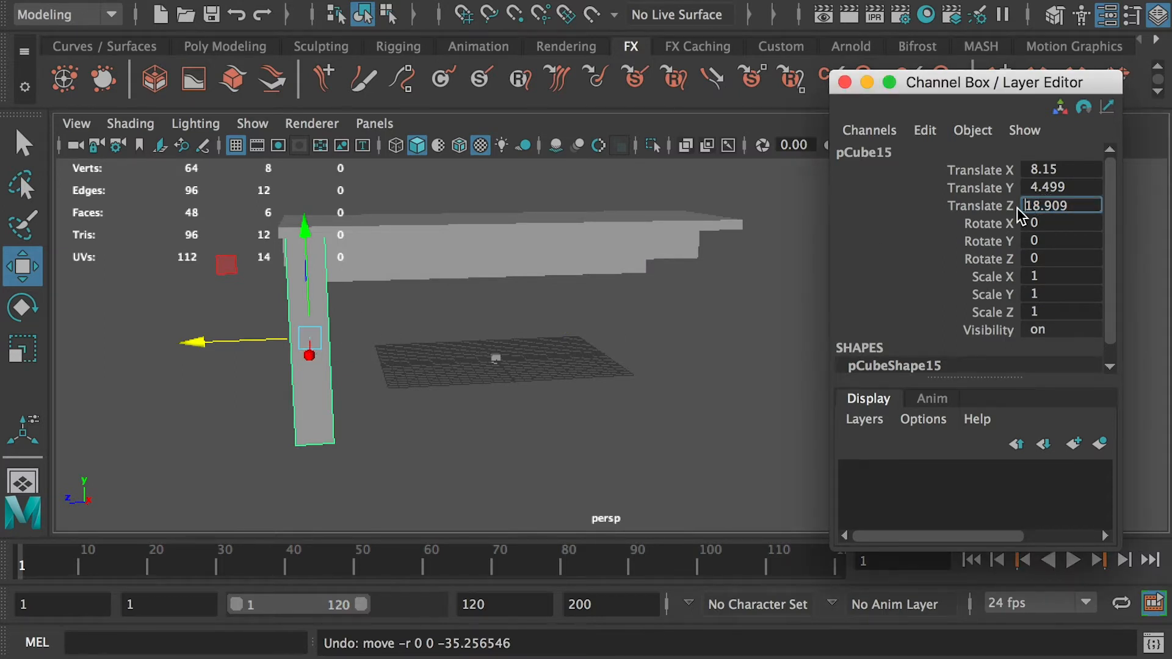
left_click(1026, 205)
type("-")
key("Return")
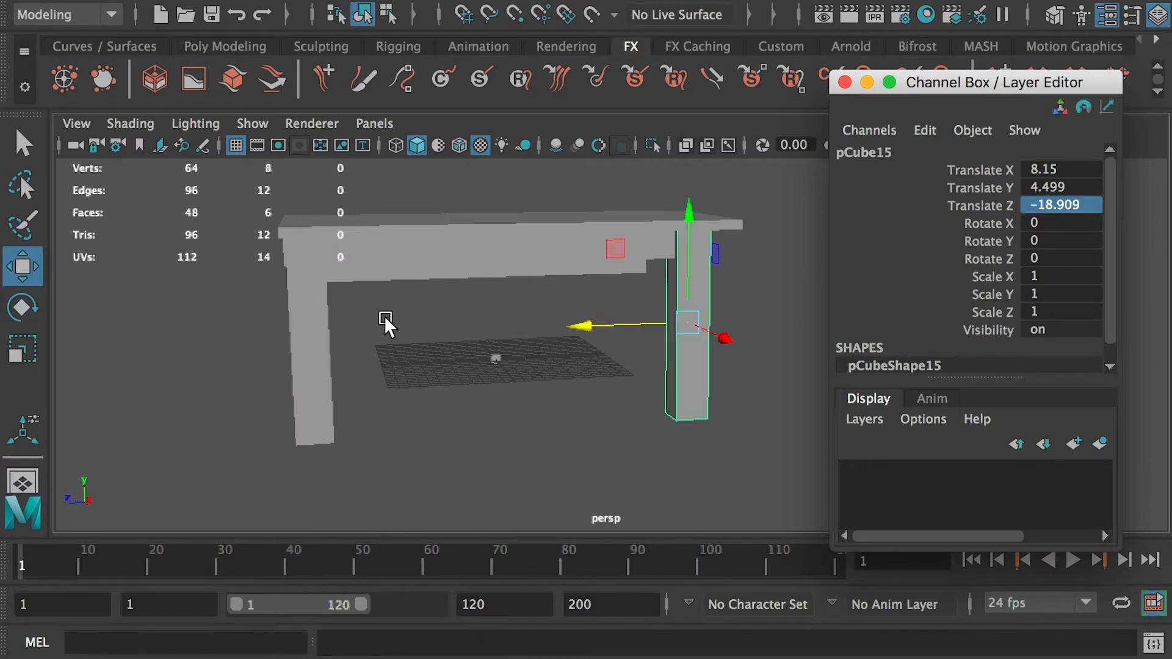
- Orbit the view and select each leg to compare their mirrored positions
left_click_drag(769, 354, 728, 364, "alt")
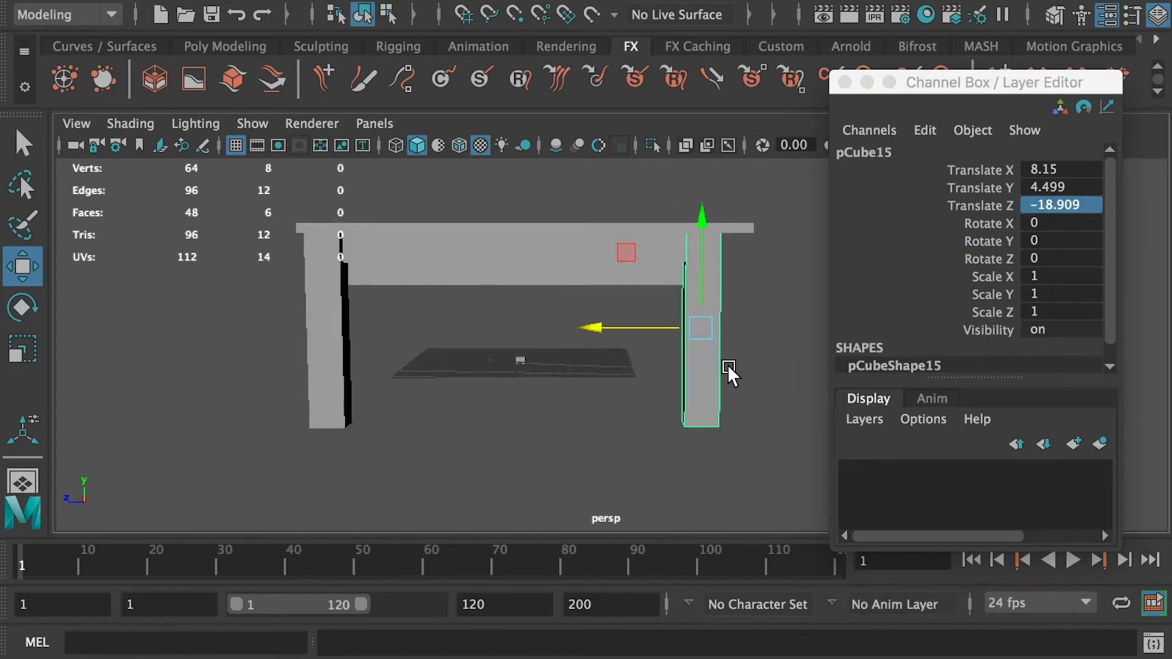
left_click_drag(400, 364, 308, 374, "alt")
left_click(320, 376)
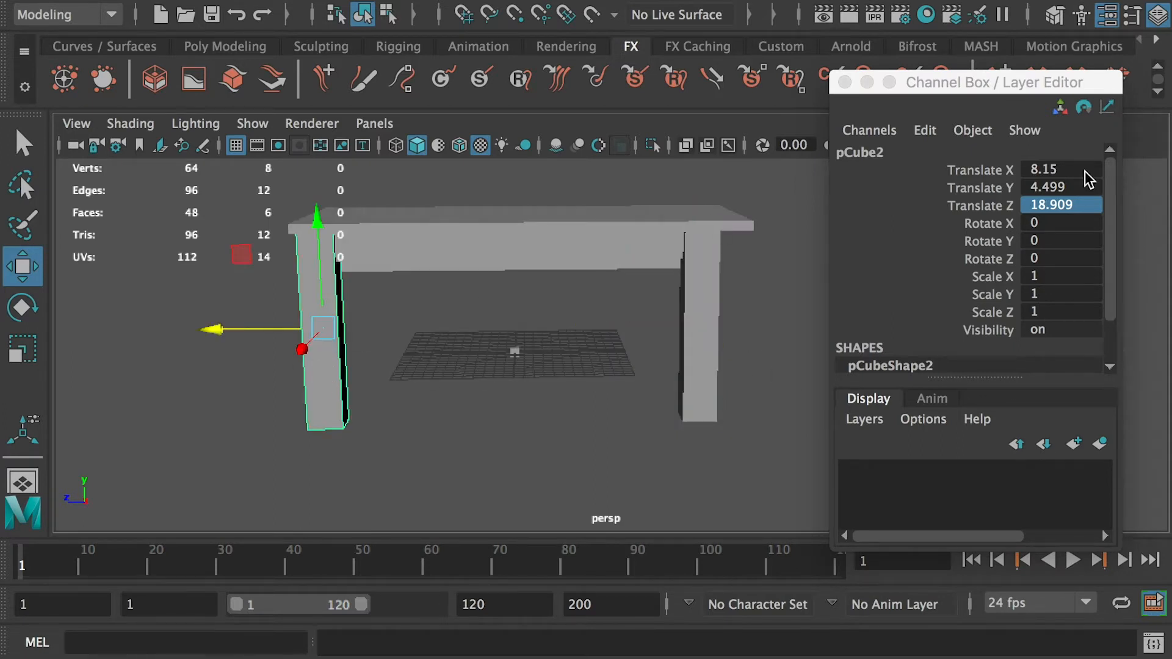
left_click(719, 337)
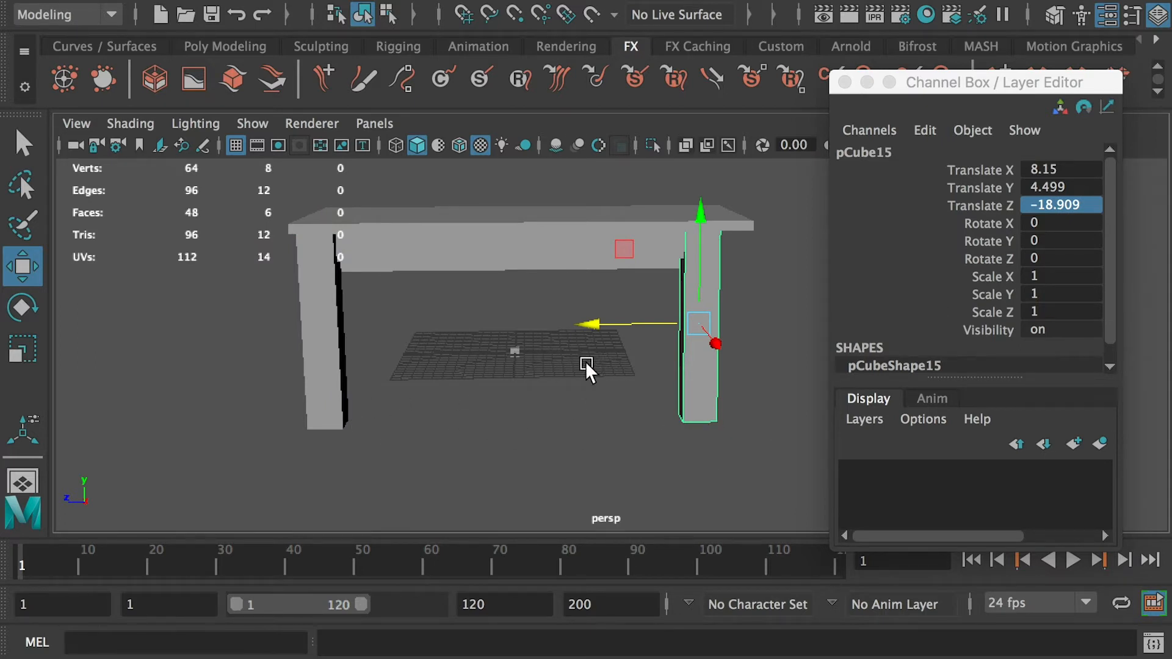
left_click_drag(525, 344, 340, 328, "alt")
left_click_drag(595, 340, 496, 372, "alt")
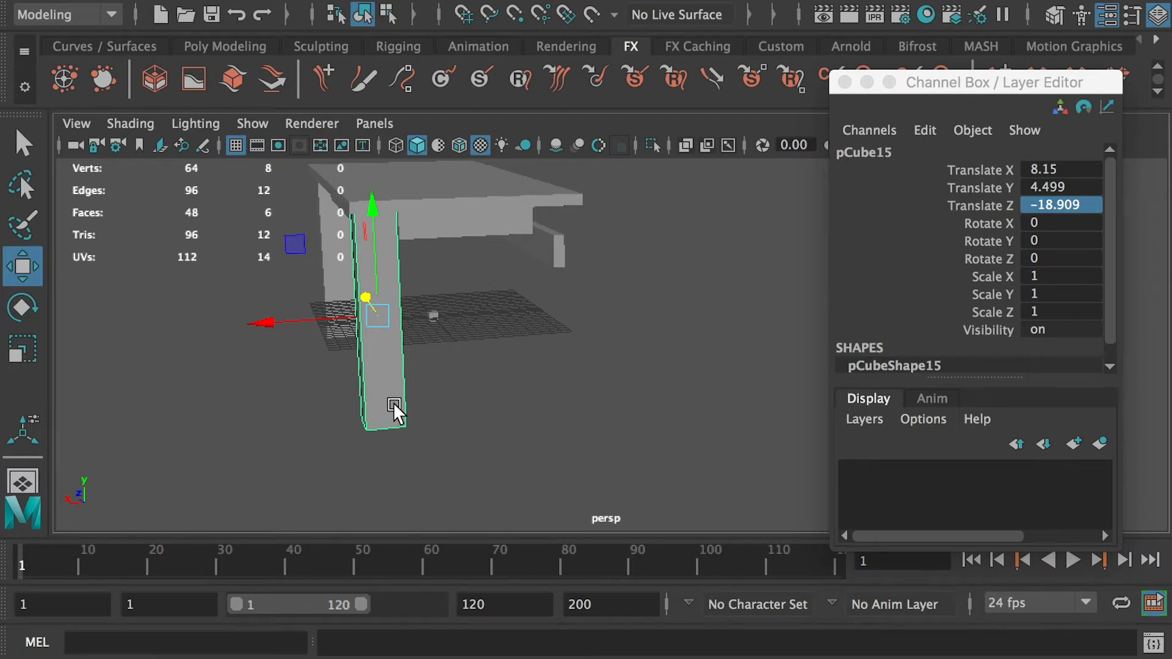
- Duplicate the mirrored leg and set the copy's Translate X to -8.15
key("ctrl+d")
double_click(1061, 169)
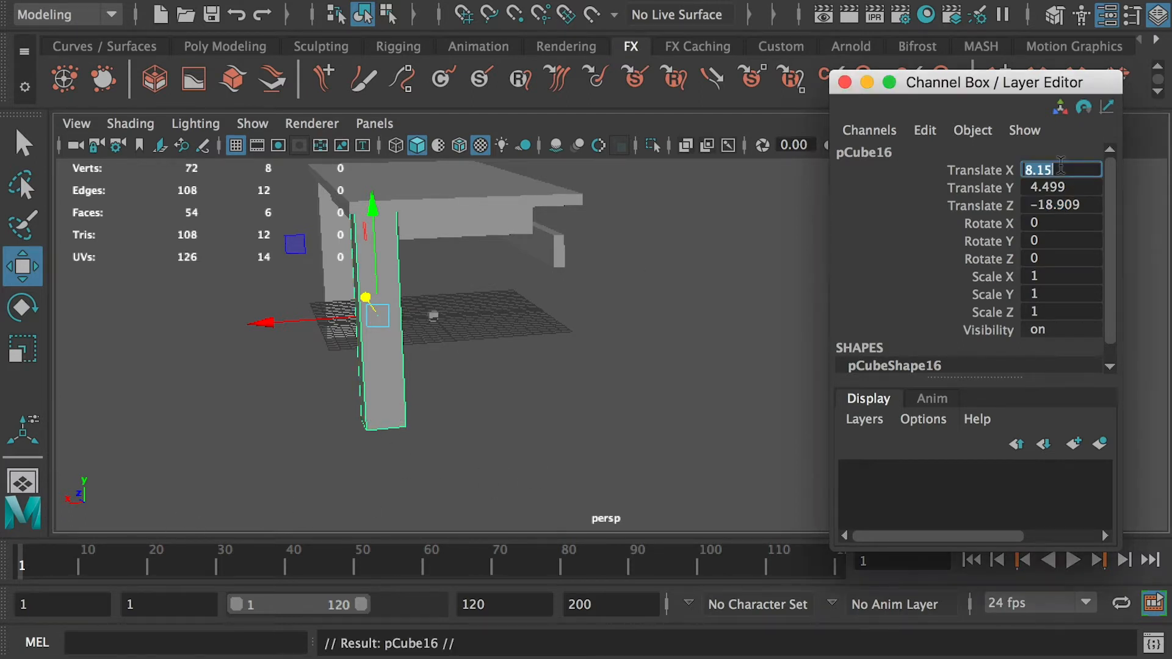
type("-")
key("Return")
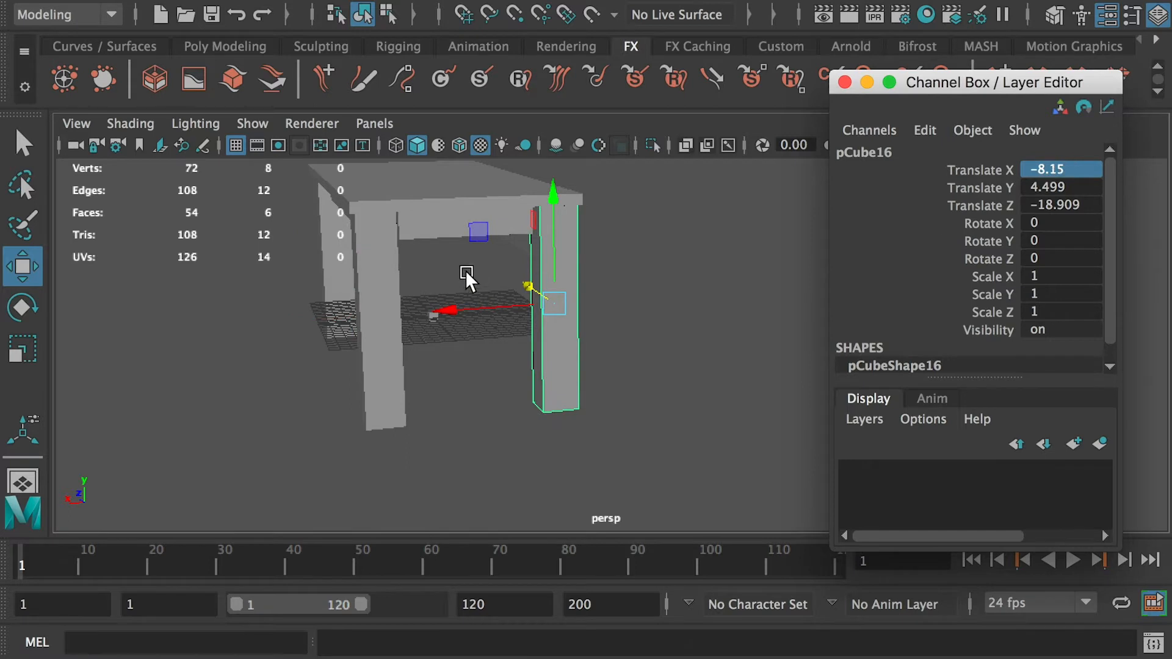
- Select the back leg, duplicate it, and set the copy's Translate X to -8.15
left_click_drag(466, 270, 579, 341, "alt")
left_click(410, 304)
key("ctrl+d")
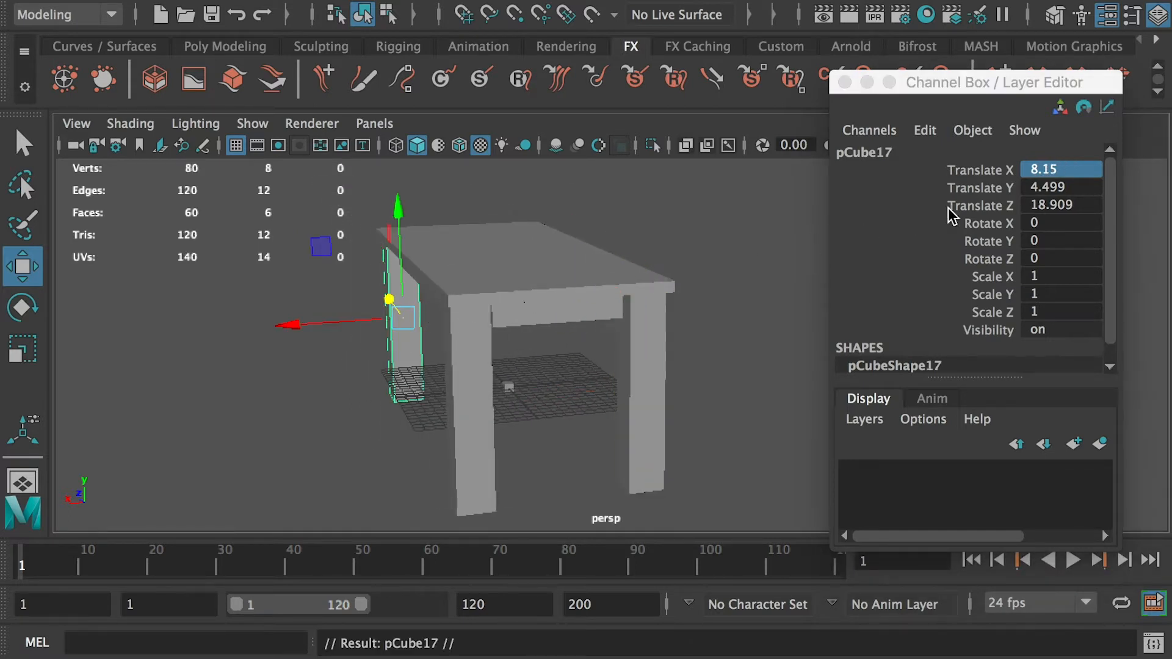
double_click(1036, 170)
type("-")
key("Return")
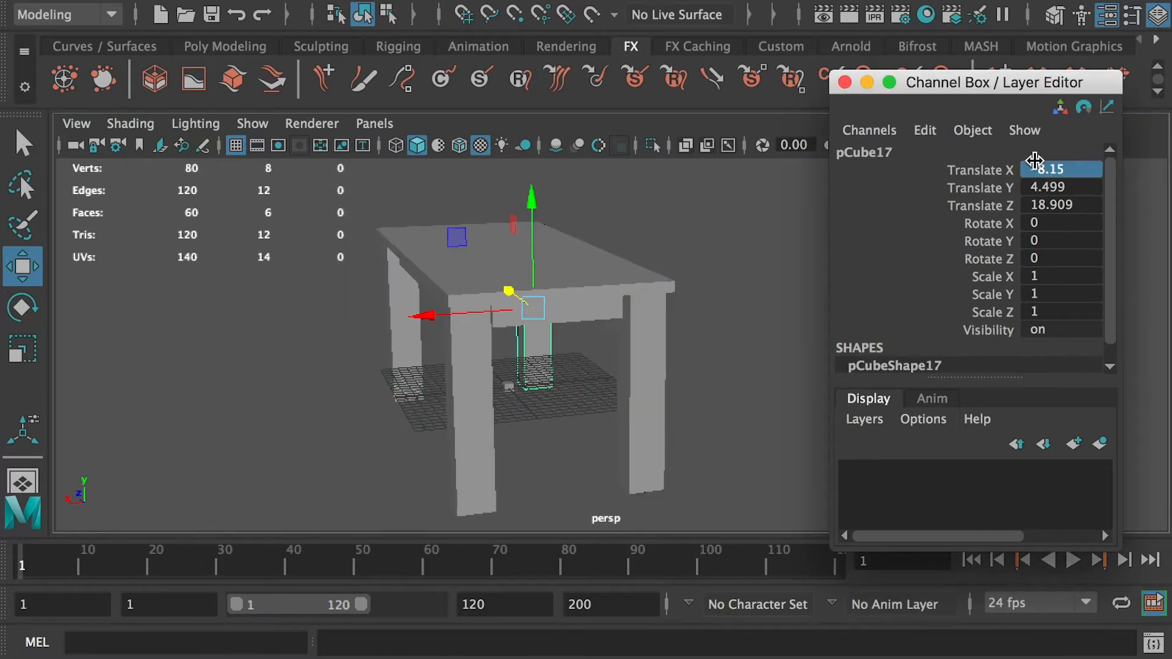
- Select the old tabletop and delete it
left_click_drag(653, 285, 614, 298, "alt")
left_click(573, 276)
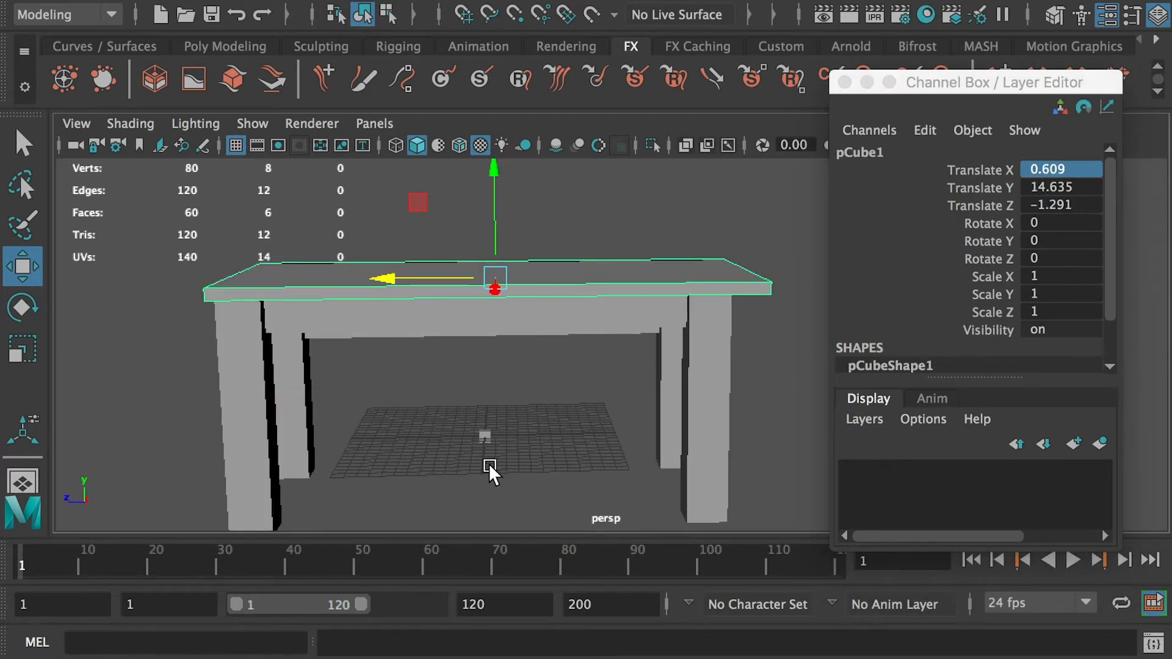
key("Delete")
- Select the small cube at the origin and raise it to about 15.8 in Y
left_click(489, 429)
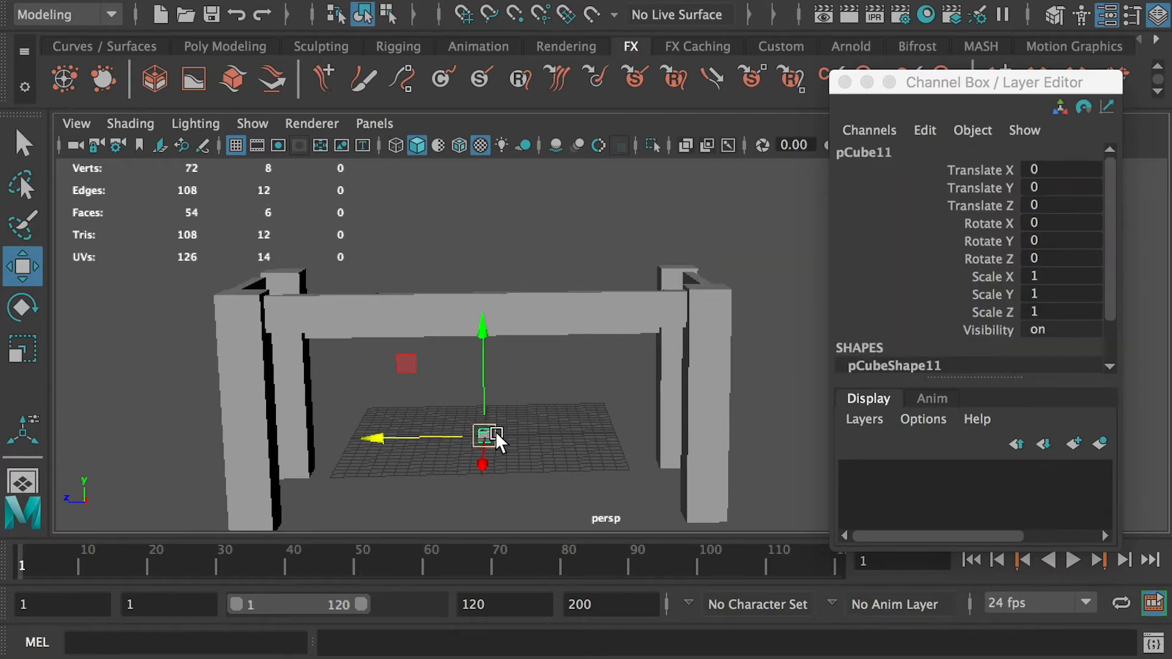
left_click_drag(485, 365, 487, 198)
key("r")
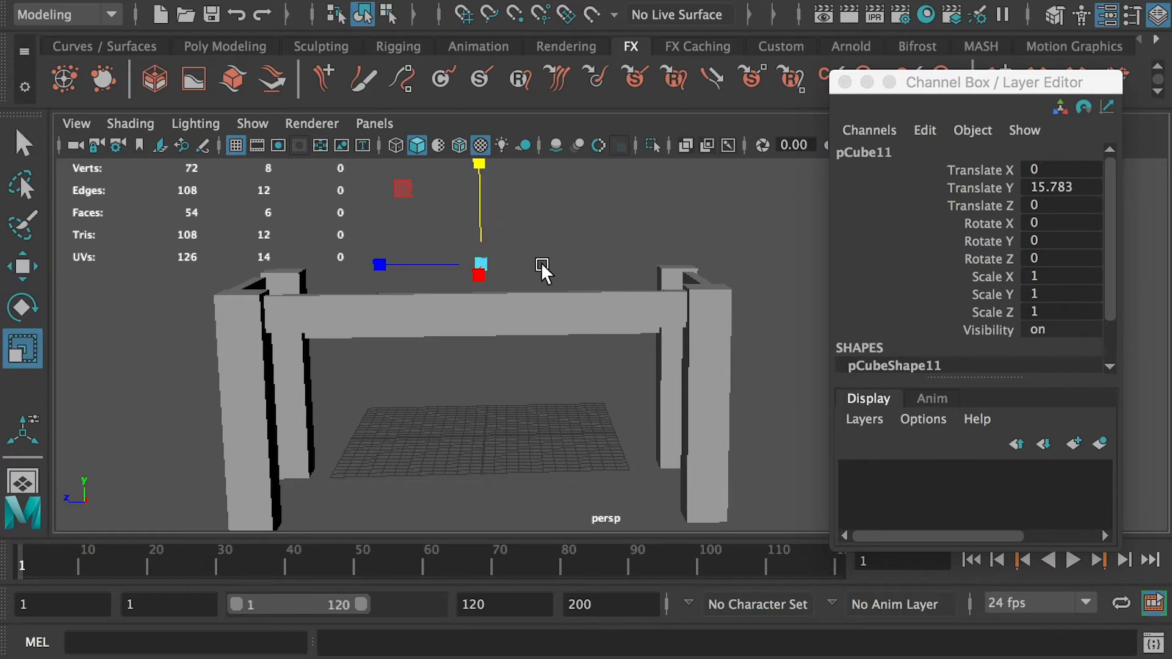
- Scale the cube into a flat tabletop about 17.8 by 43.7 units
left_click_drag(540, 262, 276, 398, "alt")
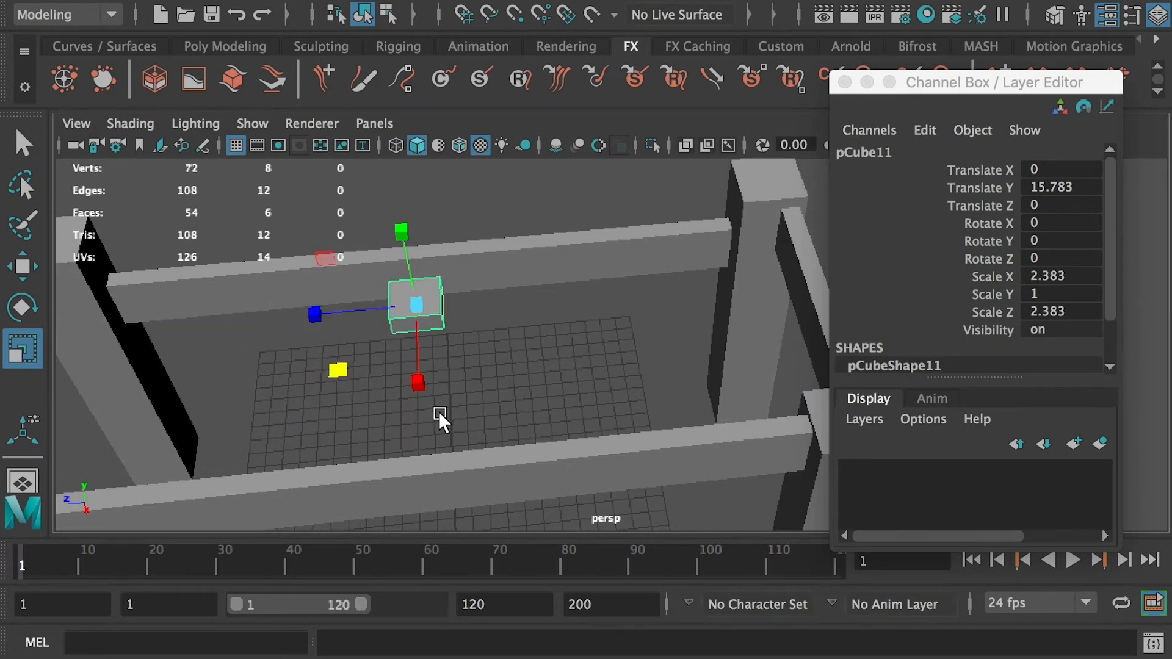
left_click_drag(438, 412, 503, 317, "alt")
left_click_drag(427, 307, 359, 322)
left_click_drag(428, 306, 3, 370)
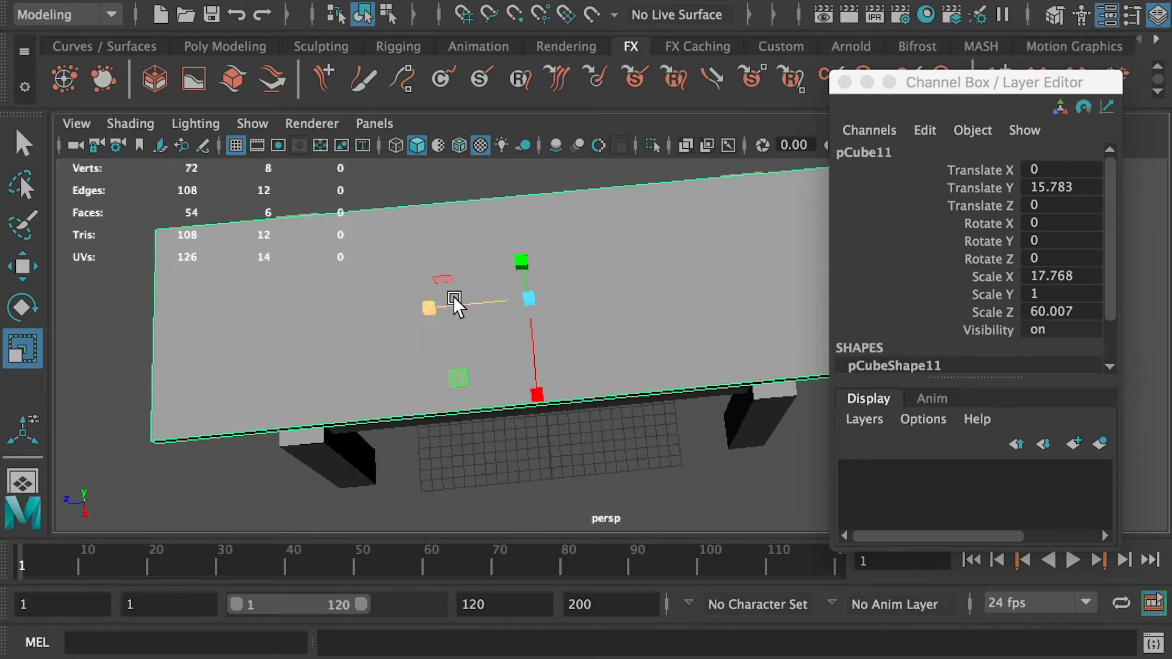
left_click_drag(428, 307, 452, 309)
key("w")
key("ctrl+z")
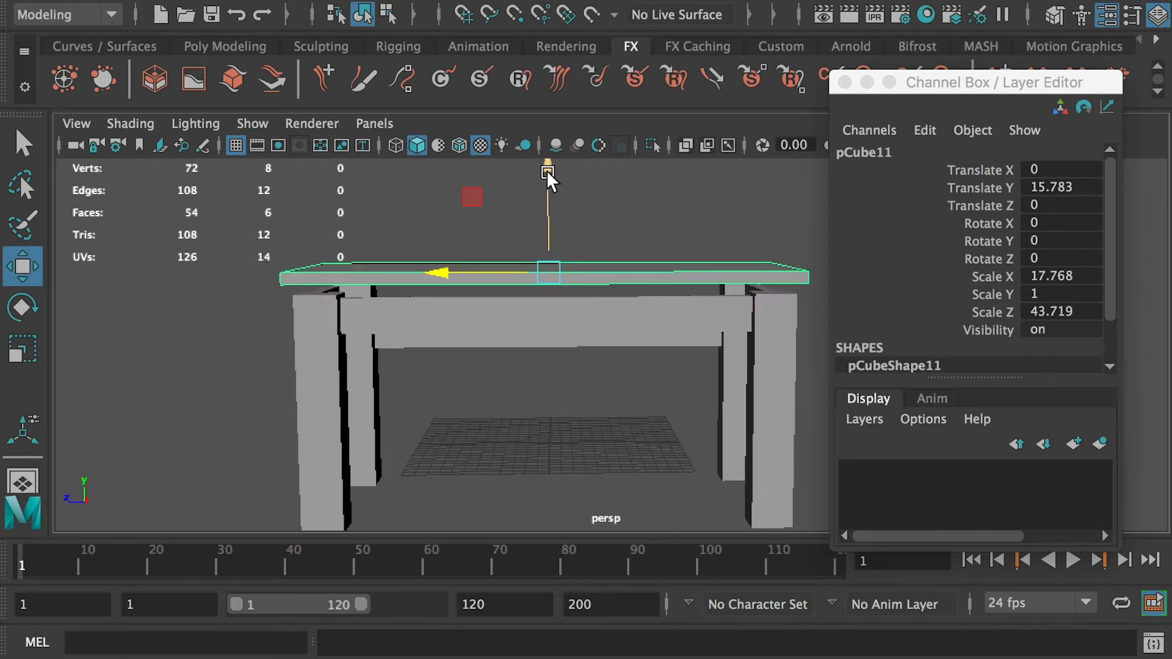
- Lower the new tabletop to about 15 units in Y
left_click_drag(548, 165, 548, 174)
left_click_drag(559, 281, 619, 329, "alt")
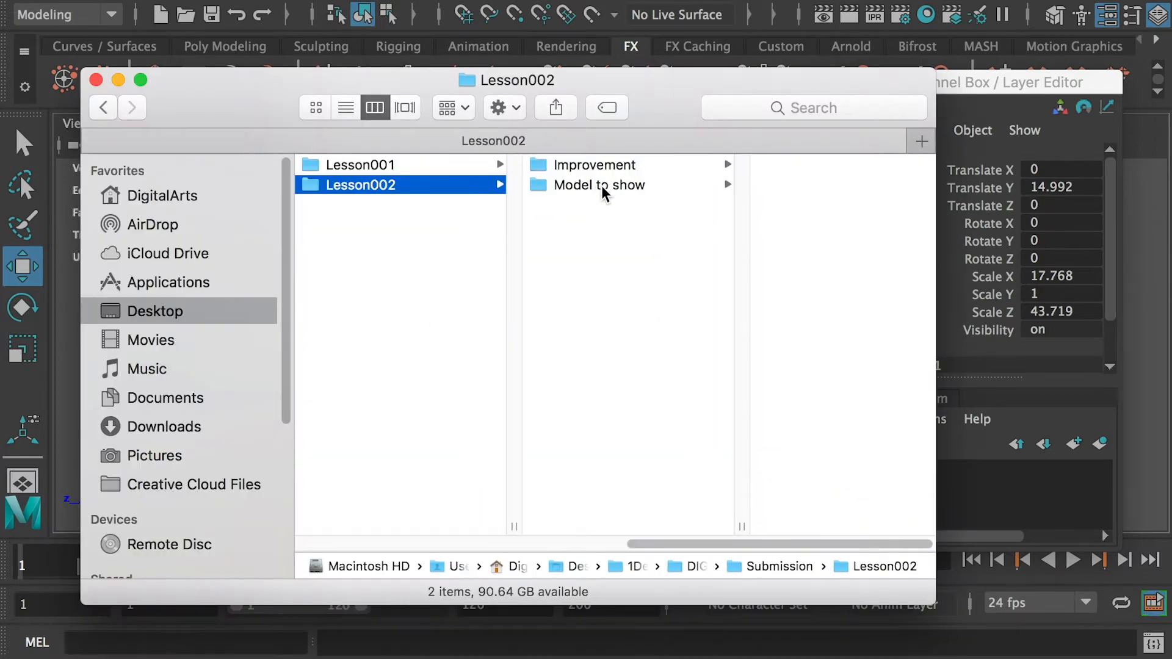
- Browse the Lesson002 Improvement folder into the Double face folder
left_click(596, 183)
left_click(684, 172)
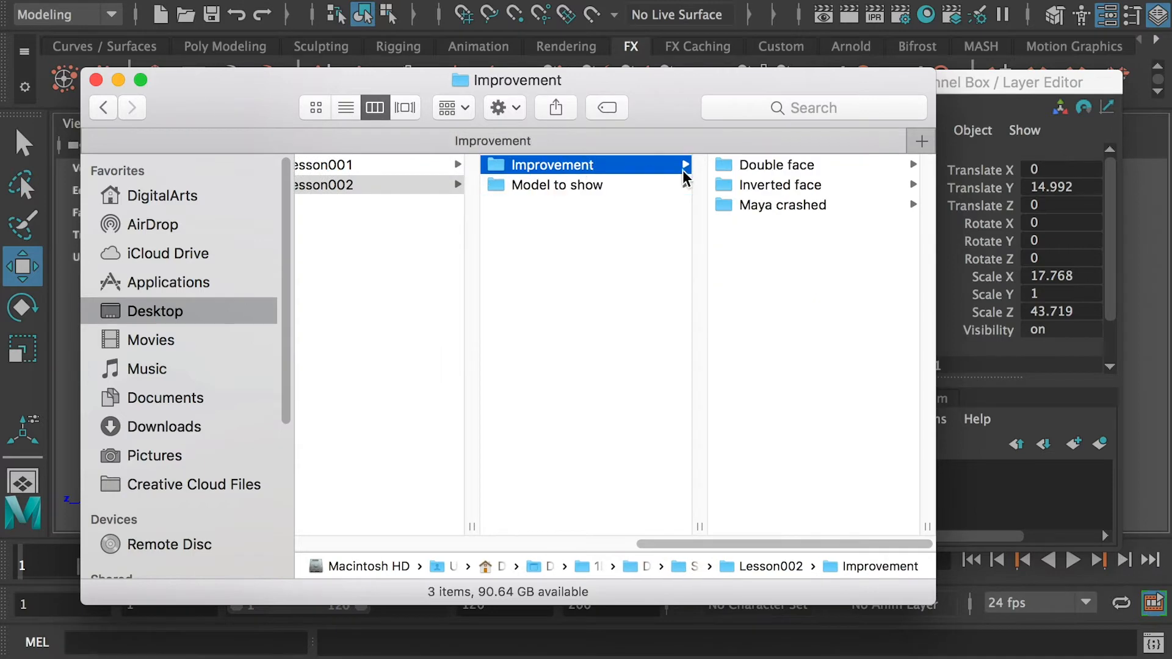
left_click(784, 170)
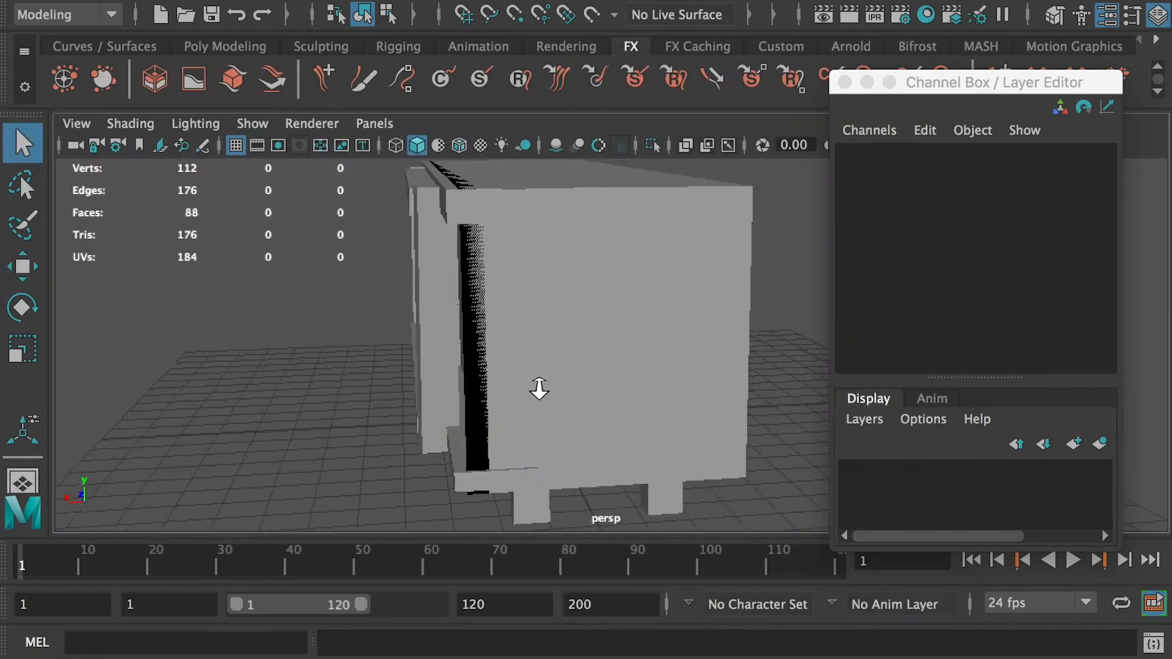
scroll(539, 387, "up", 5)
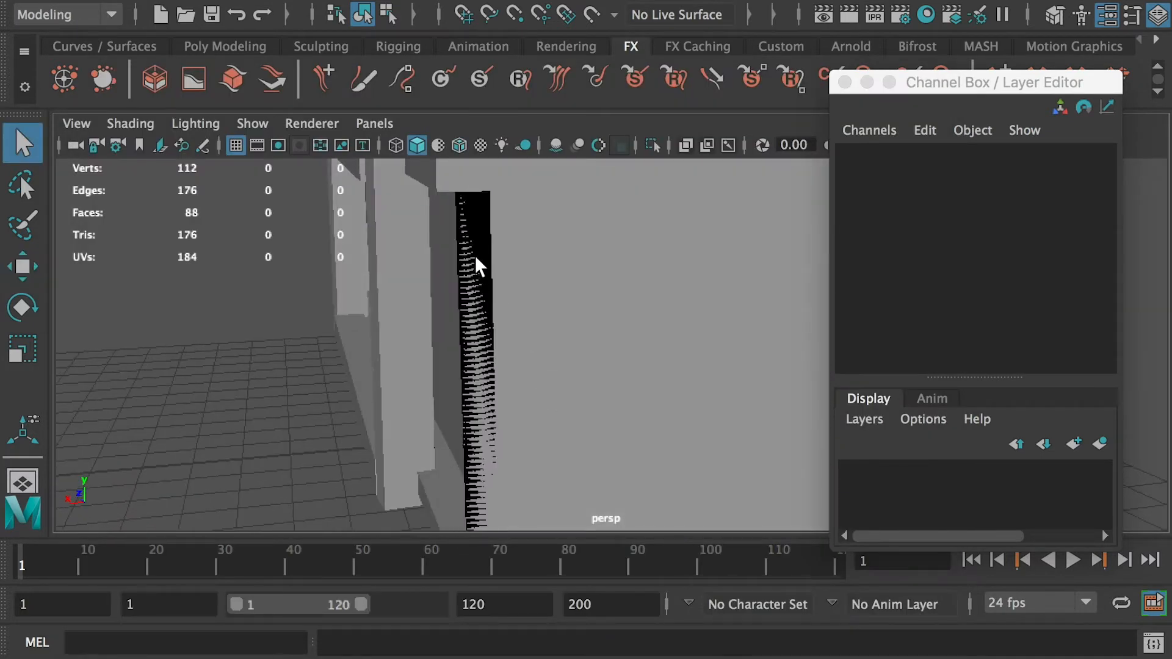
- Select the cabinet box and move it about 8.7 units along X
mouse_move(475, 255)
left_mouse_down("alt")
mouse_move(474, 293)
mouse_move(526, 348)
mouse_move(508, 350)
mouse_move(495, 329)
mouse_move(497, 267)
mouse_move(480, 315)
mouse_move(550, 341)
mouse_move(459, 261)
left_mouse_up("alt")
left_click(599, 255)
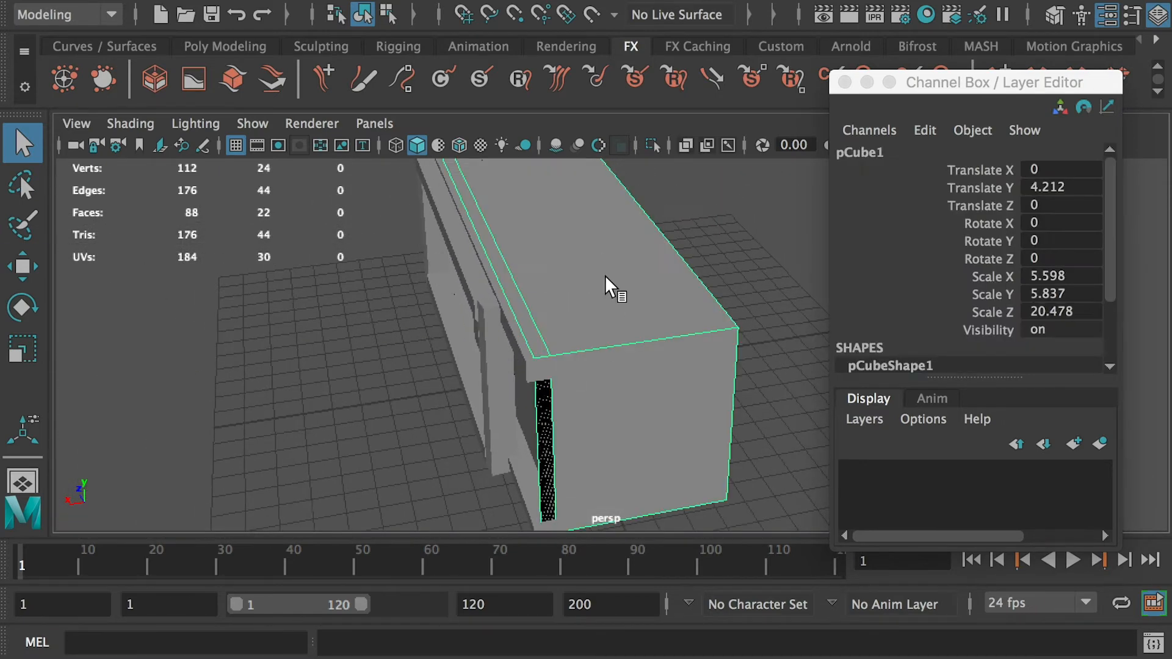
key("w")
scroll(610, 271, "down", 2)
middle_click_drag(614, 269, 593, 256, "alt")
left_click_drag(474, 274, 235, 307)
scroll(438, 356, "up", 3)
middle_click_drag(440, 355, 672, 248, "alt")
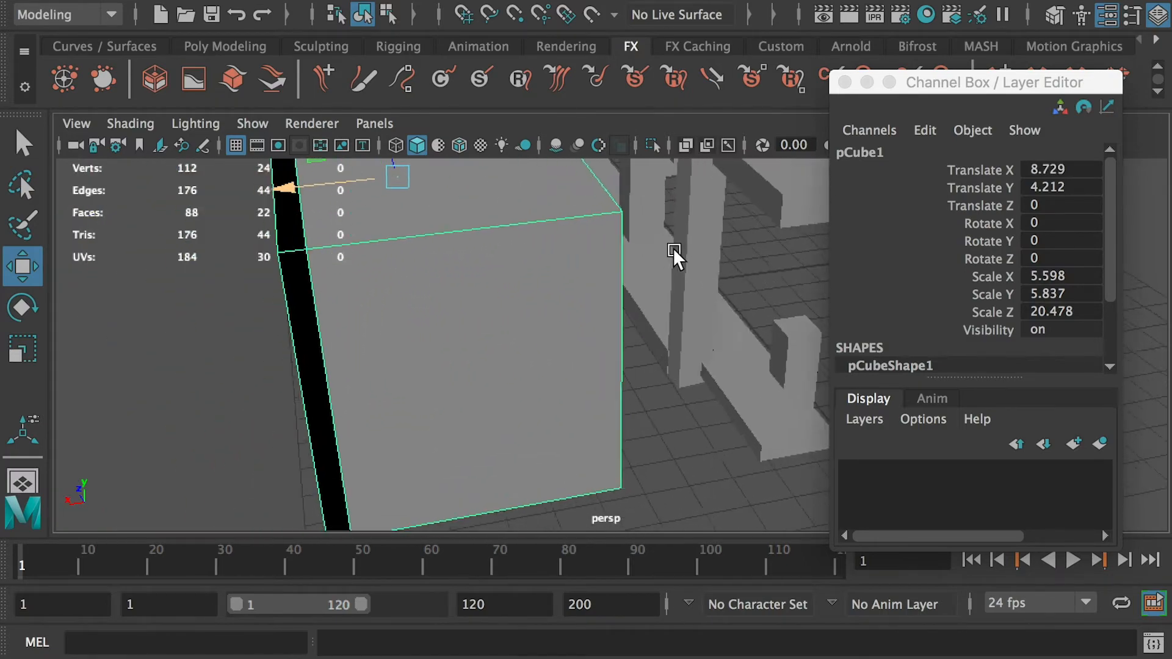
left_click_drag(673, 248, 409, 297, "alt")
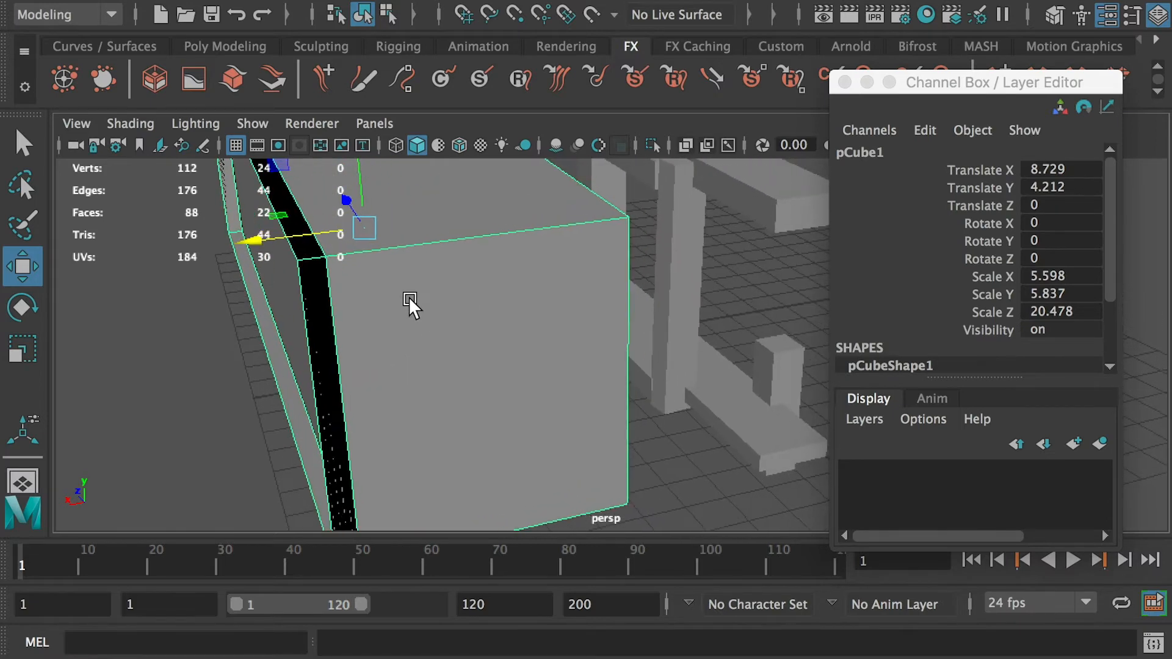
- Select the front face of the cabinet box and delete it
right_click_drag(398, 276, 393, 284)
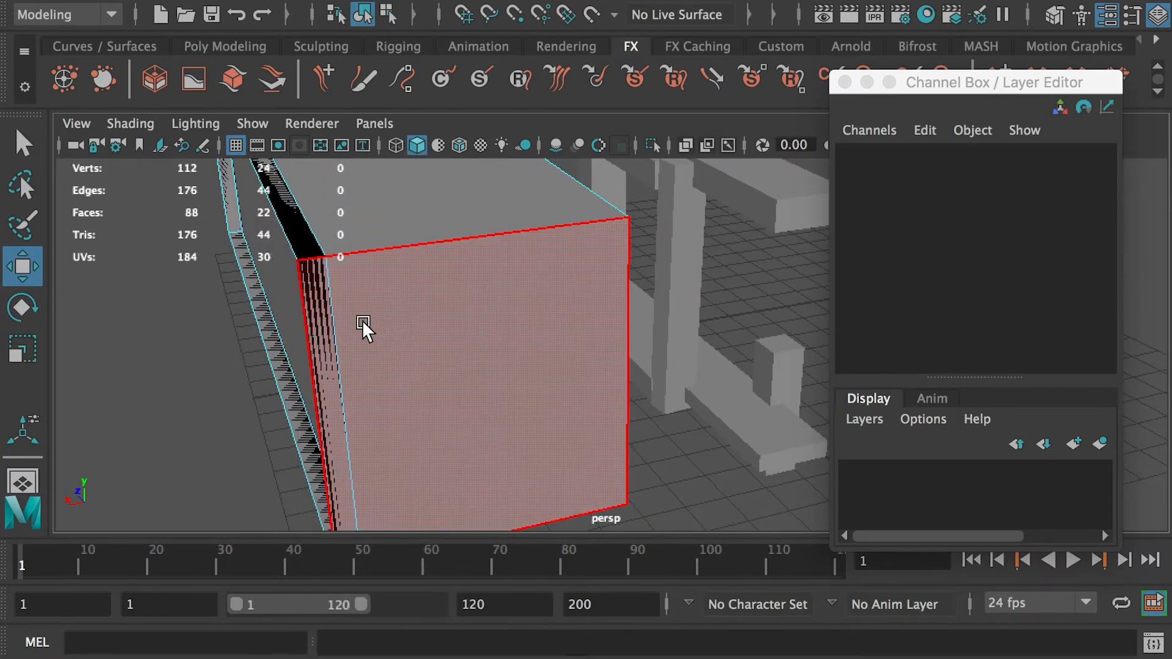
left_click(422, 330)
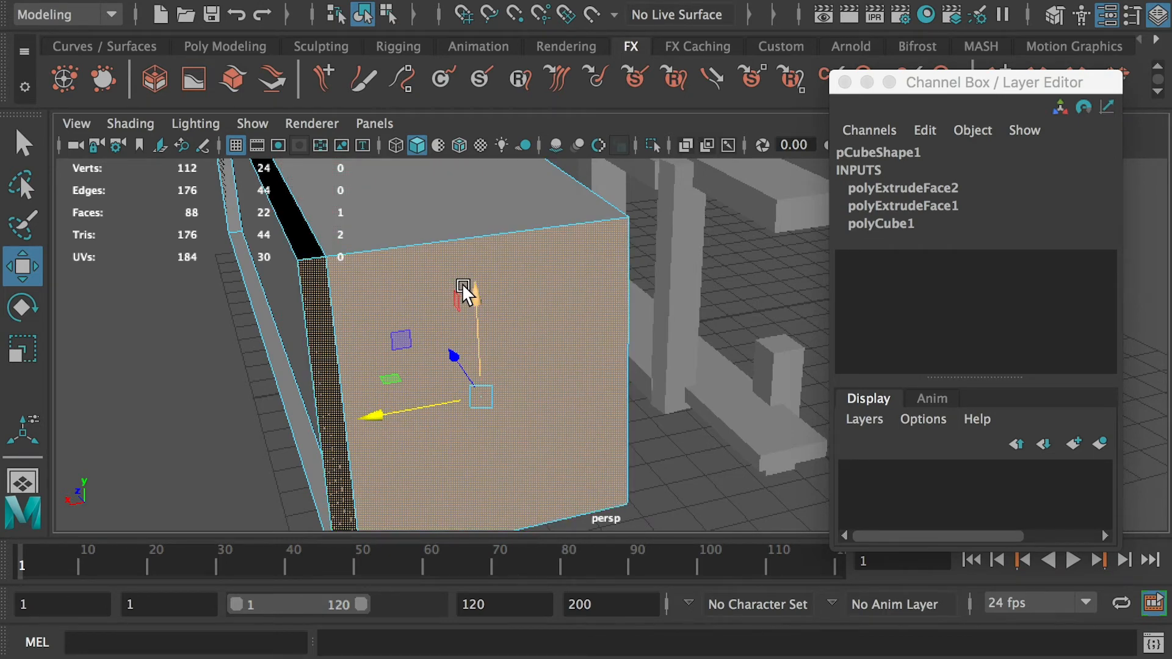
key("Delete")
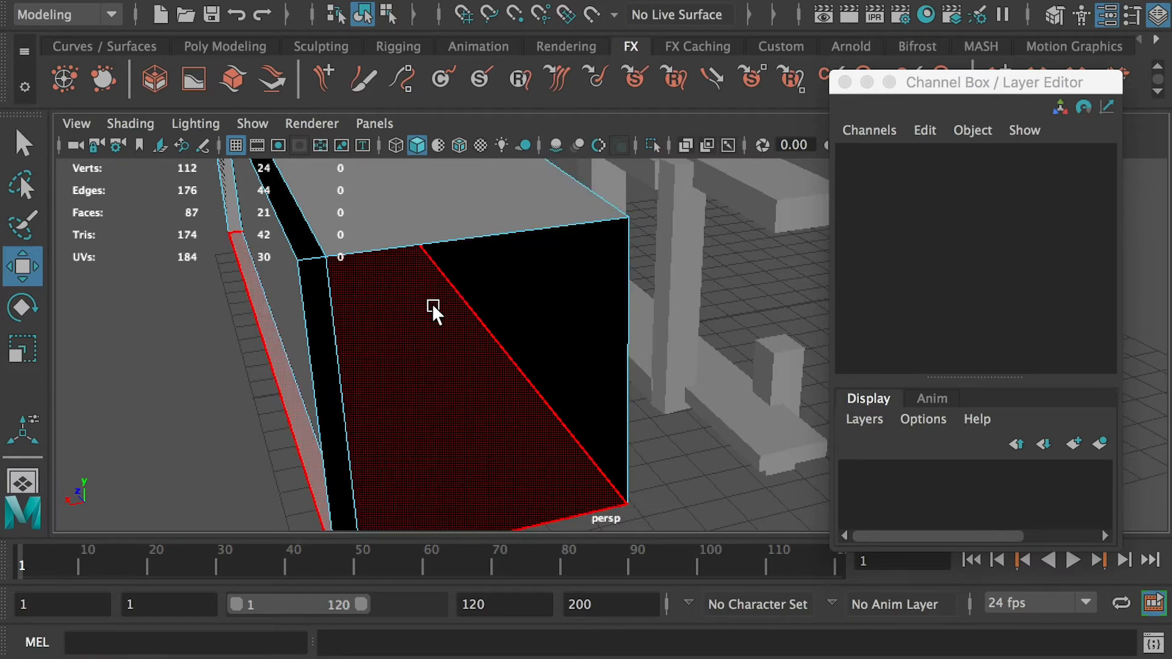
- Select the thin front edge face of the box and delete it
left_click_drag(432, 306, 361, 296, "alt")
left_click(352, 299)
left_click_drag(158, 277, 222, 284, "alt")
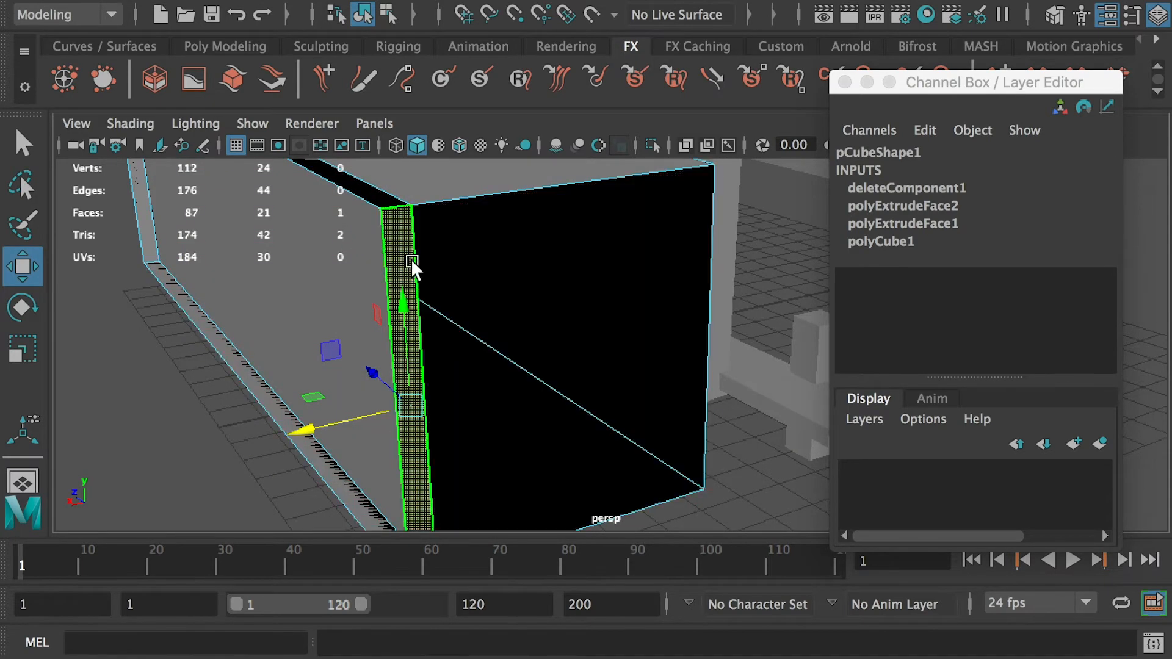
left_click(167, 328)
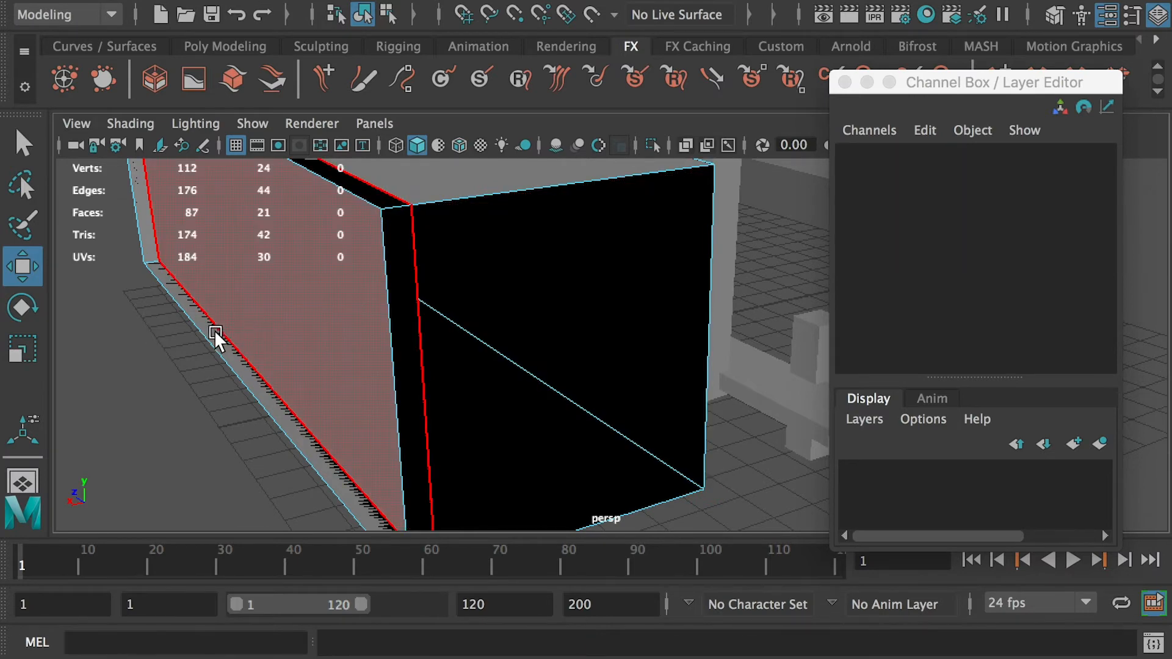
left_click_drag(215, 332, 302, 302, "alt")
left_click(303, 302)
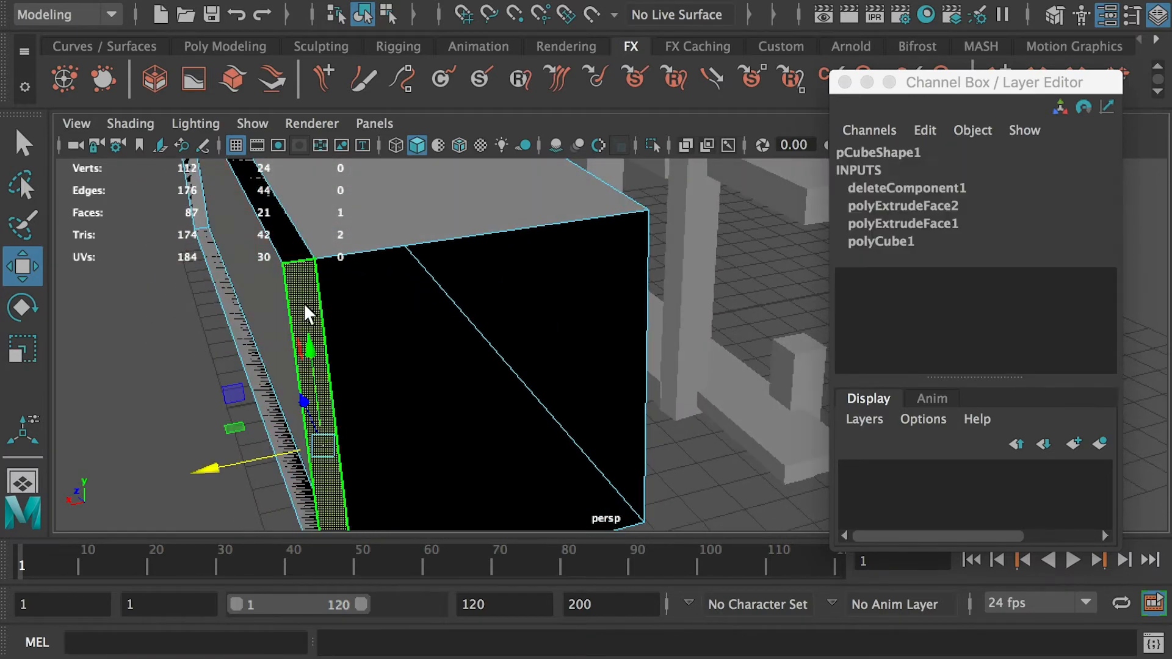
key("Delete")
- Select the adjacent side face of the box and delete it
left_click_drag(200, 302, 155, 301, "alt")
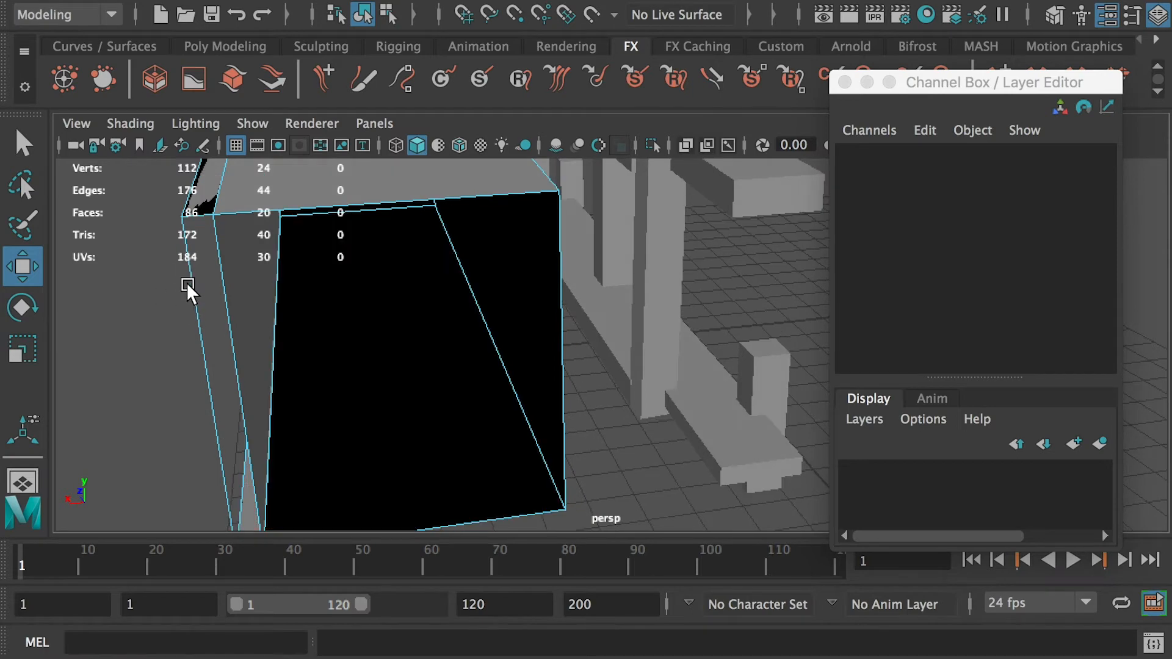
left_click(189, 303)
left_click_drag(148, 379, 106, 398, "alt")
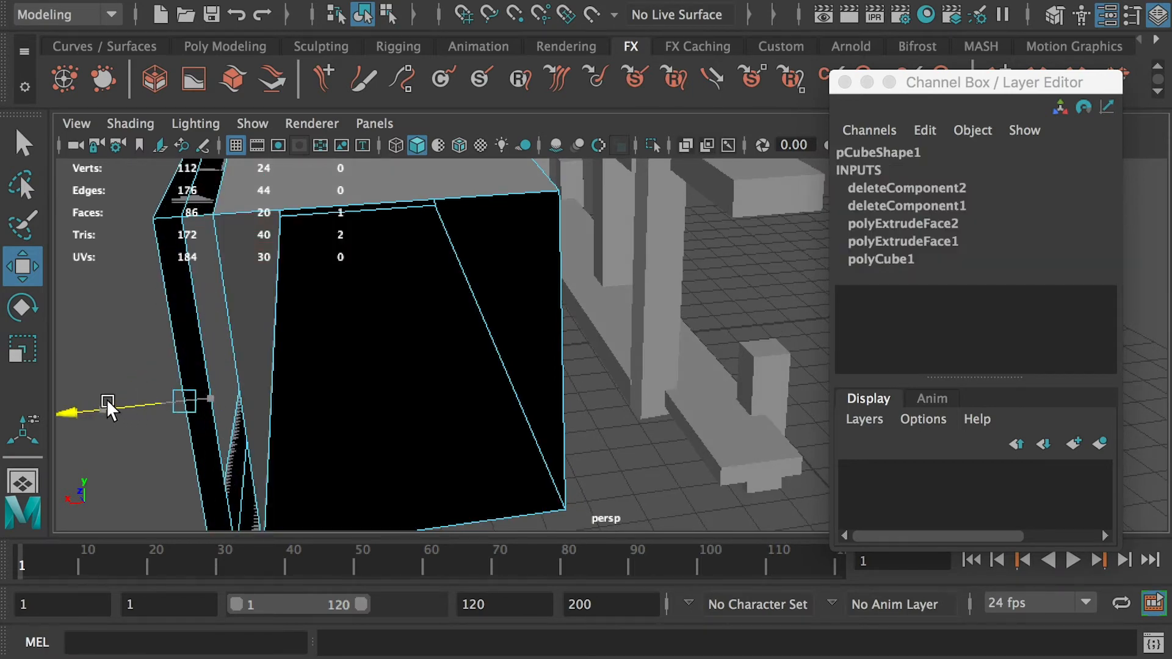
key("ctrl+z")
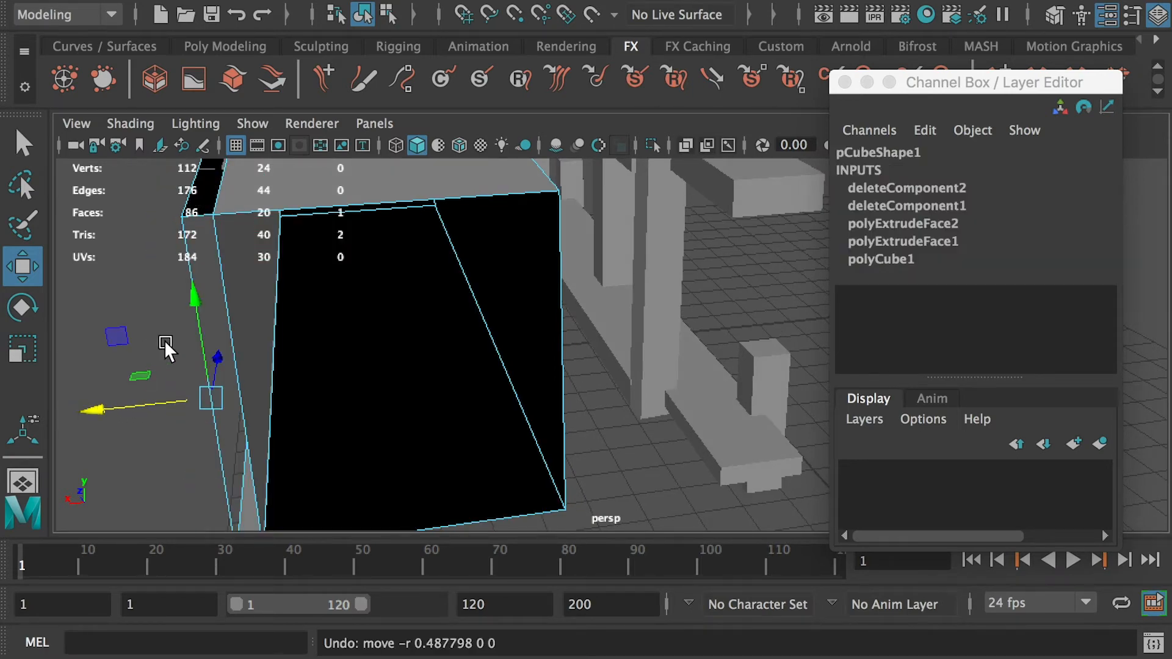
key("Delete")
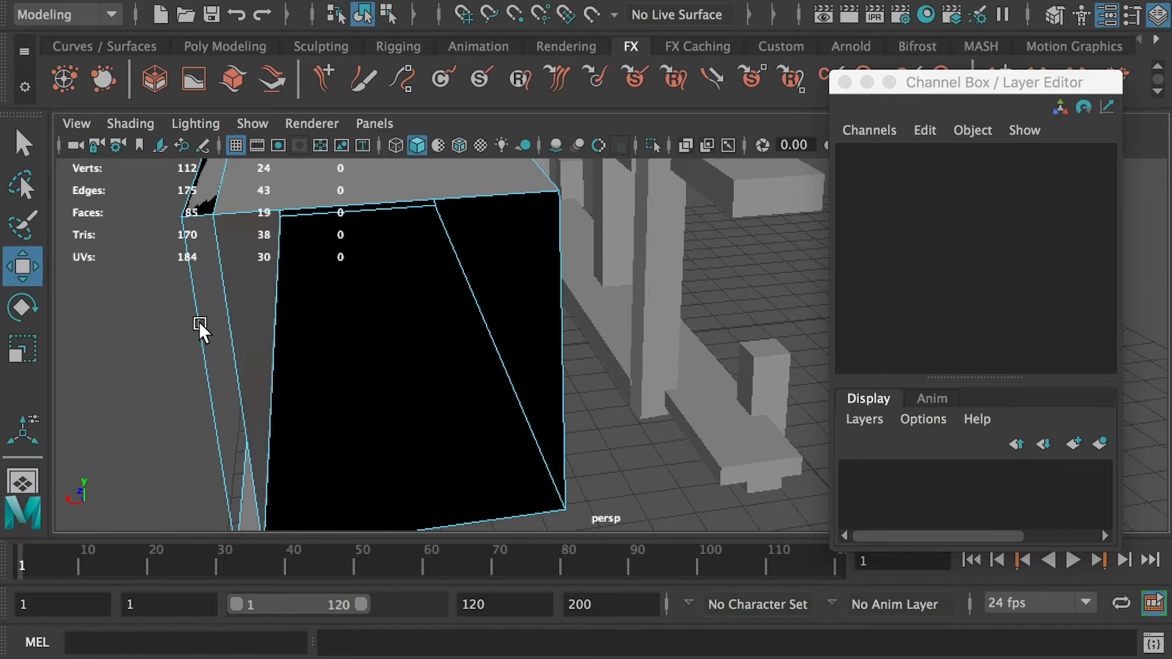
- Undo the last face deletion
left_click_drag(184, 367, 669, 353, "alt")
key("ctrl+z")
left_click(681, 351)
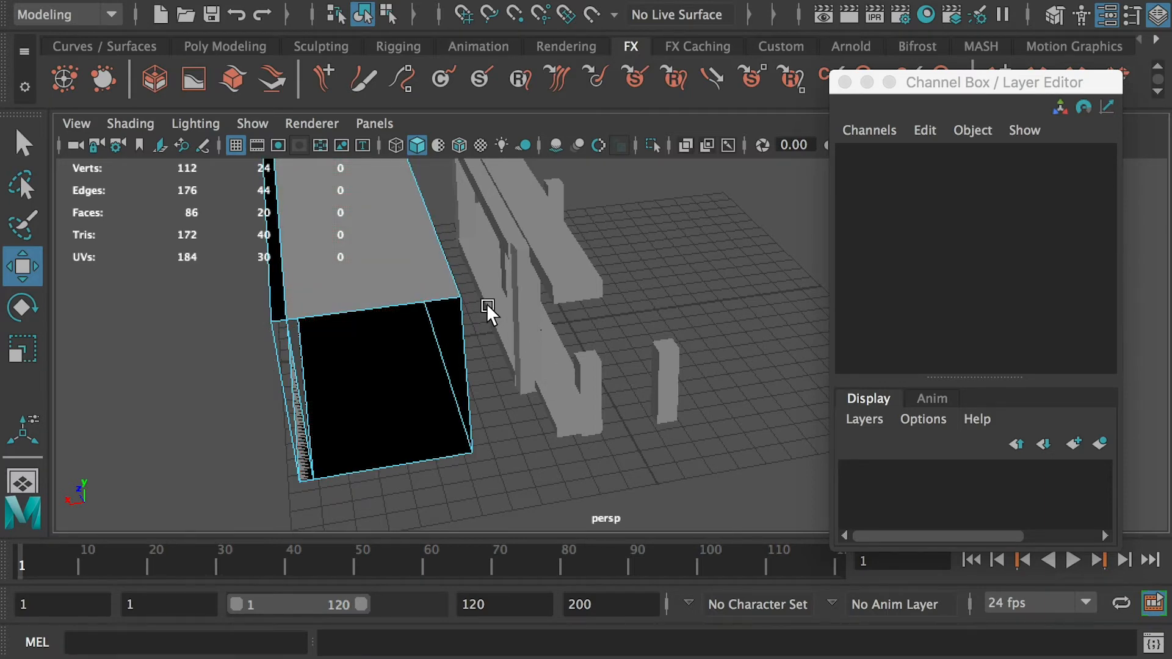
- Select a side face of the standalone leg block and apply Extrude to it
right_click_drag(486, 303, 702, 409, "alt")
middle_click_drag(702, 409, 453, 288, "alt")
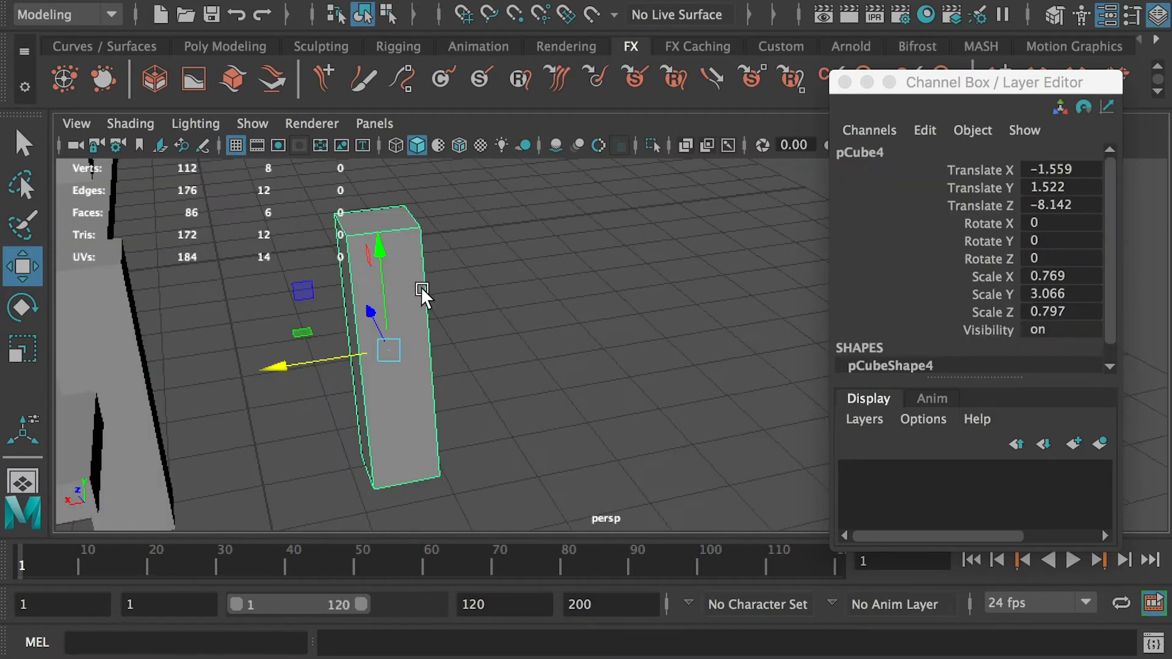
left_click_drag(368, 302, 414, 292, "alt")
right_click_drag(415, 293, 442, 274)
left_click(431, 295)
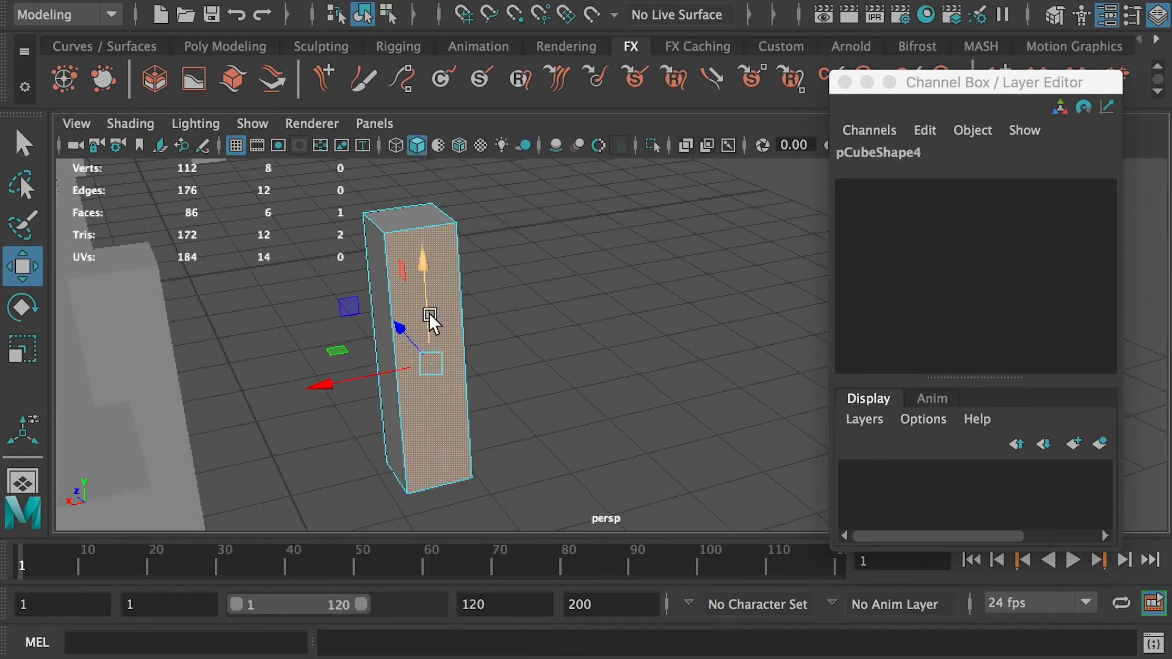
left_click(453, 1)
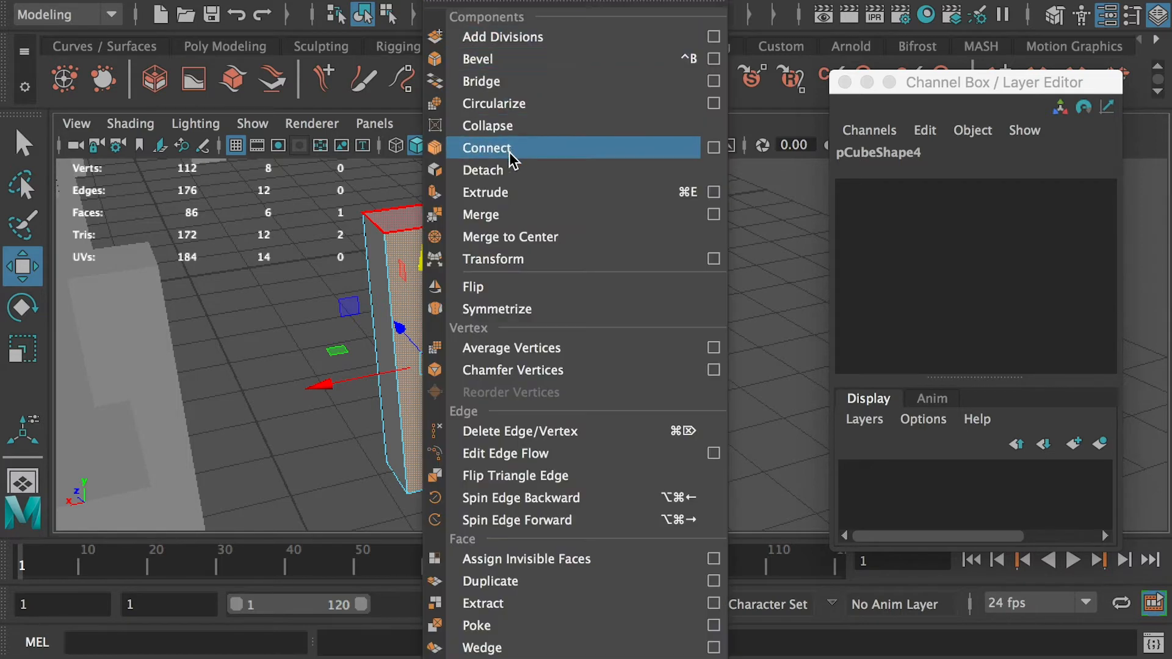
left_click(498, 192)
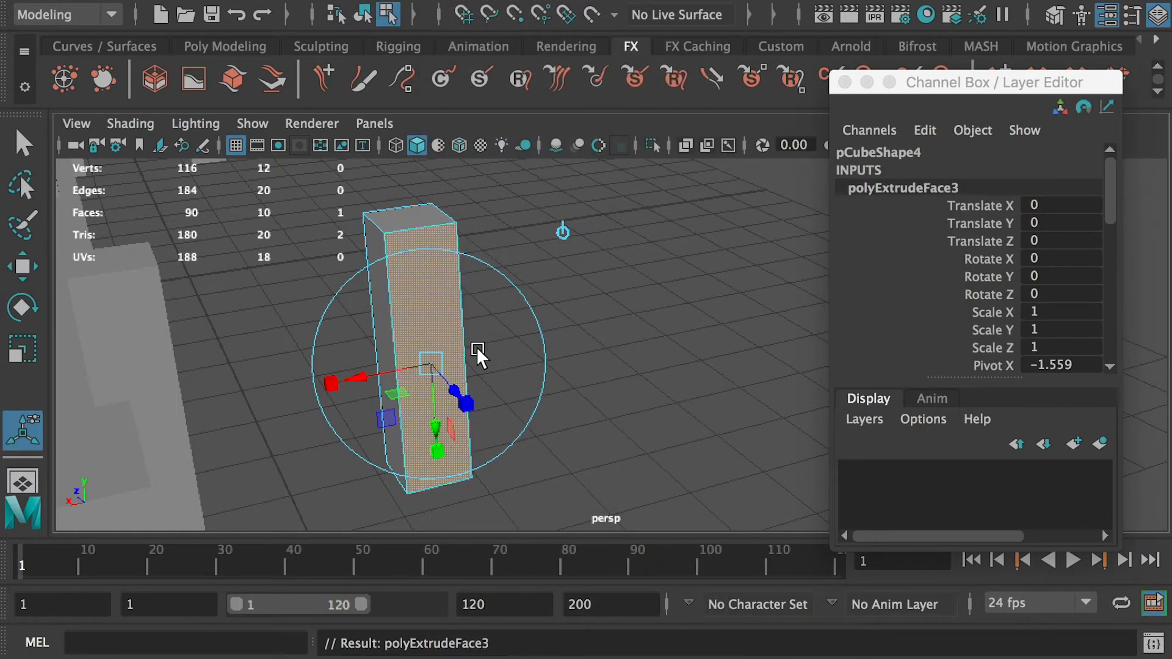
- Pull the extruded face outward along X to thicken the block
left_click_drag(454, 390, 487, 414)
key("ctrl+z")
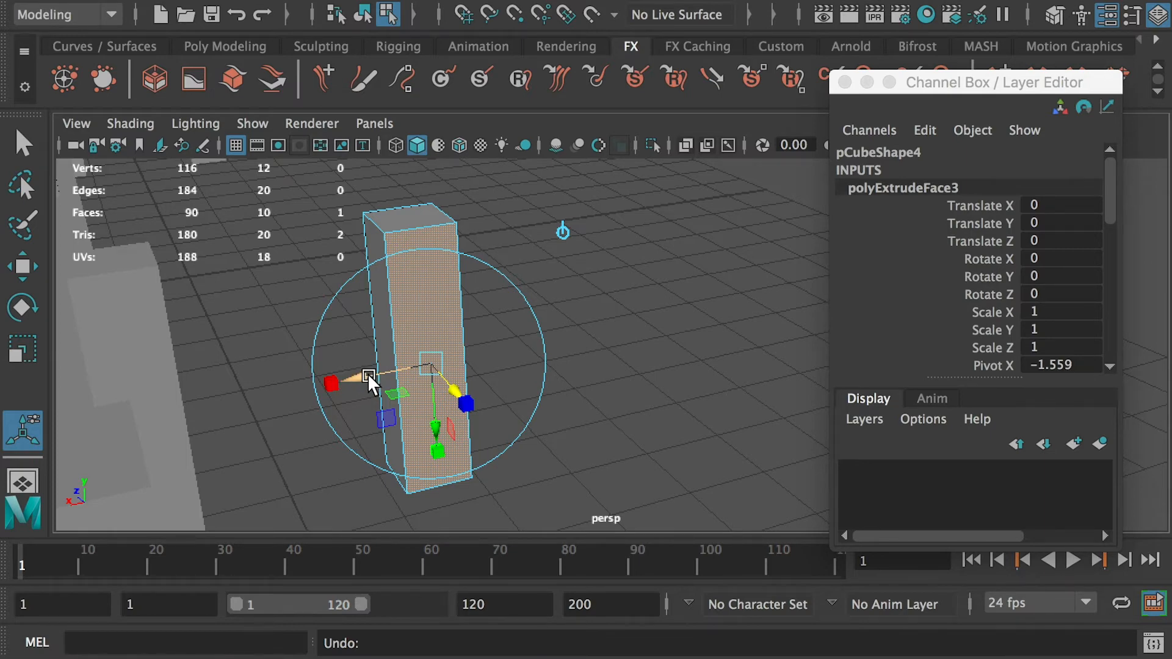
left_click_drag(367, 375, 344, 379)
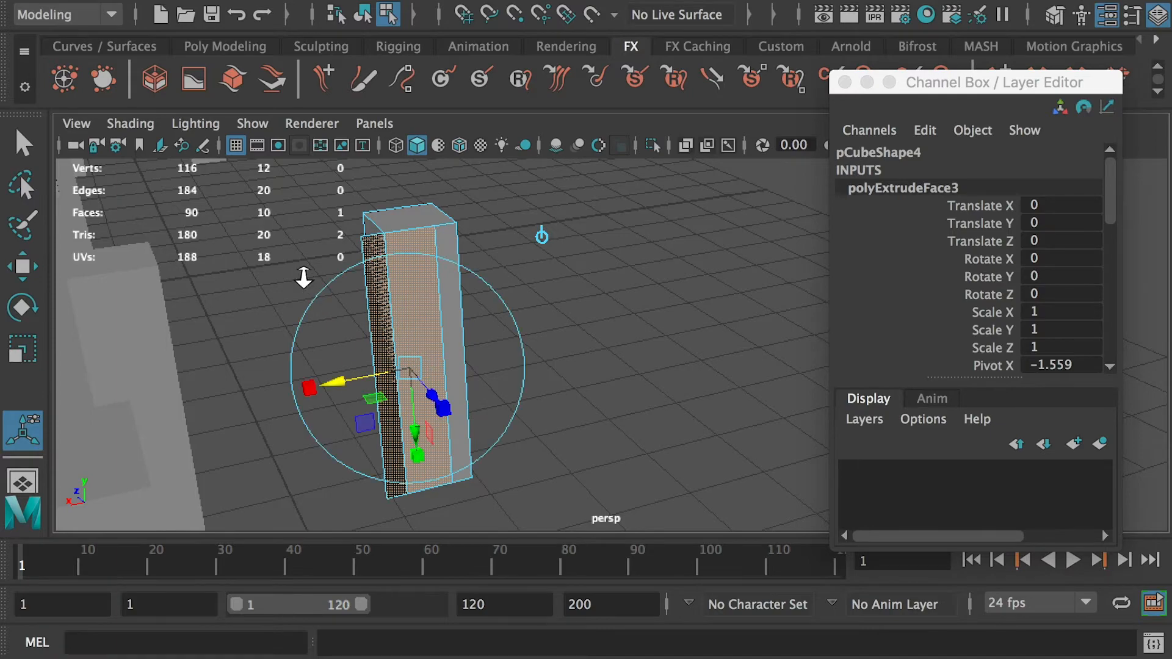
left_click_drag(301, 275, 401, 288, "alt")
left_click(513, 325)
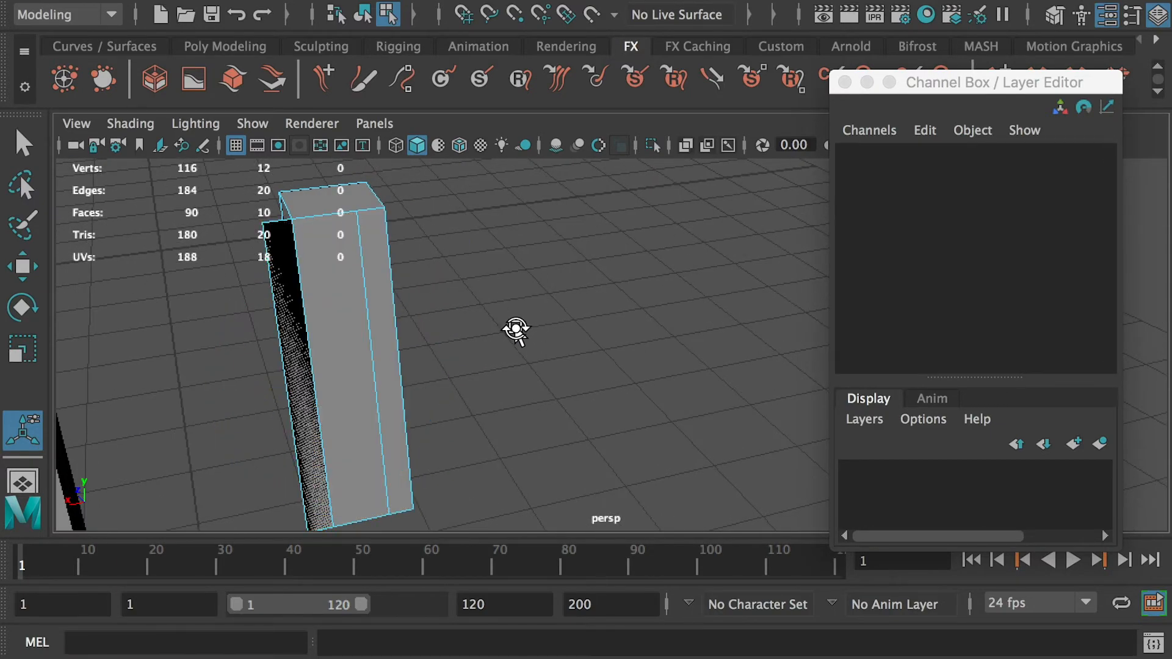
left_click_drag(516, 333, 429, 248, "alt")
left_click(429, 248)
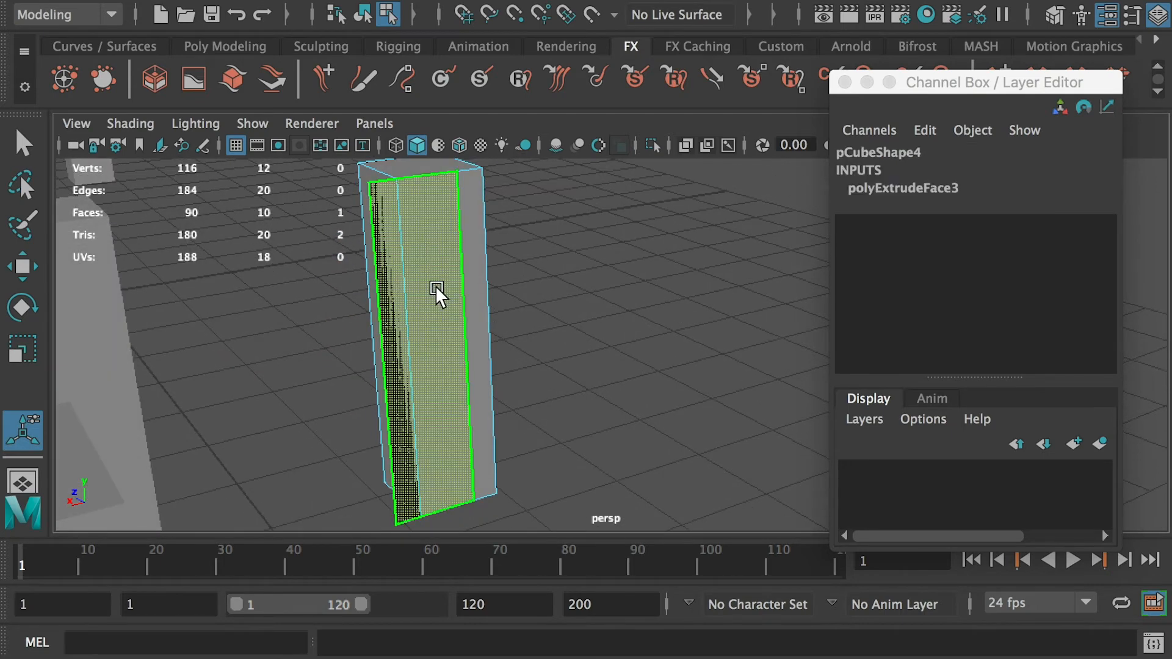
key("w")
left_click_drag(381, 329, 590, 374, "alt")
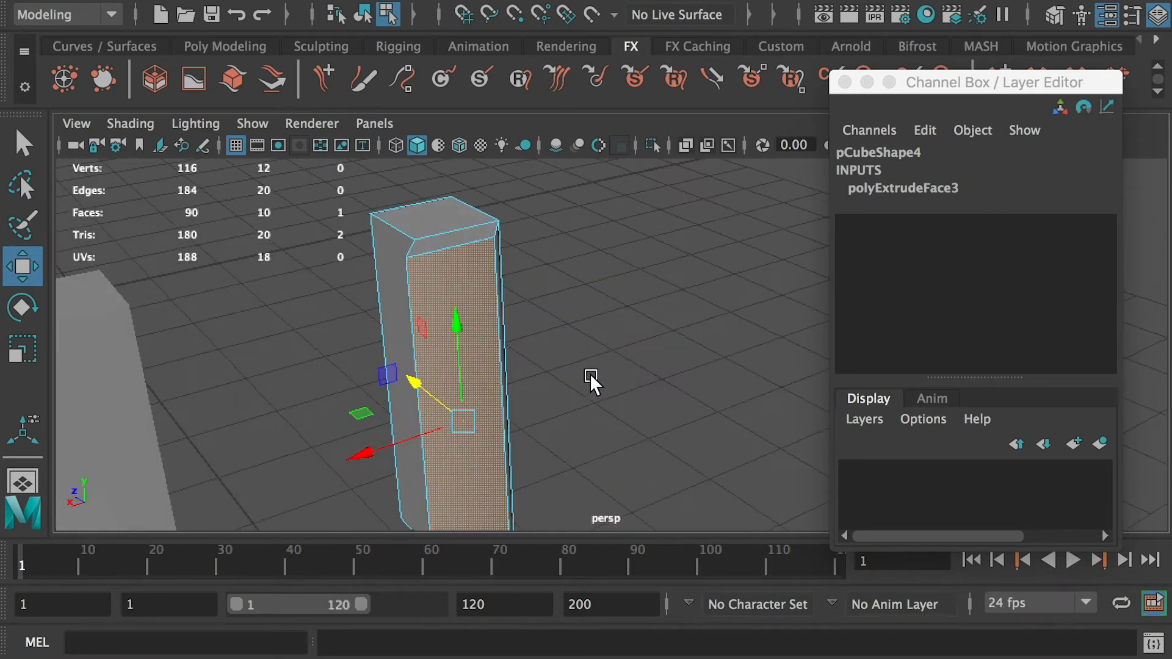
key("super+z")
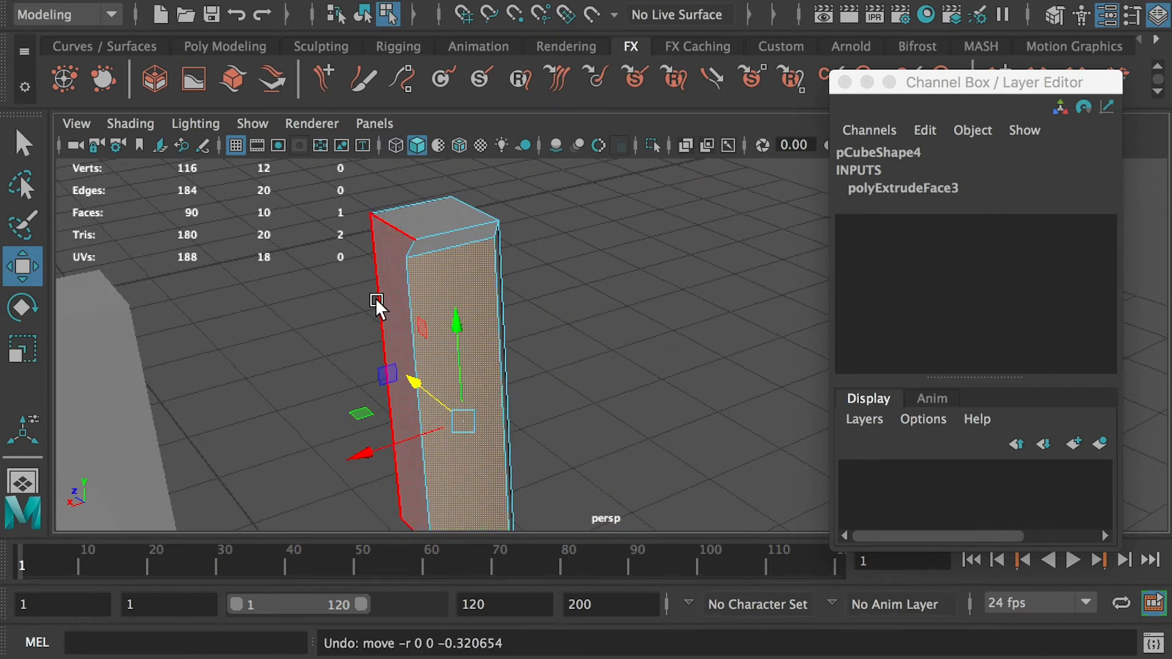
- Select the standalone leg block and delete it
left_click(536, 302)
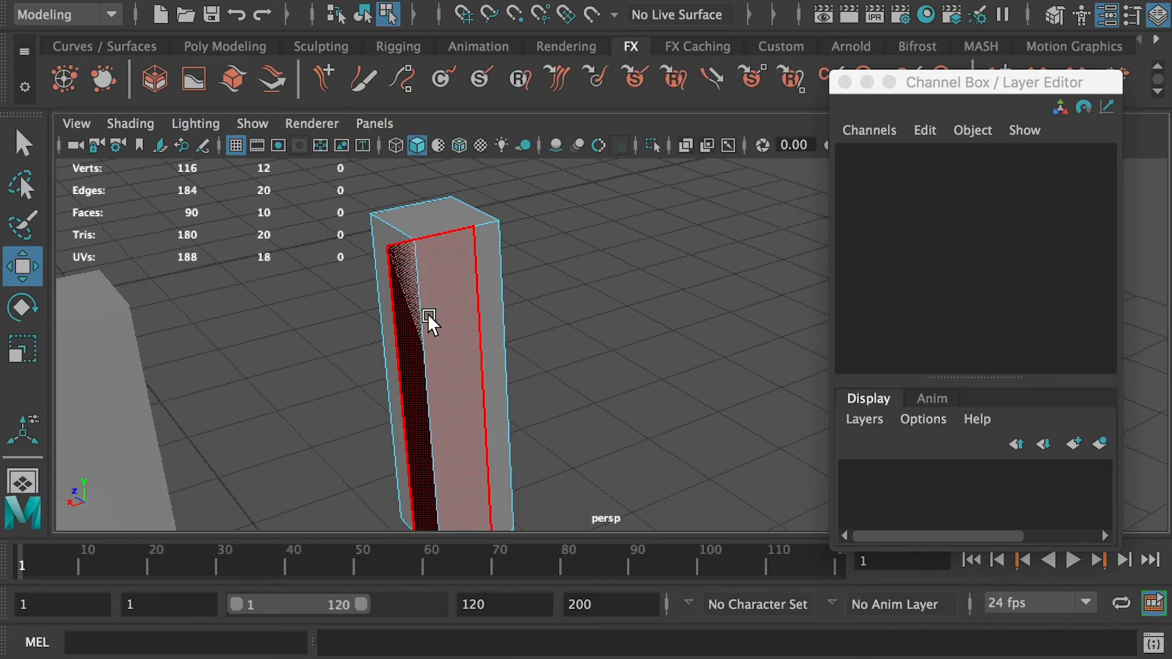
mouse_move(427, 313)
left_mouse_down("alt")
mouse_move(317, 287)
mouse_move(254, 322)
mouse_move(270, 303)
mouse_move(280, 335)
mouse_move(309, 303)
mouse_move(342, 303)
mouse_move(383, 310)
mouse_move(423, 343)
mouse_move(417, 298)
left_mouse_up("alt")
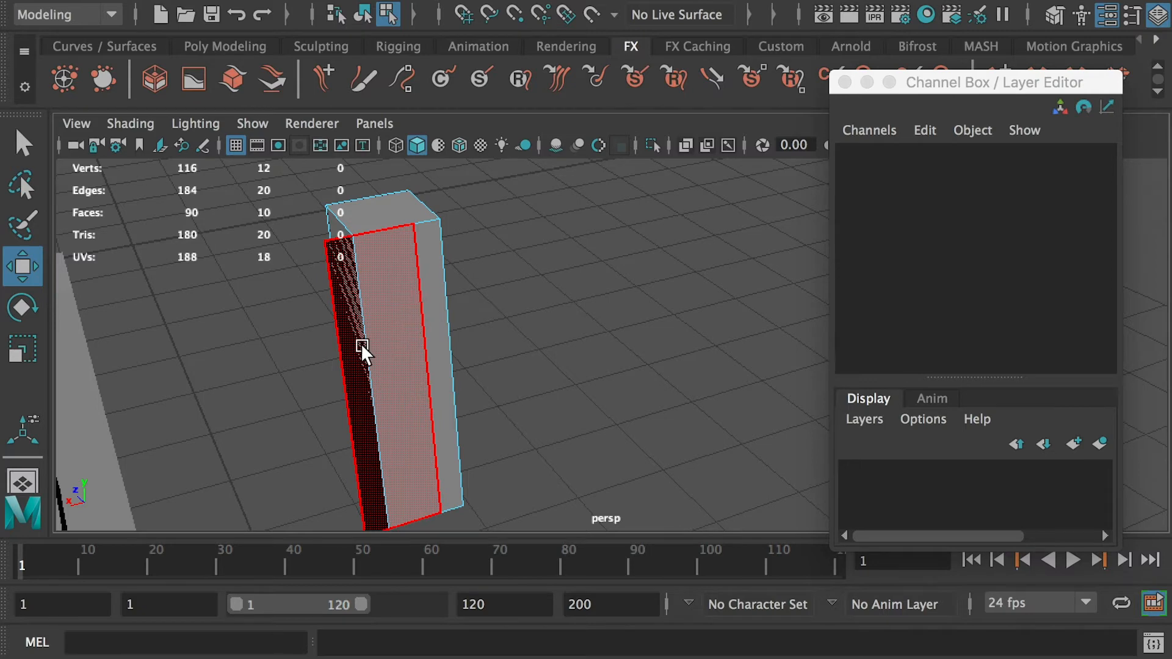
right_click_drag(399, 221, 508, 190)
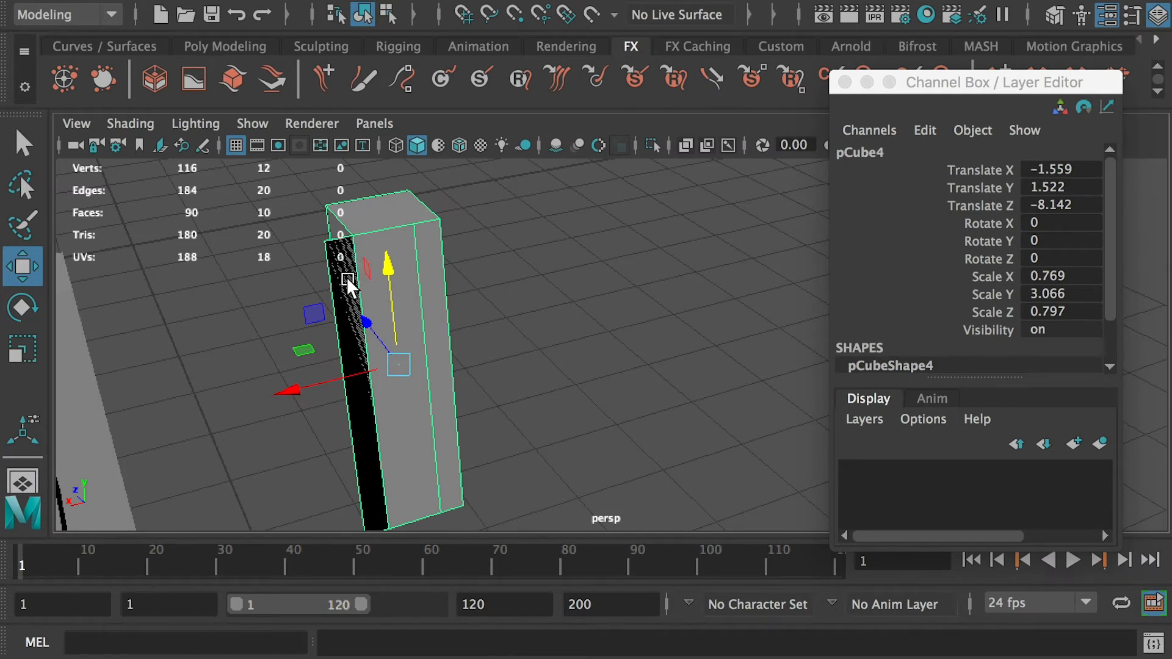
mouse_move(336, 301)
left_mouse_down("alt")
mouse_move(319, 316)
mouse_move(351, 274)
mouse_move(346, 302)
left_mouse_up("alt")
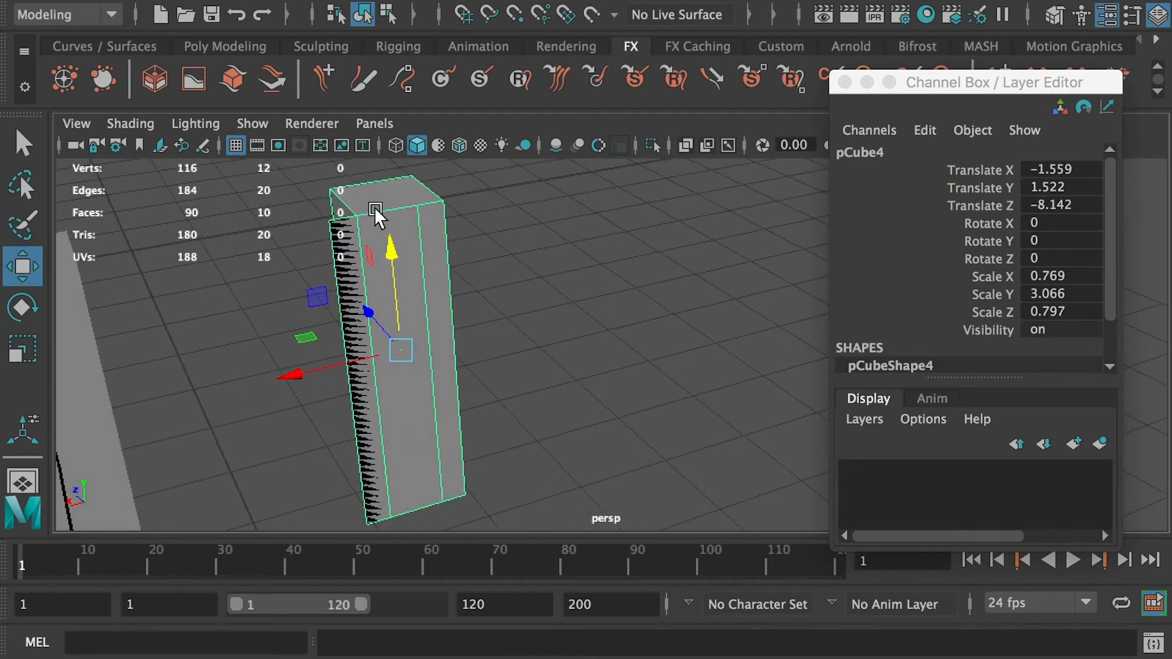
key("Delete")
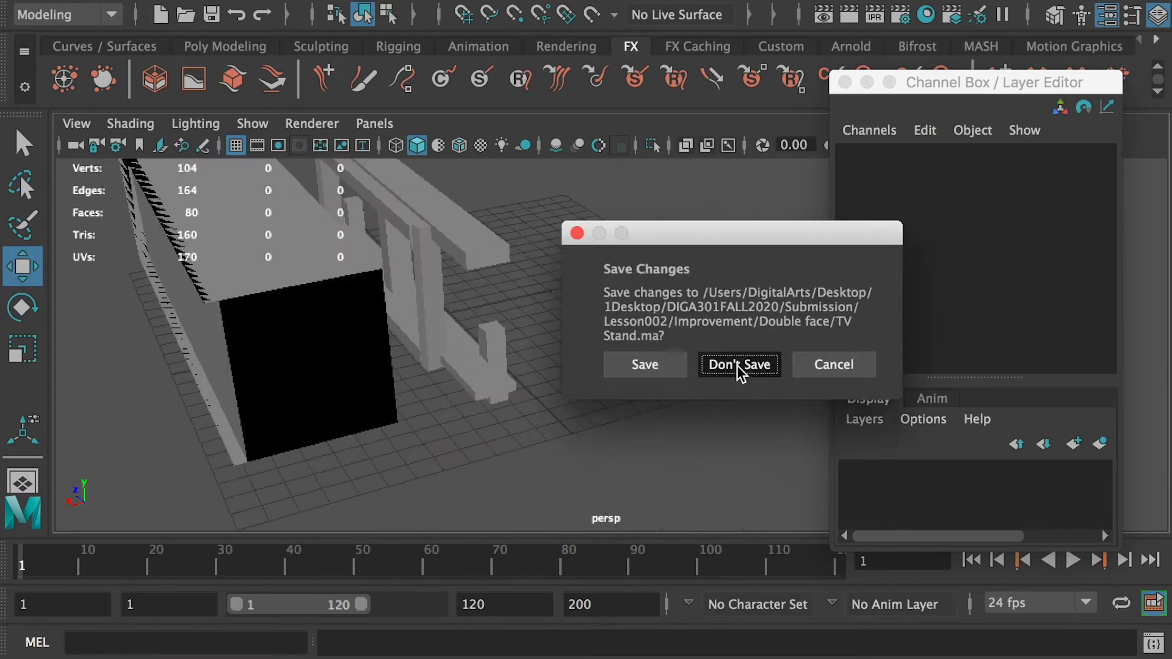
- Inspect the TV body model and select its black-shaded frame
left_click(741, 366)
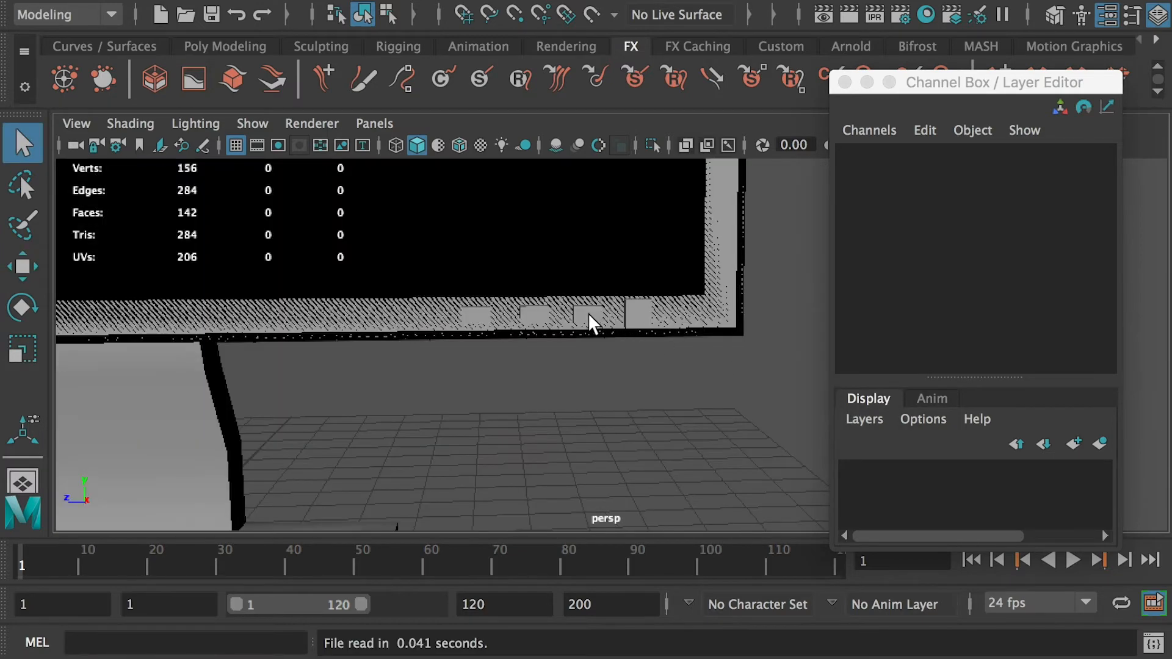
scroll(588, 314, "down", 3)
scroll(379, 282, "down", 3)
left_click_drag(504, 379, 551, 339, "alt")
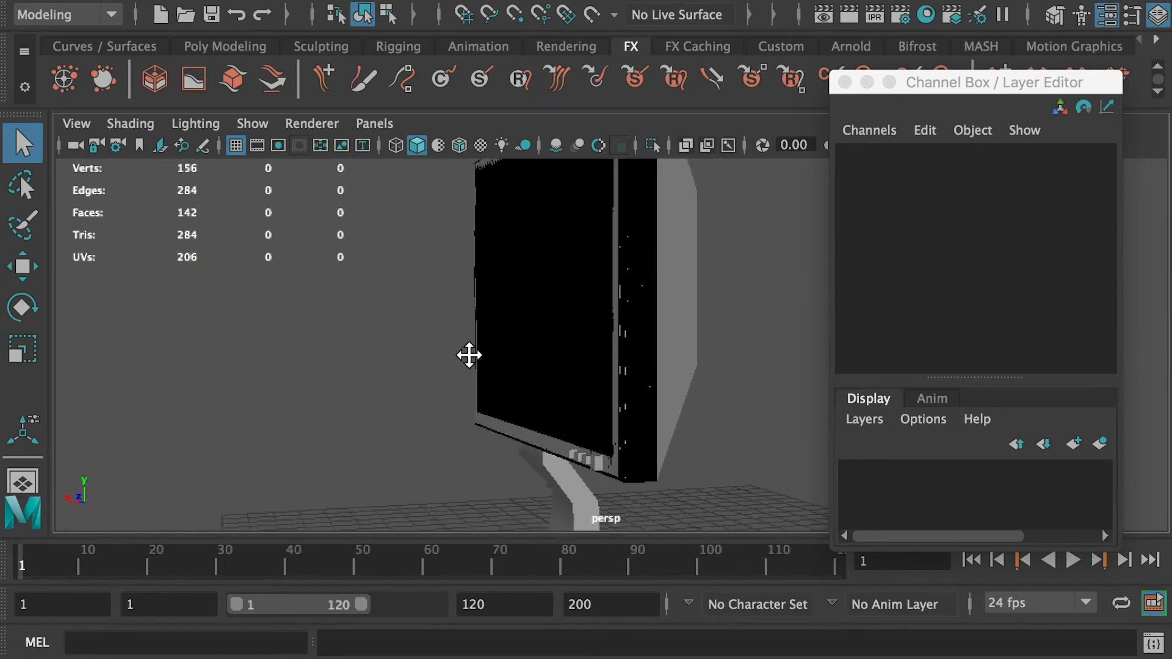
left_click(570, 288)
left_click_drag(519, 234, 568, 301, "alt")
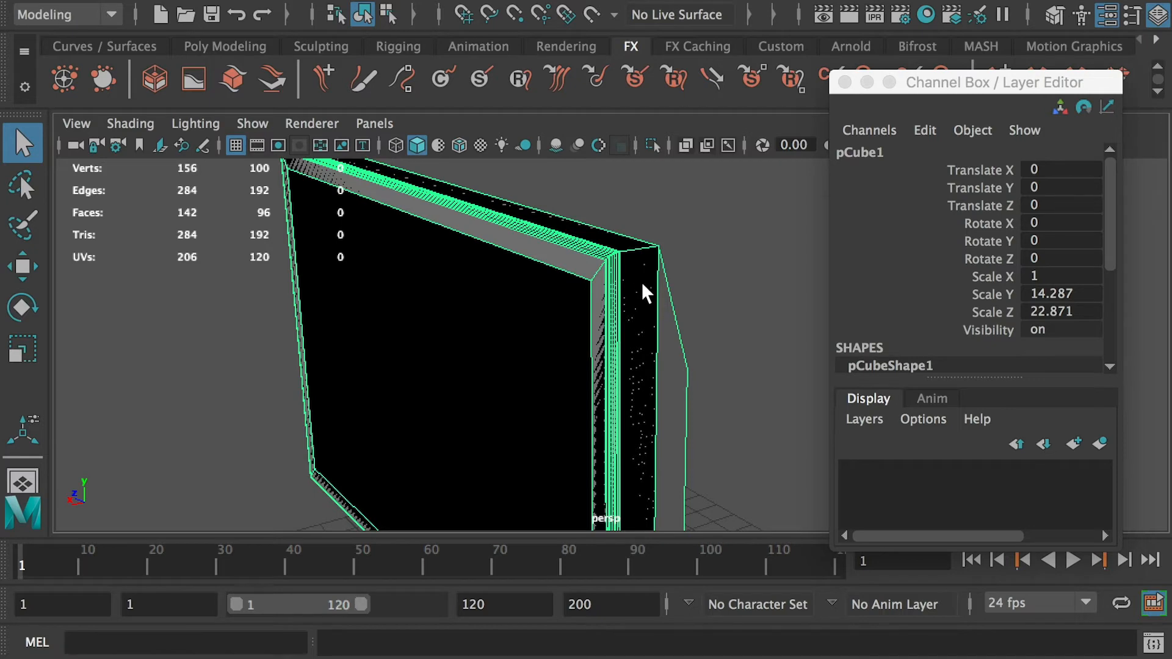
- Open TvStand.mb from the Inverted face folder without saving the current scene
left_click_drag(596, 313, 733, 296, "alt")
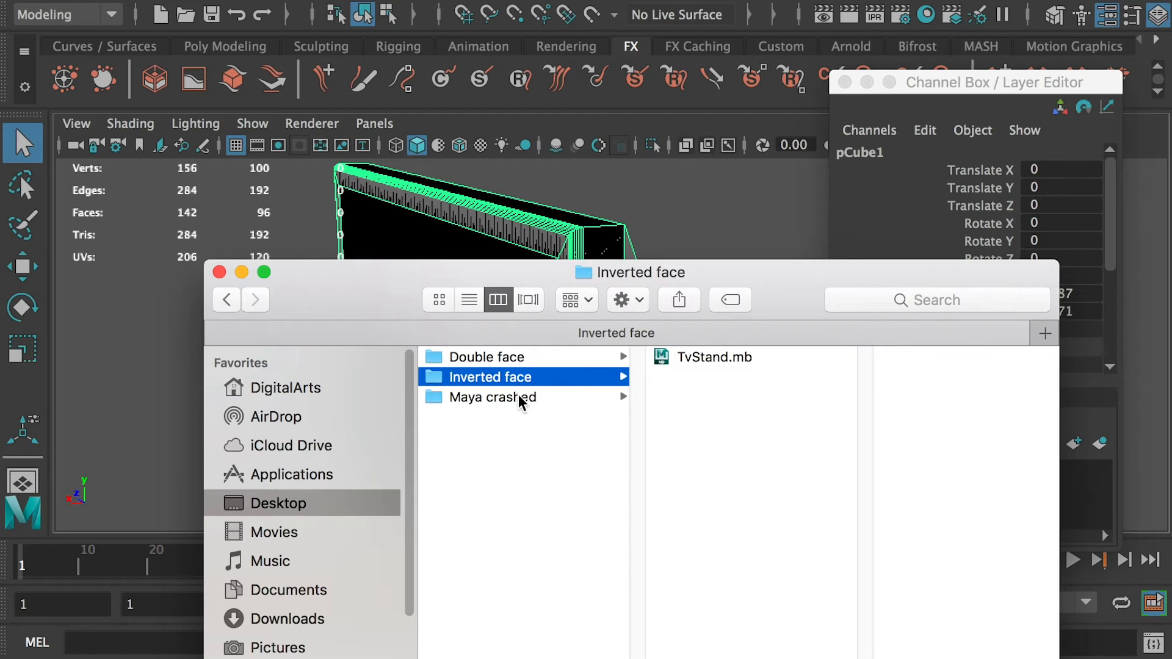
double_click(713, 357)
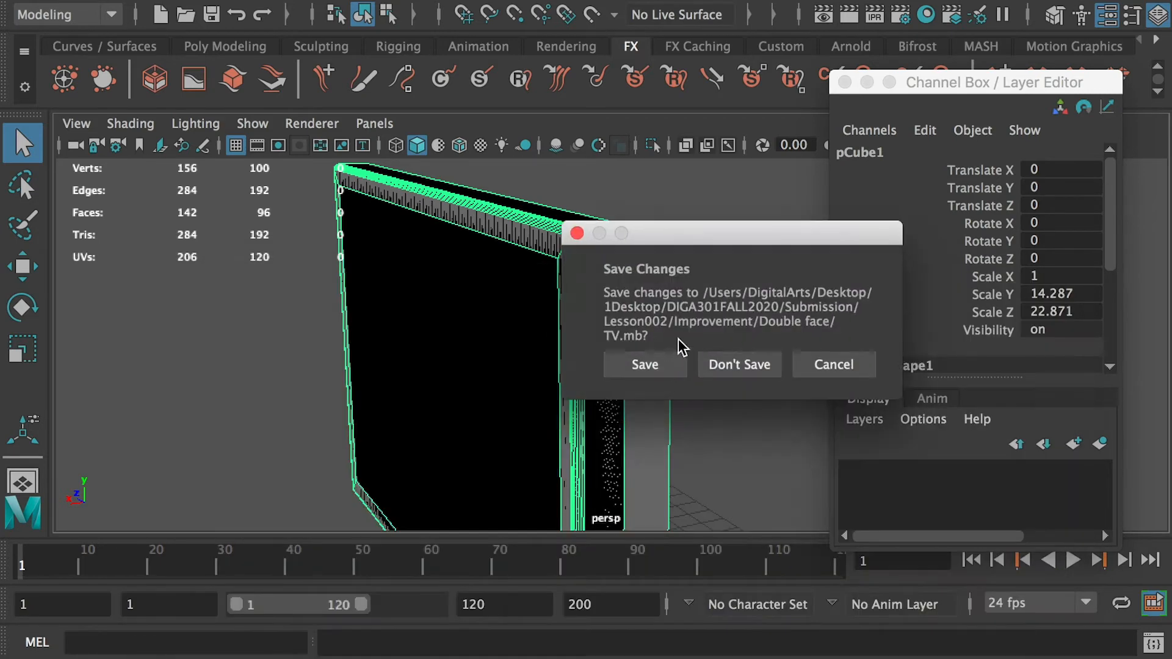
left_click(735, 365)
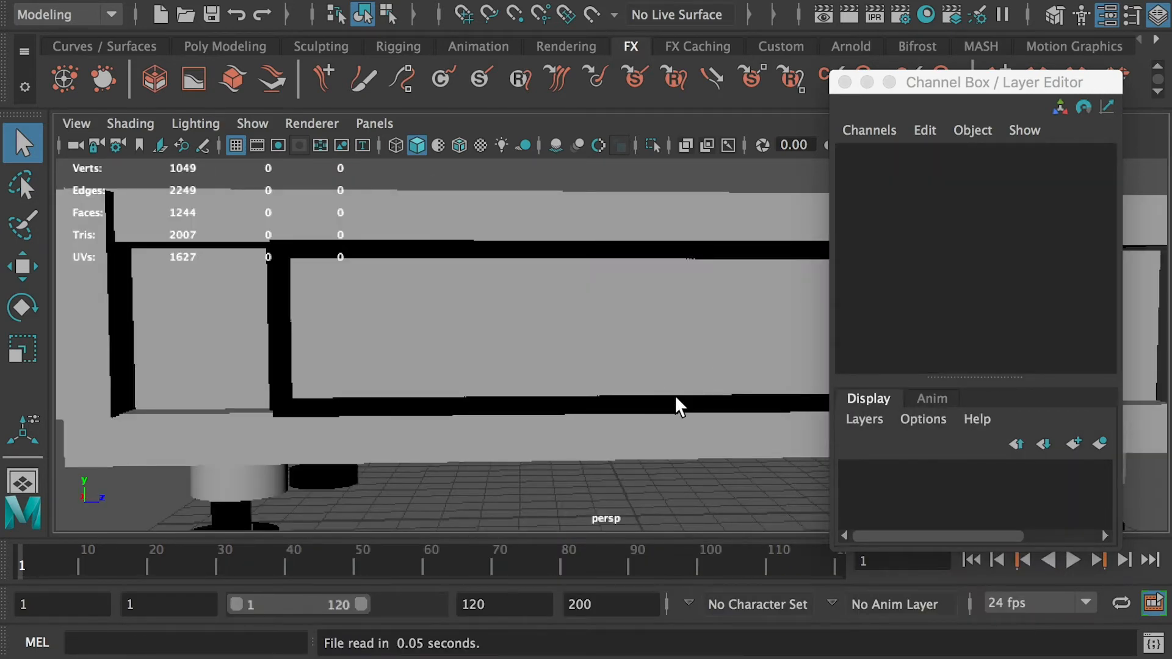
- Select the TV screen frame object and move it out beside the stand
left_click_drag(675, 396, 582, 387, "alt")
middle_click_drag(540, 344, 525, 312, "alt")
left_click(687, 478)
left_click(586, 437)
left_click_drag(505, 359, 489, 382, "alt")
middle_click_drag(489, 382, 513, 305, "alt")
left_click(538, 371)
right_click_drag(537, 382, 415, 310, "alt")
key("w")
left_click_drag(316, 420, 177, 499)
left_click_drag(395, 445, 340, 401, "alt")
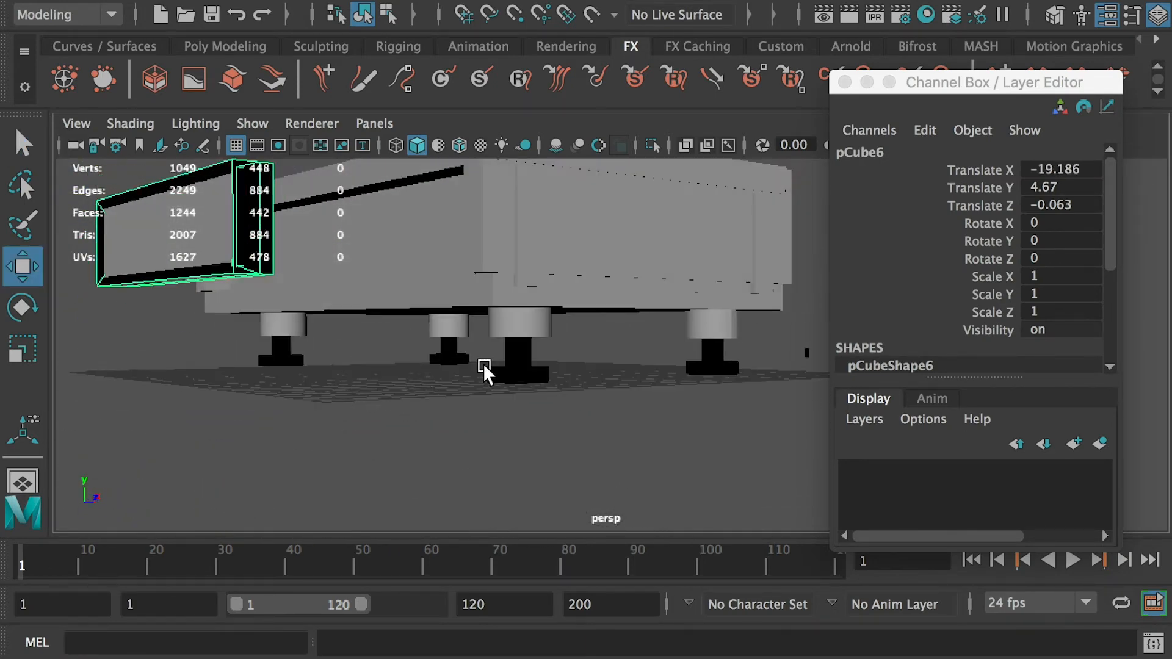
- Select the black-shaded leg cylinder under the stand and reverse its normals
left_click(527, 375)
left_click(469, 365)
left_click_drag(593, 369, 341, 426, "alt")
right_click_drag(341, 426, 441, 415, "alt")
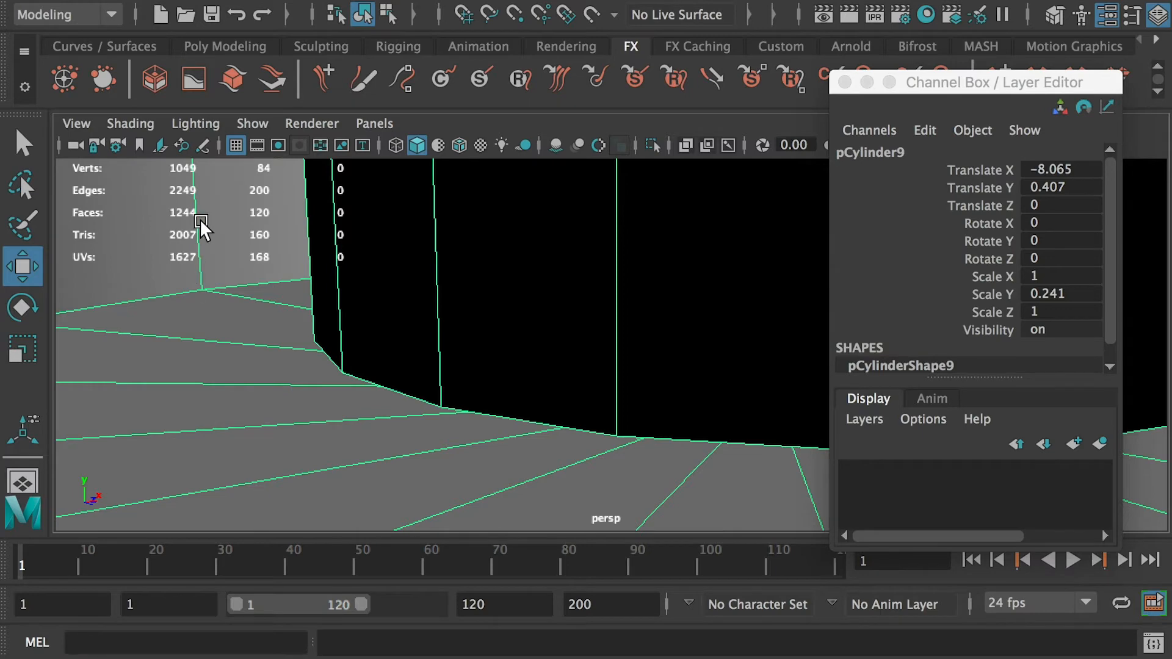
right_click_drag(231, 340, 452, 235, "alt")
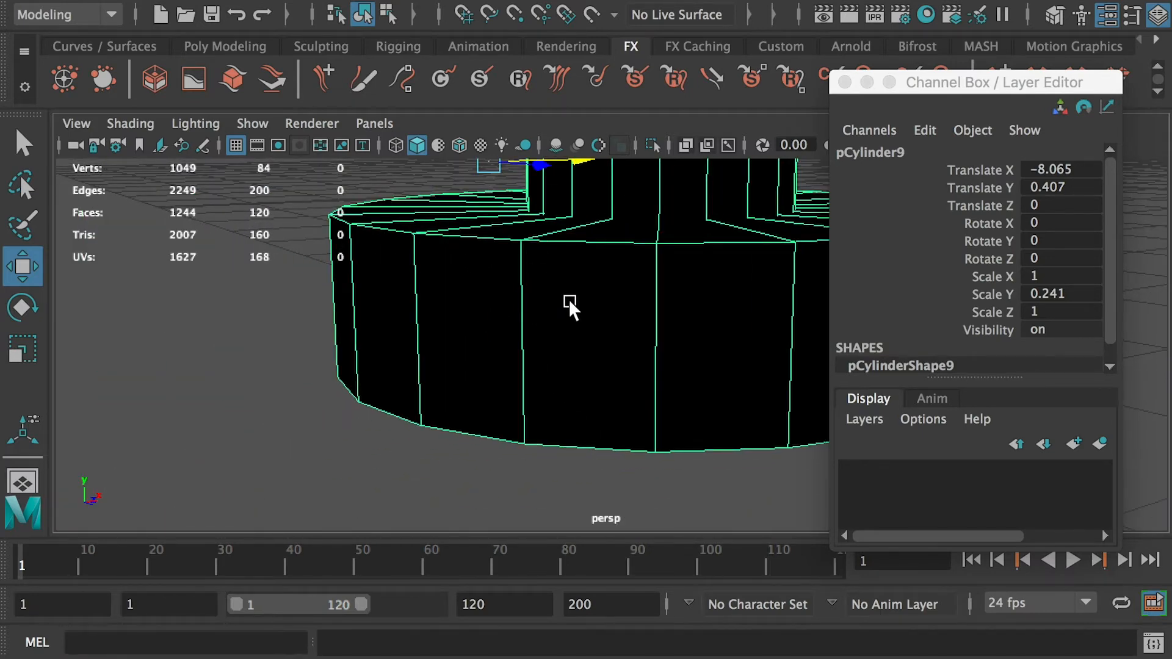
right_click_drag(569, 299, 491, 314, "alt")
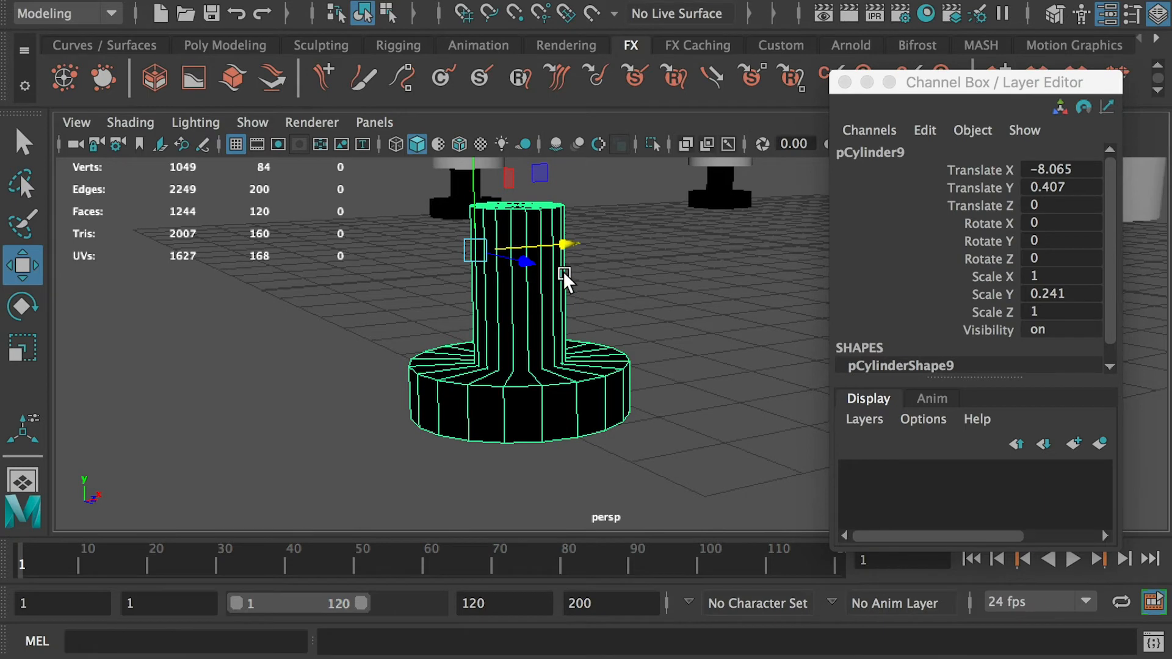
left_click(642, 1)
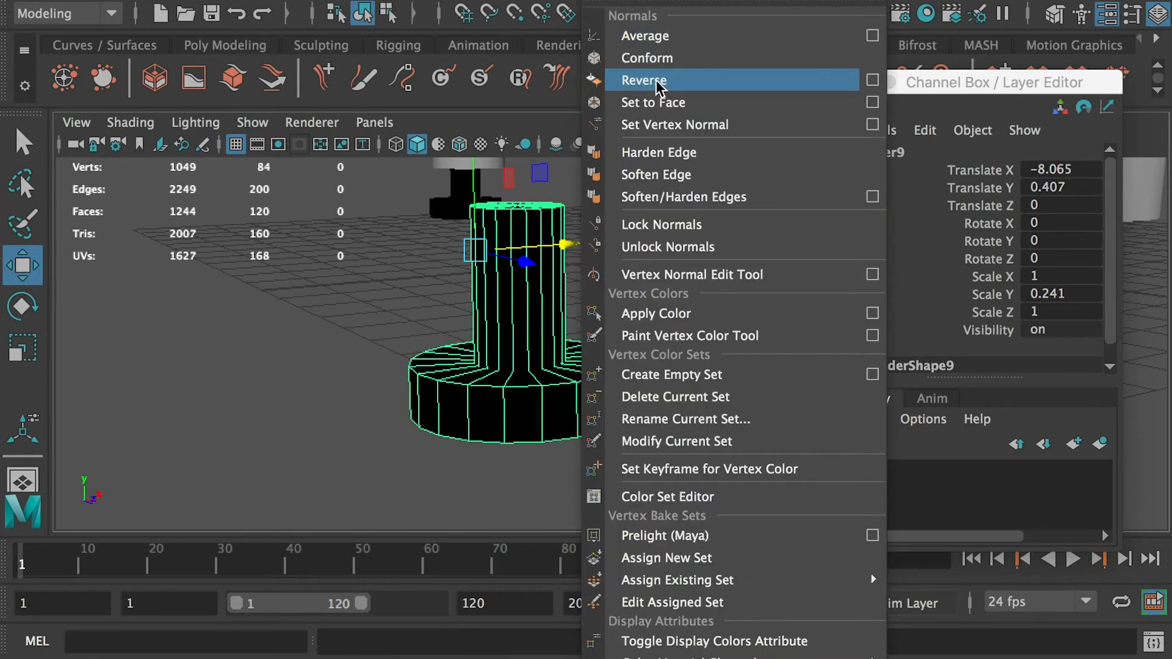
left_click(644, 80)
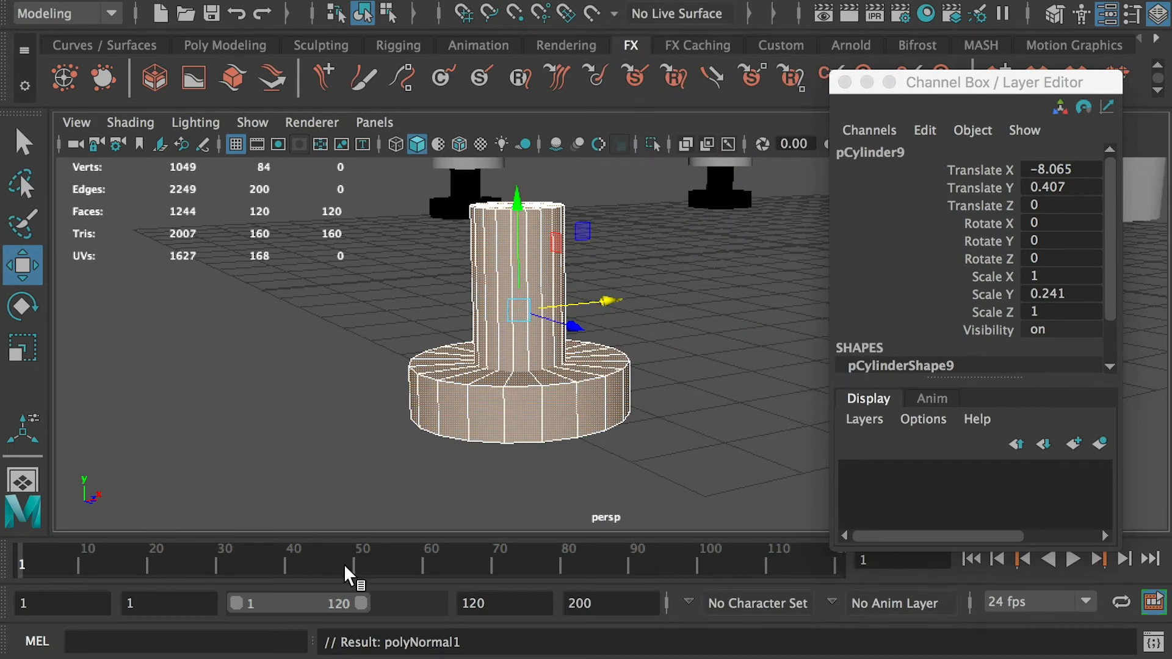
- Browse the TV stand files in the Maya crashed folder
left_click(582, 481)
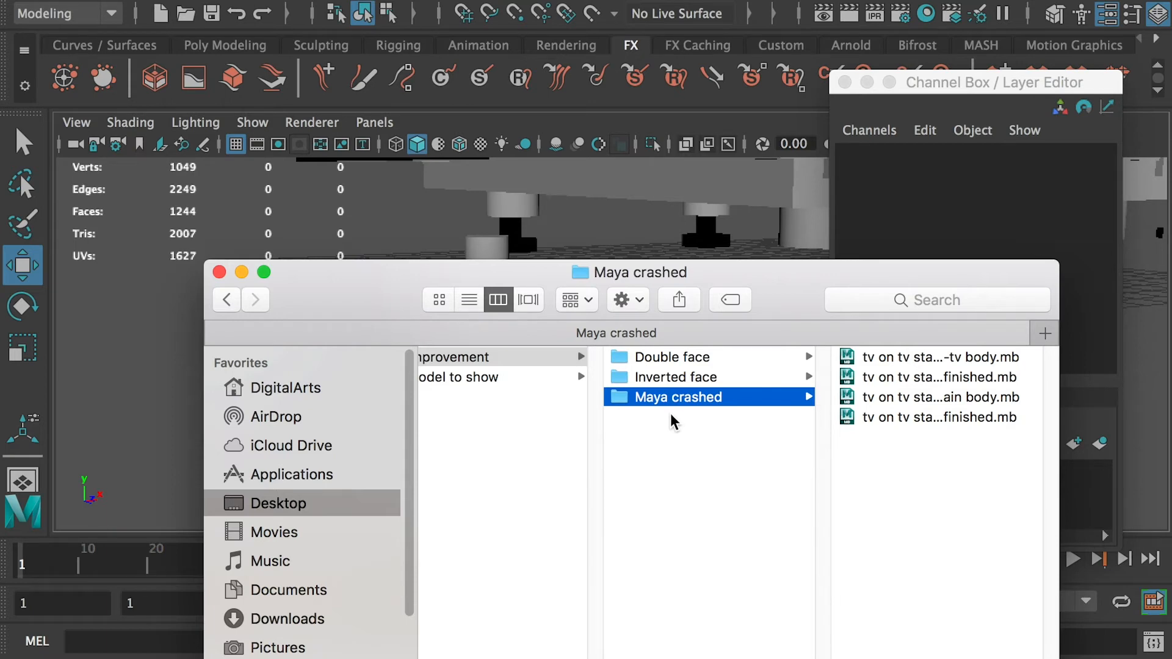
left_click(880, 359)
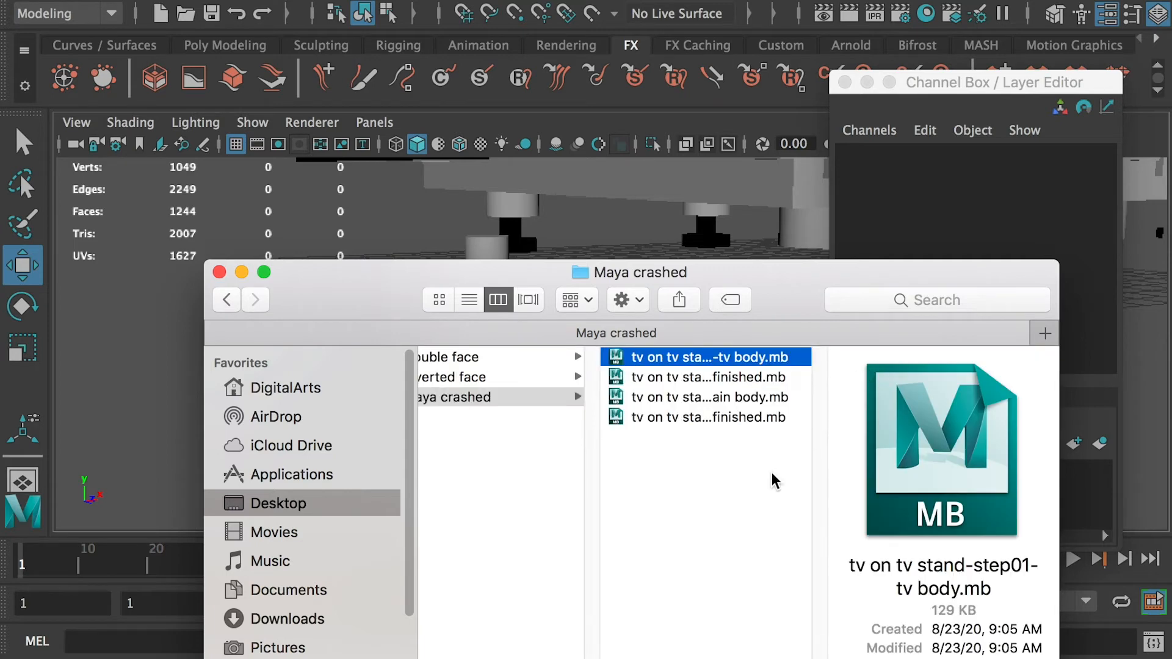
left_click_drag(459, 276, 484, 415)
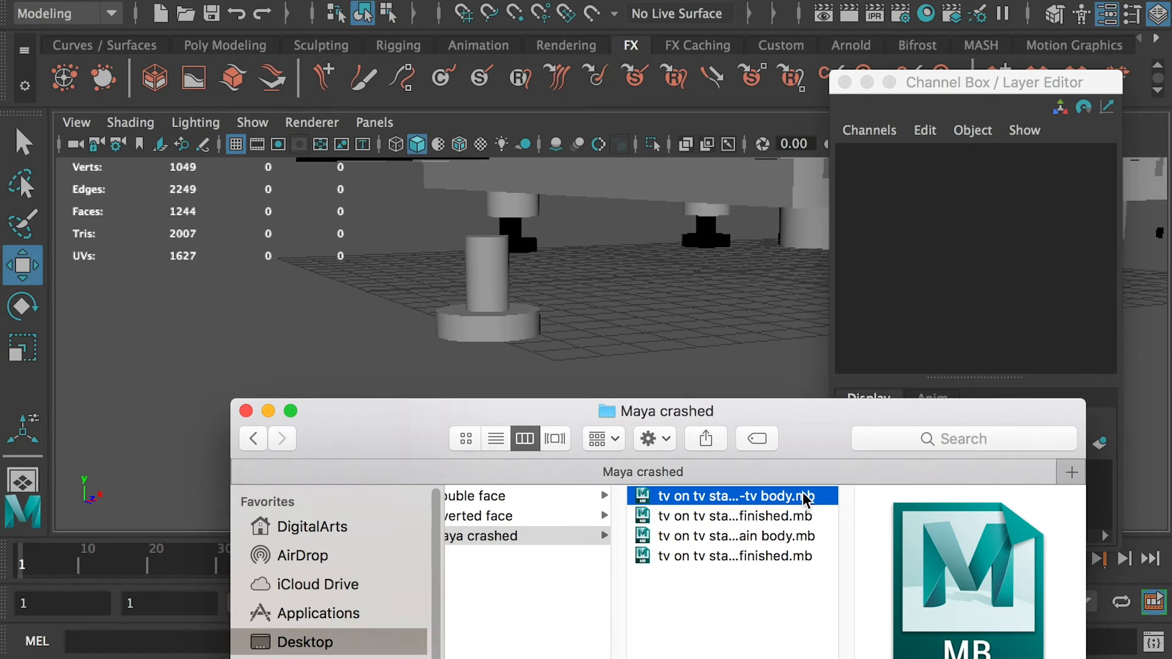
left_click(392, 303)
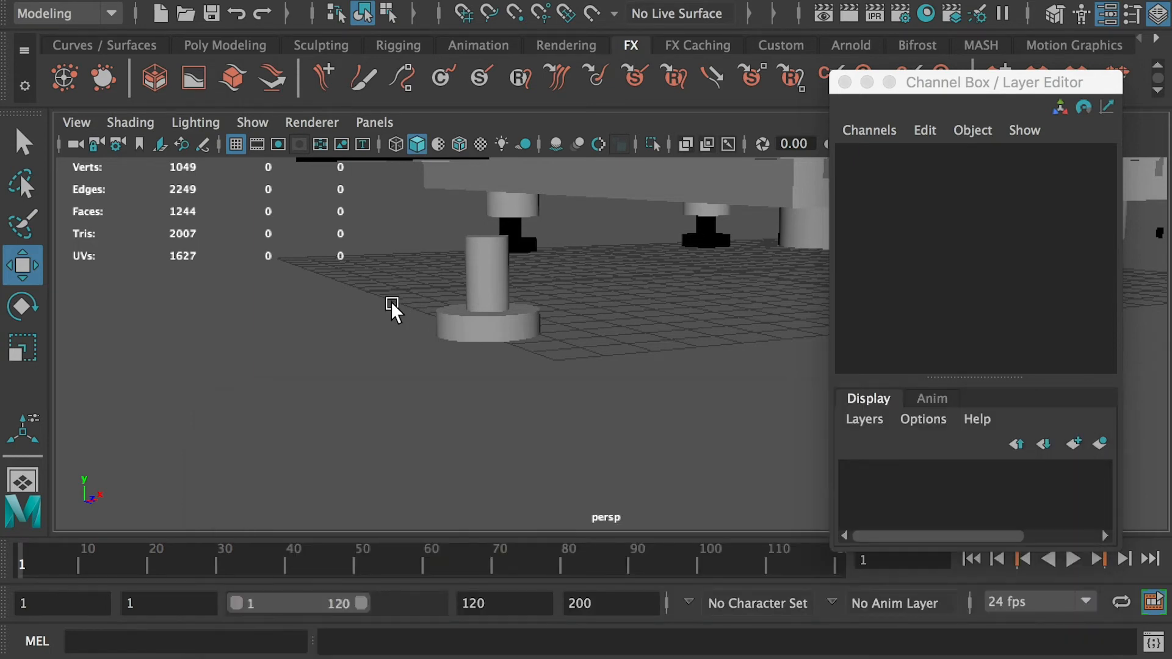
key("super+shift+s")
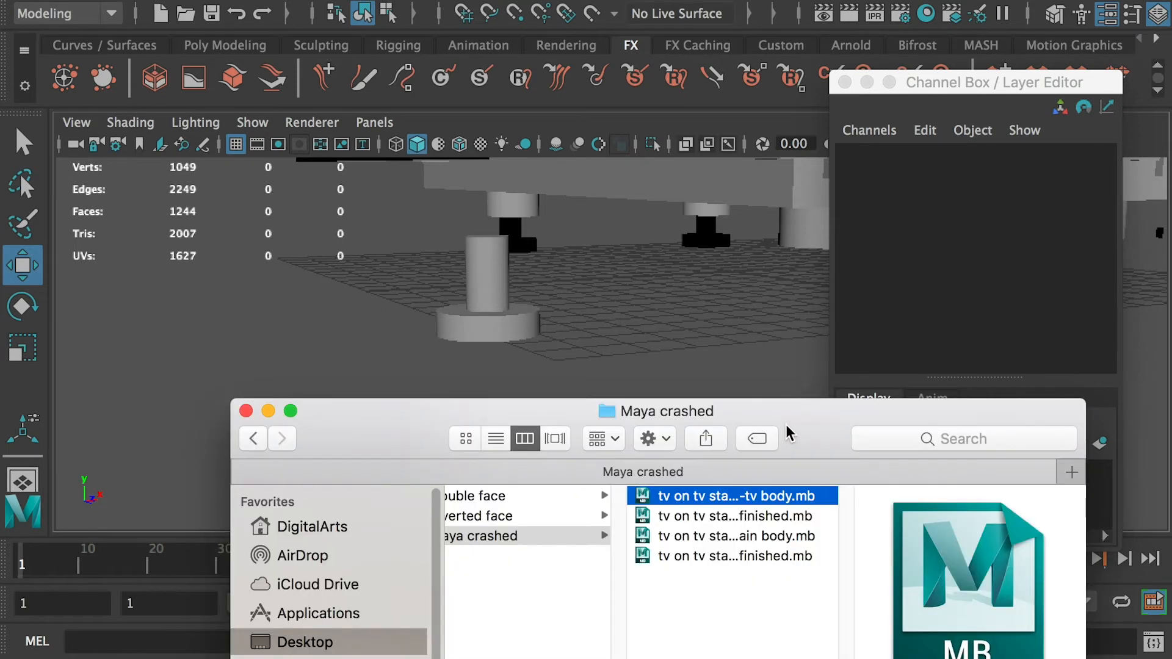
left_click_drag(788, 434, 684, 344)
left_click(659, 406)
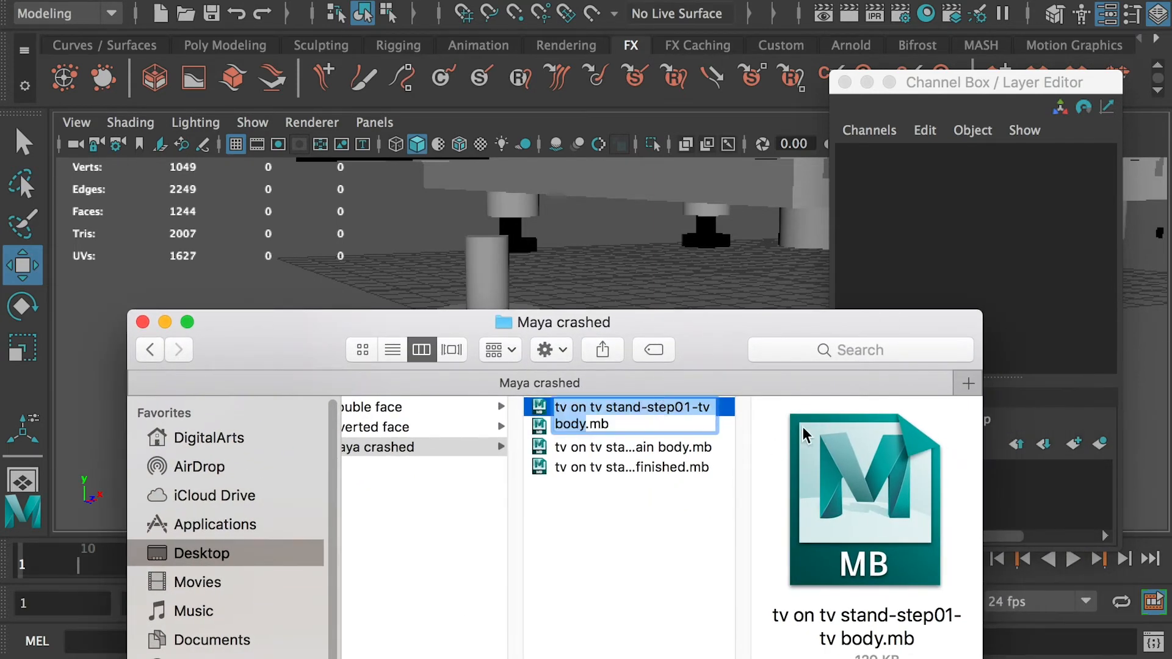
left_click(731, 581)
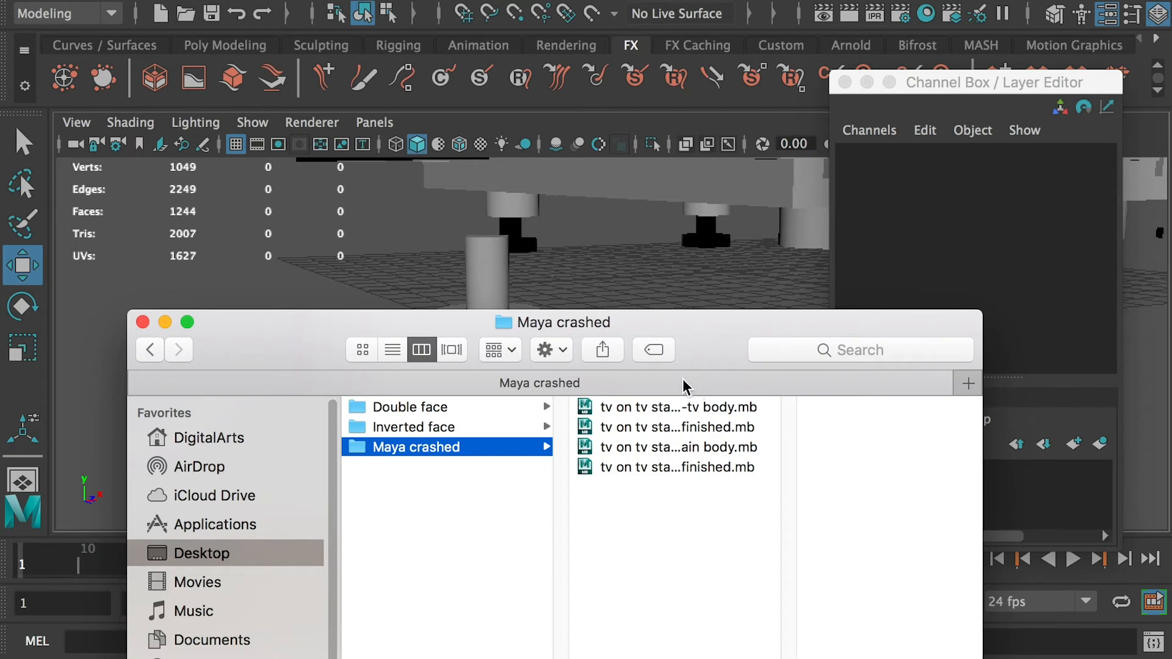
left_click(666, 286)
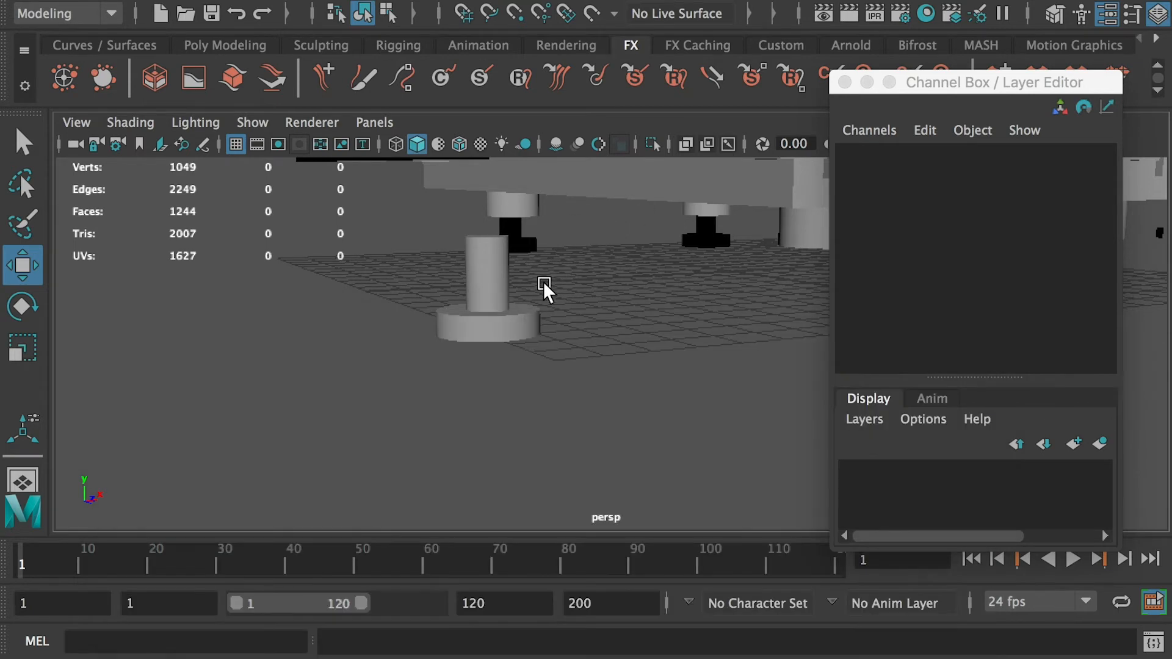
- Select the stand's top and side panels to examine them
left_click_drag(742, 319, 571, 412, "alt")
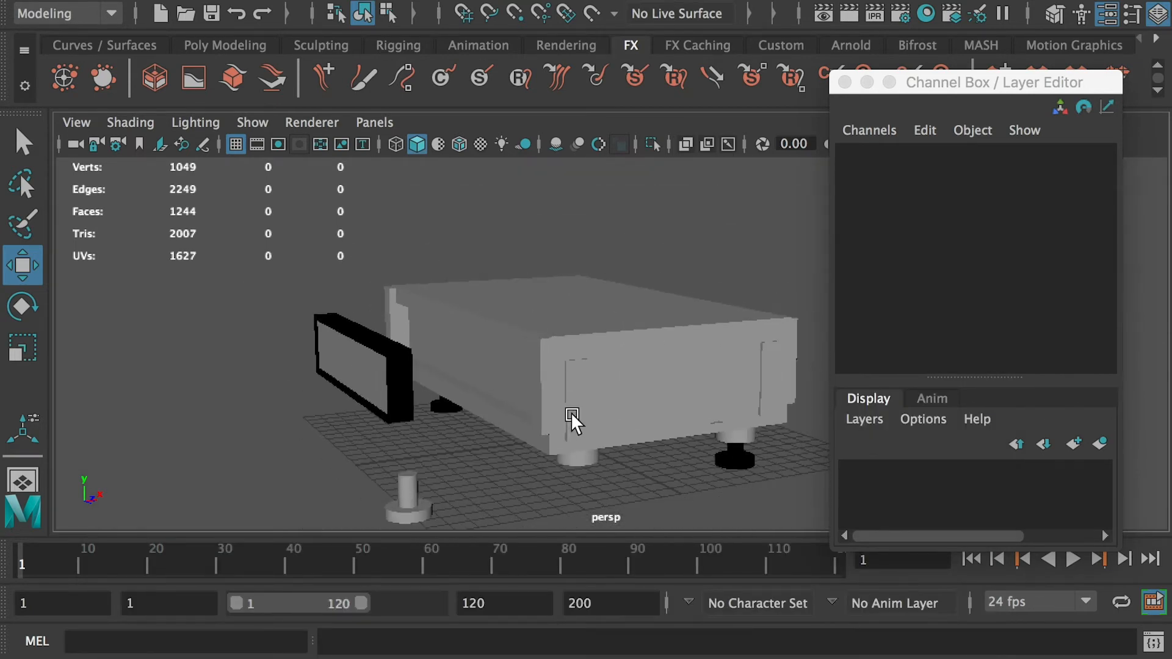
left_click(632, 285)
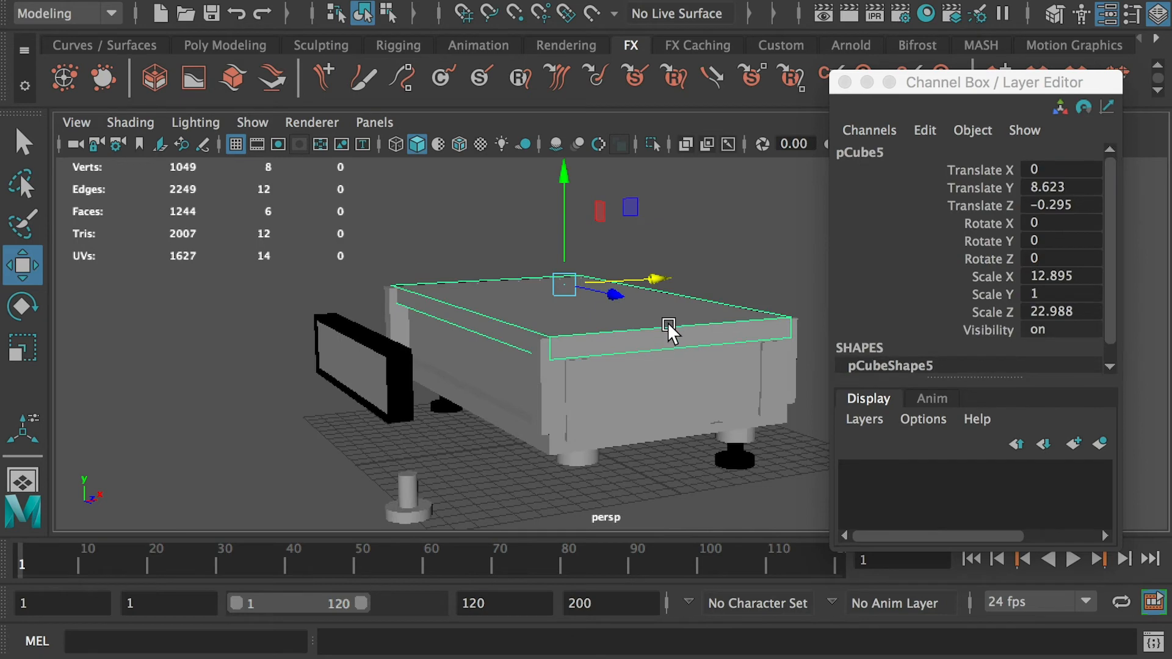
left_click(777, 375)
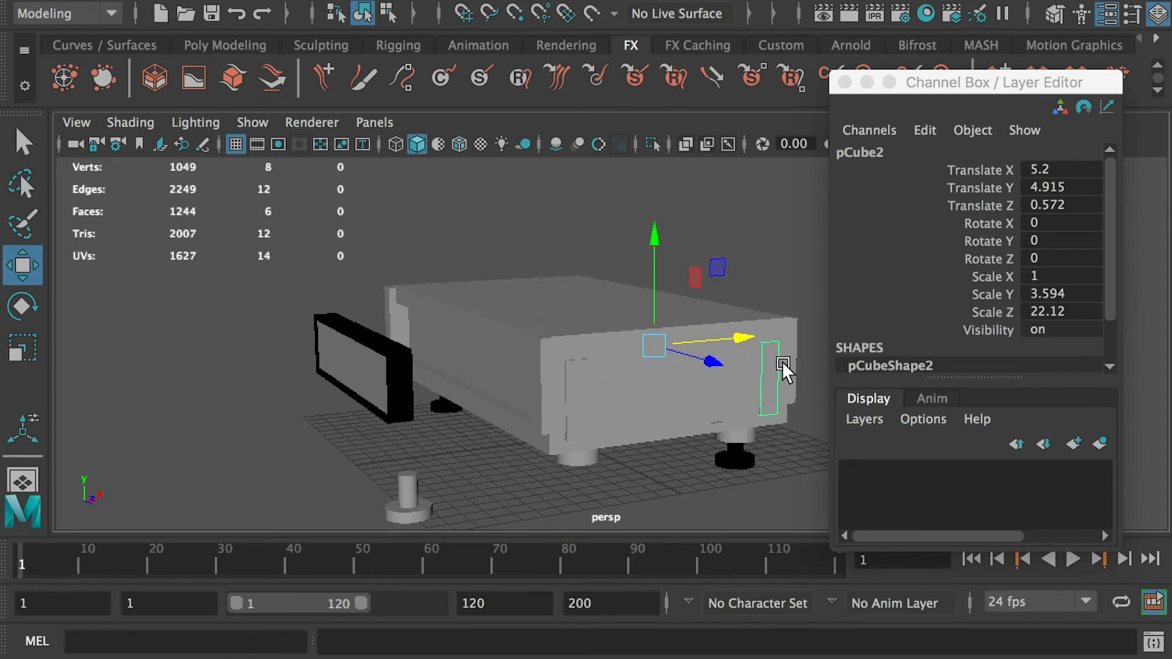
- Switch to Finder and preview each step file in the Maya crashed folder
key("super+Tab")
left_click(684, 408)
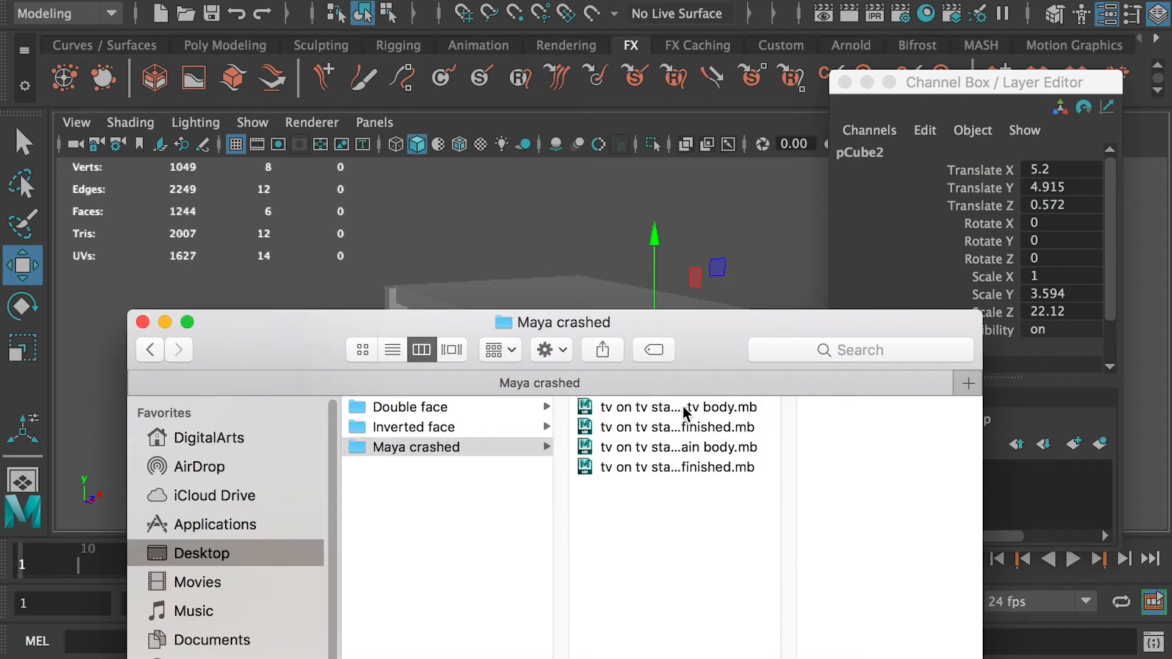
left_click_drag(837, 291, 831, 277)
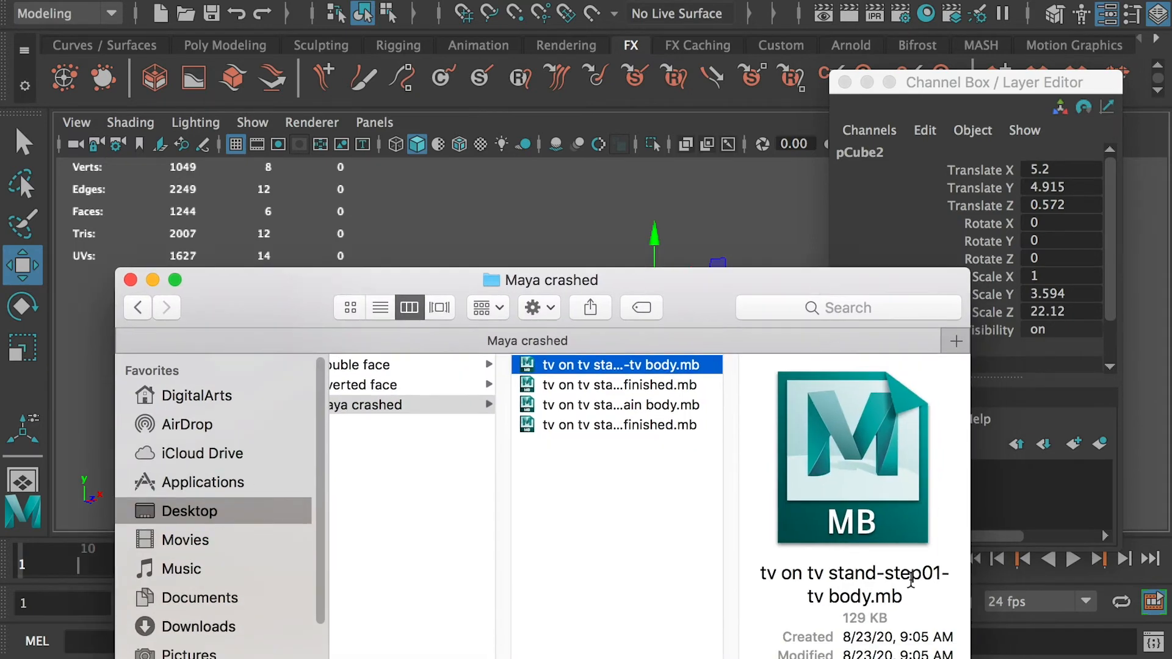
left_click(654, 384)
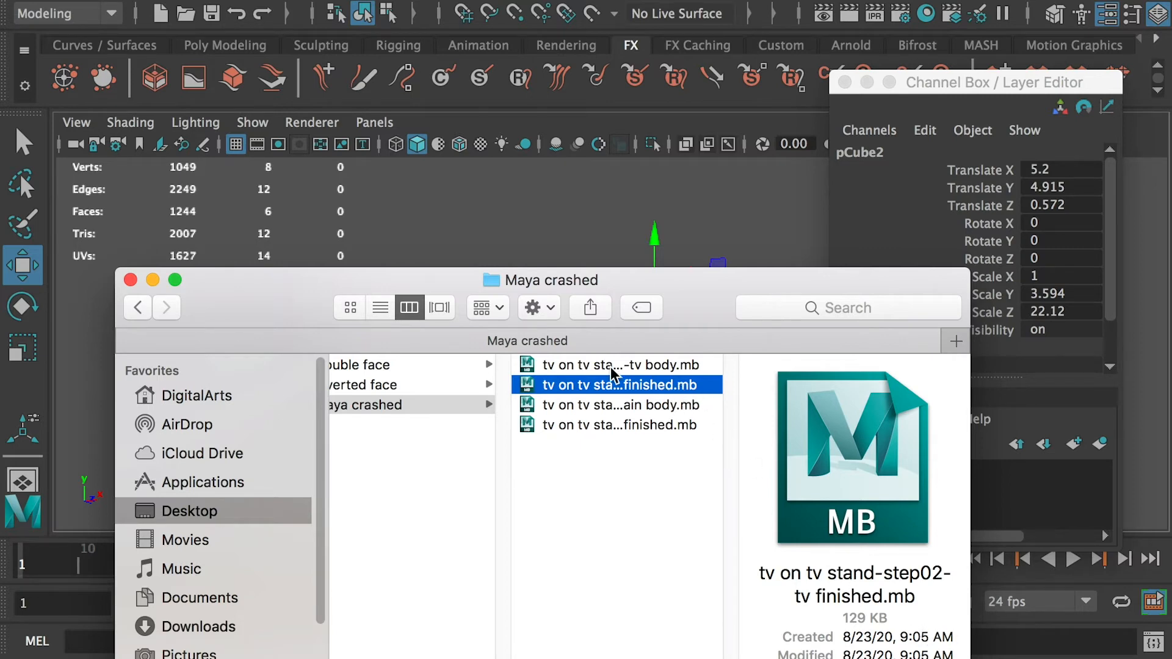
left_click(626, 406)
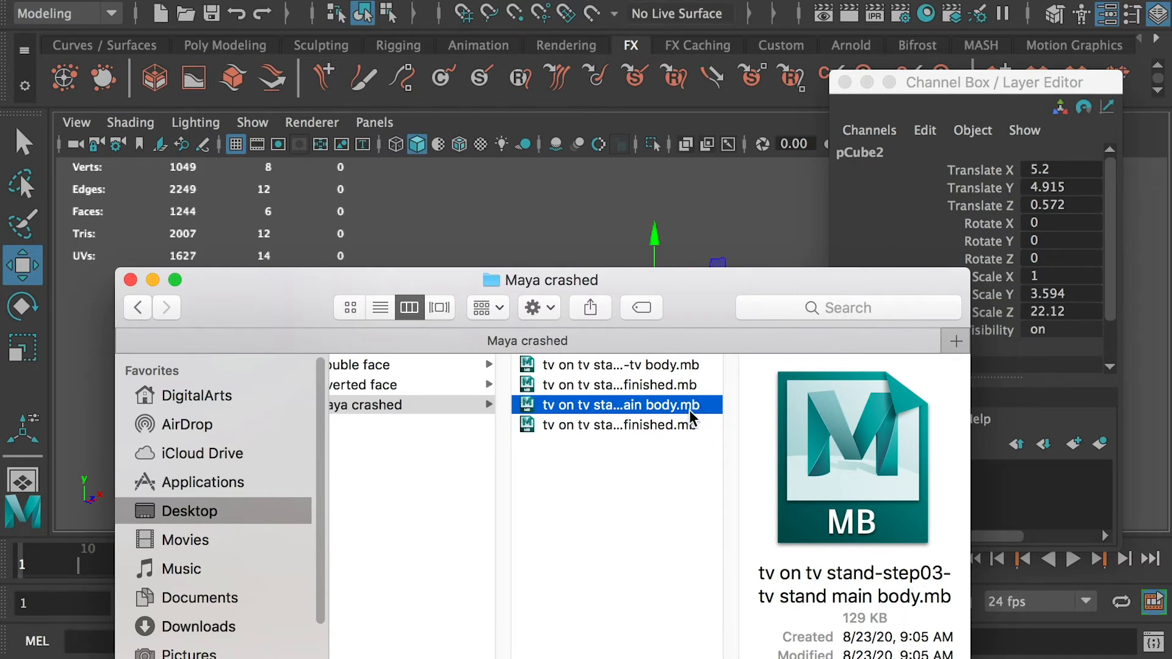
left_click(659, 430)
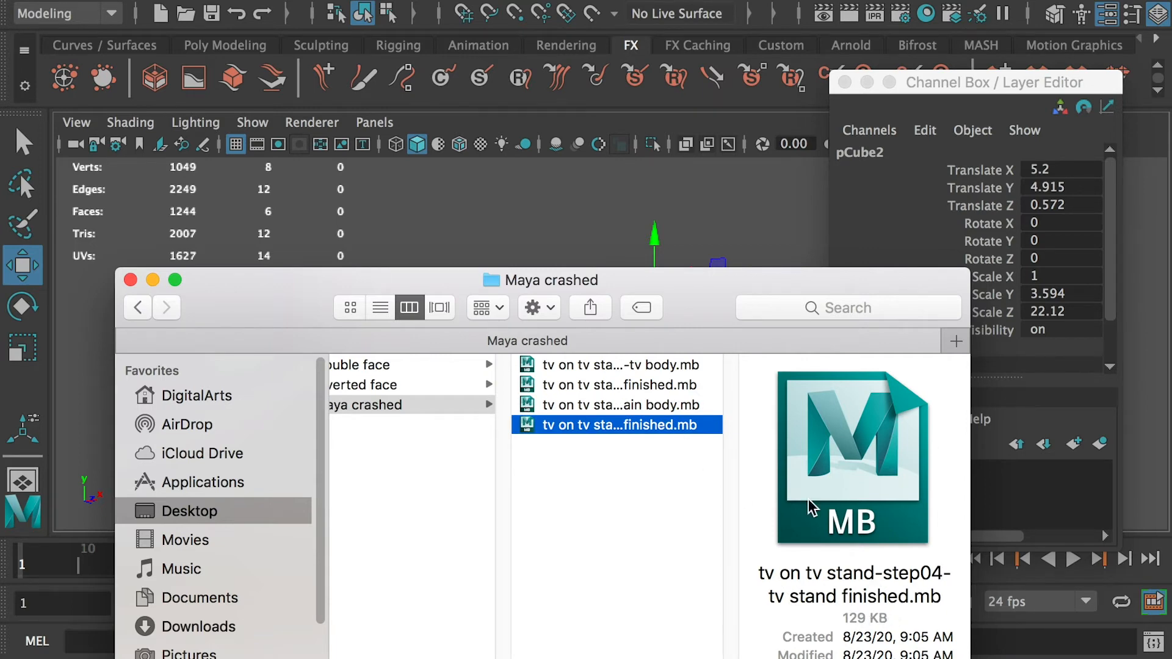
- Deselect everything and preview the step files in the Maya crashed folder once more
left_click(625, 216)
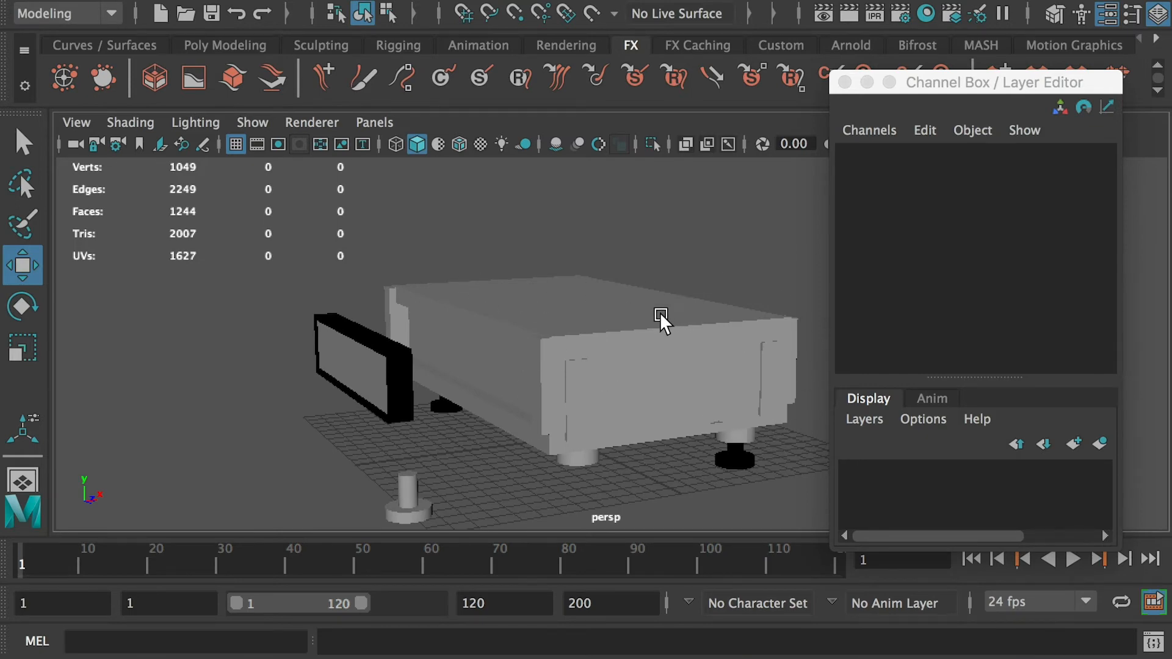
key("super+Tab")
left_click(611, 368)
left_click(614, 385)
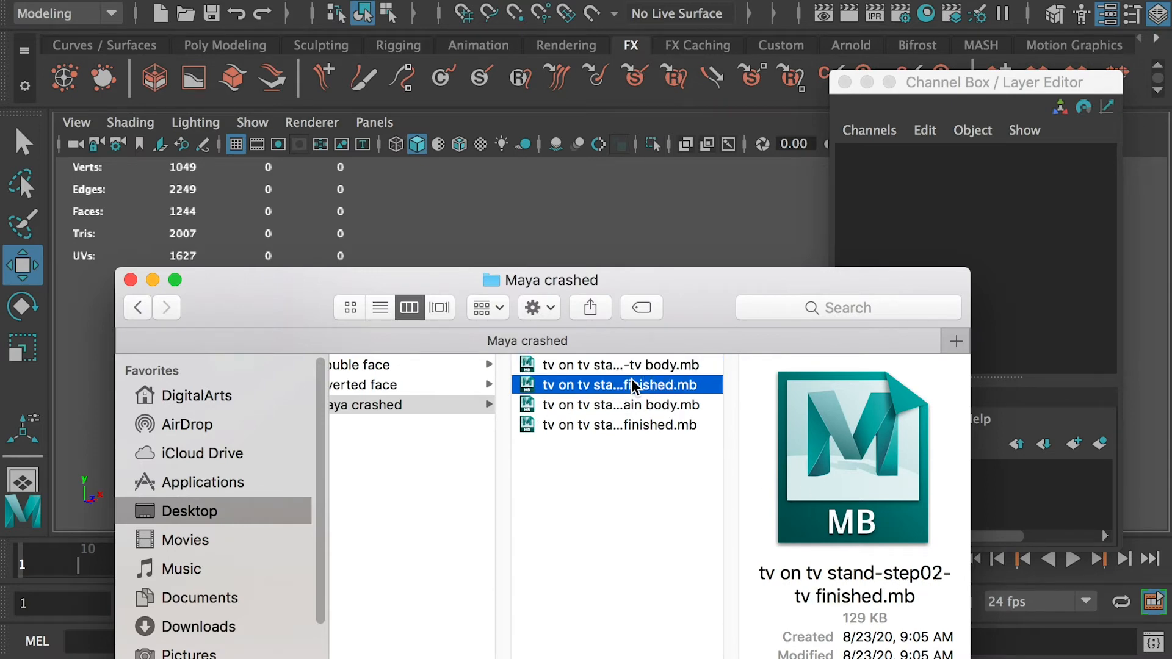
left_click(703, 365)
left_click(690, 388)
left_click(685, 405)
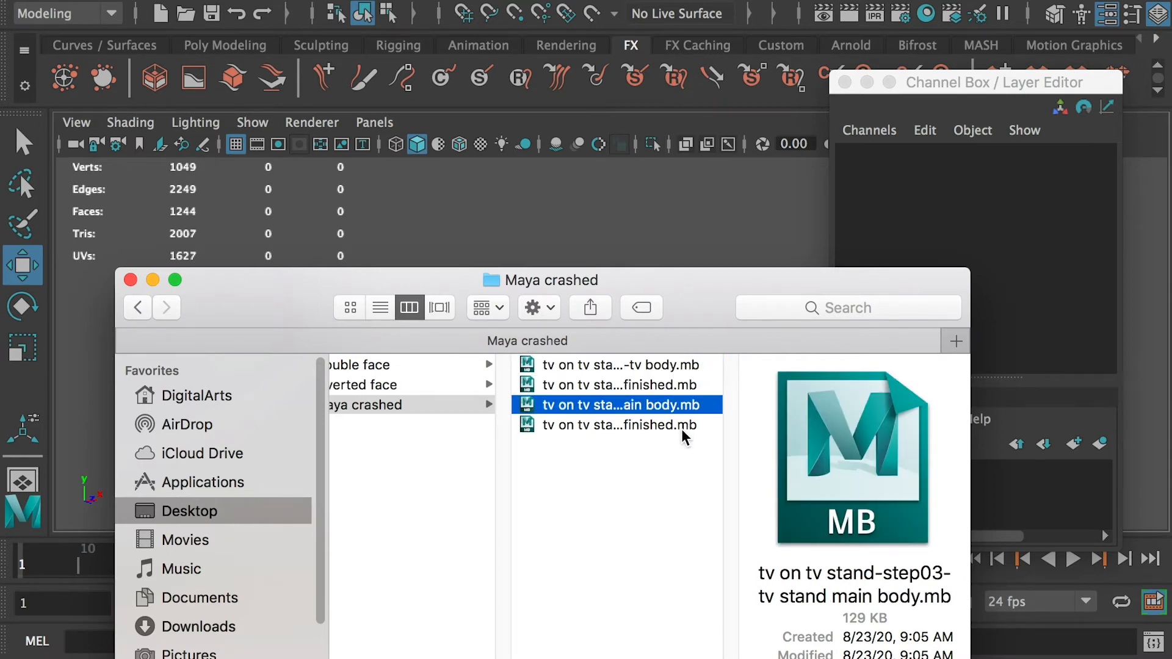
left_click(682, 426)
left_click(679, 405)
left_click(675, 385)
left_click(671, 366)
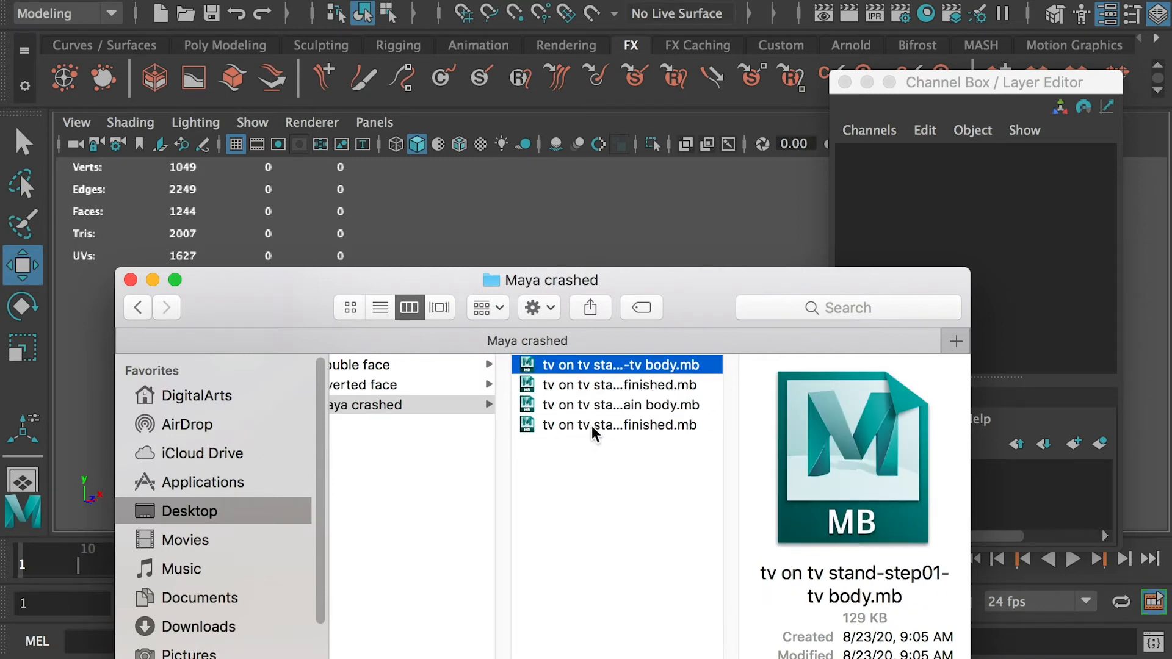
- Open a student's scene with the cafe table and TV stand and orbit around it
left_click(425, 512)
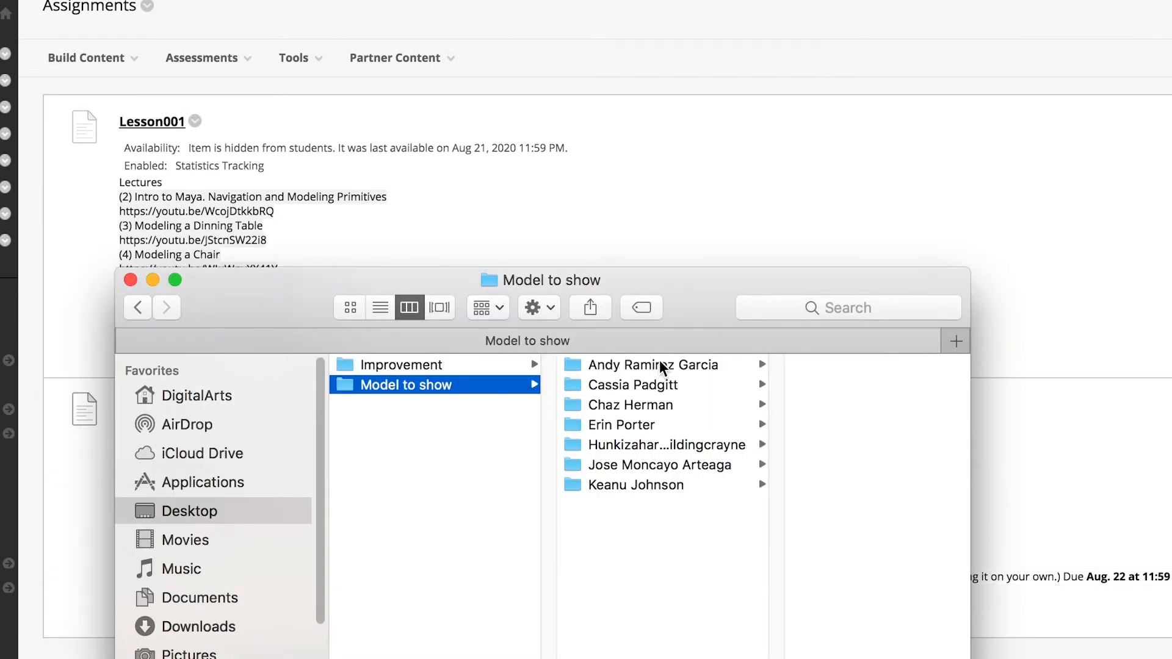
left_click(679, 366)
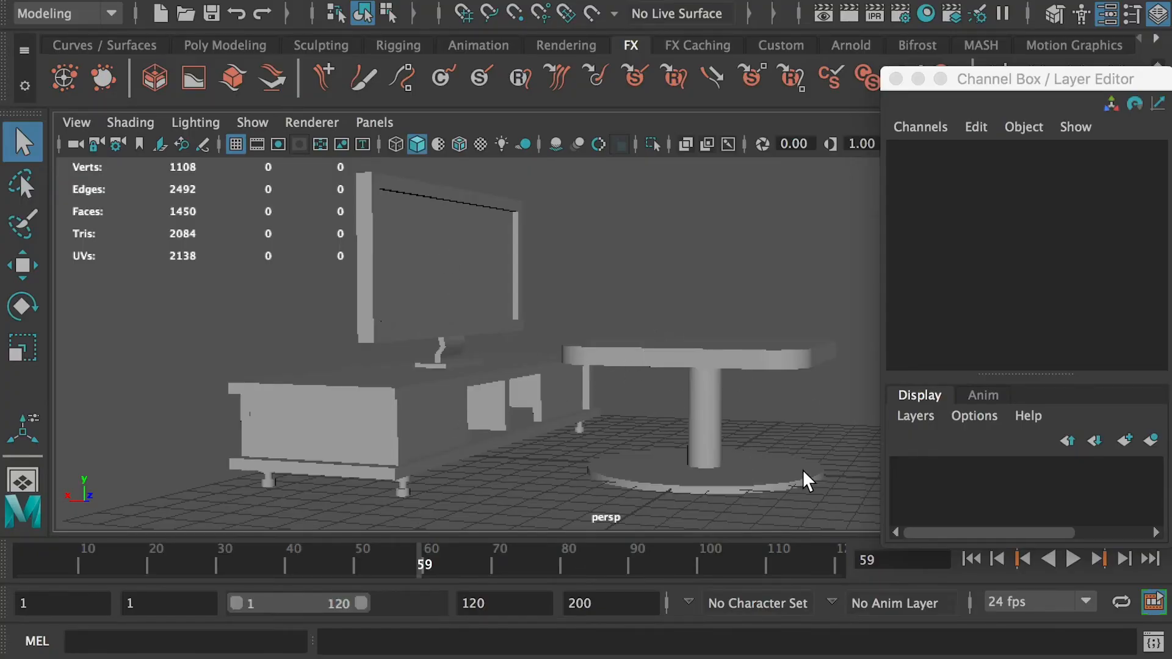
left_click_drag(804, 466, 258, 387, "alt")
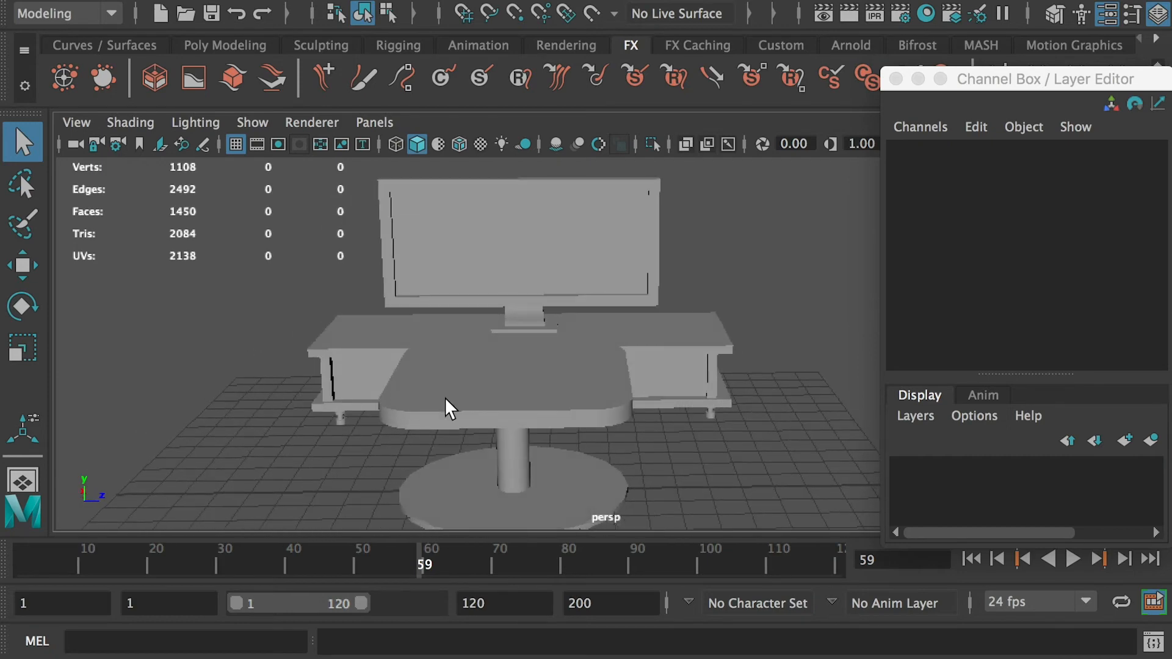
mouse_move(444, 397)
left_mouse_down("alt")
mouse_move(437, 440)
mouse_move(452, 385)
left_mouse_up("alt")
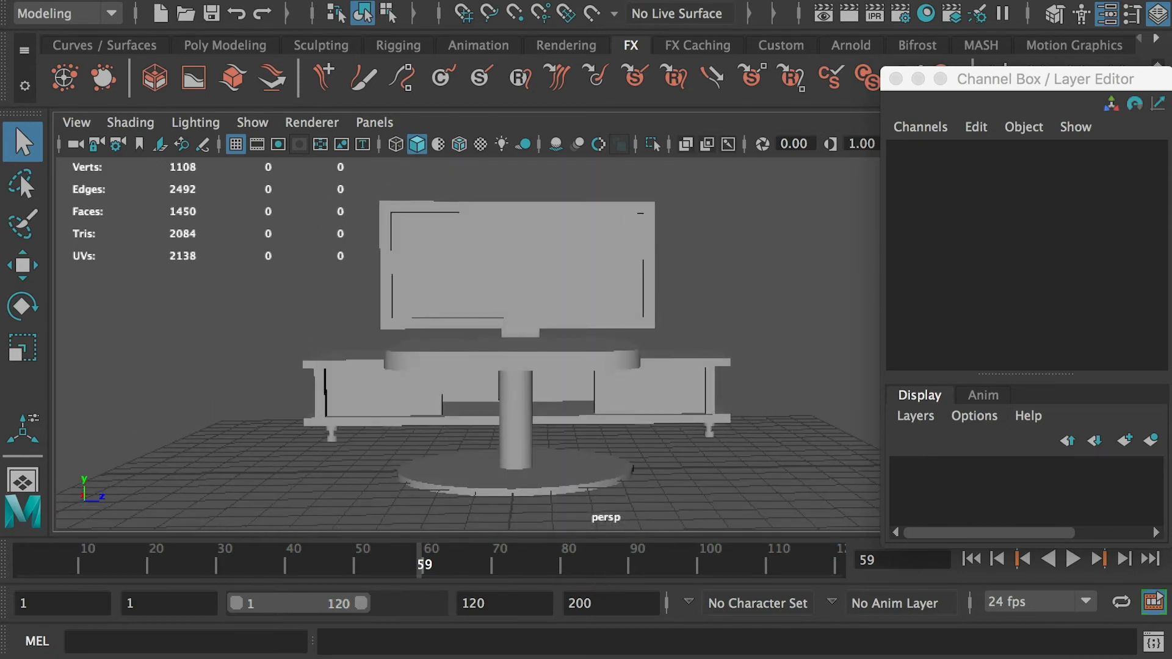
- Browse the students' submission folders, then orbit around the open scene to inspect the table and stand
key("super+Tab")
left_click(399, 391)
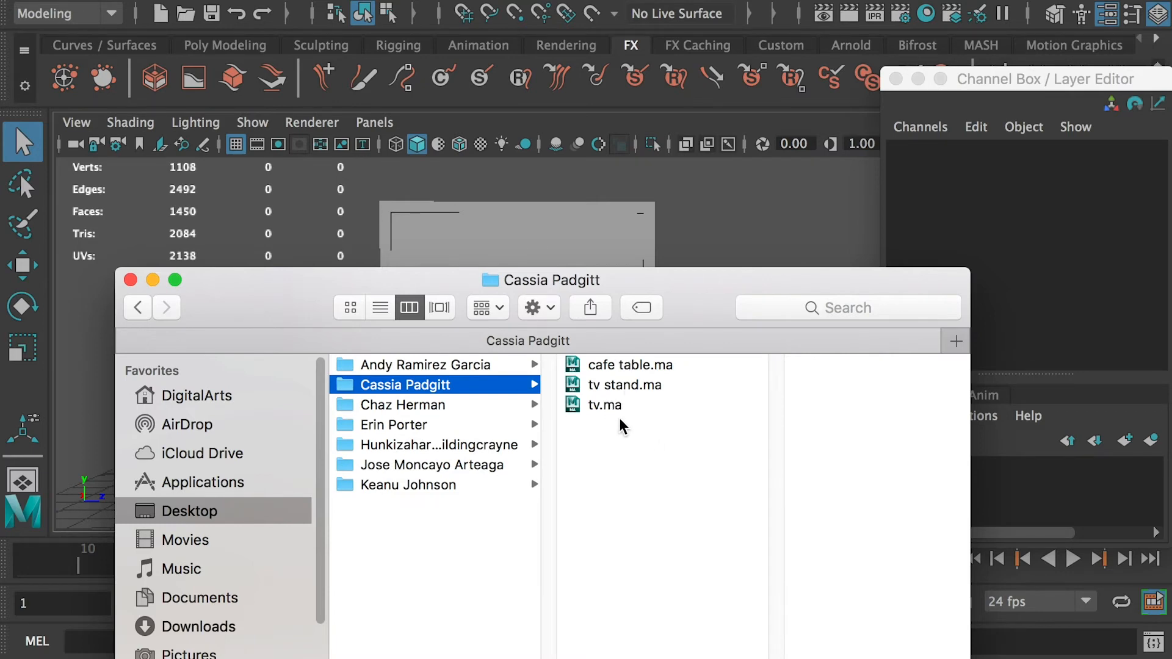
left_click(520, 369)
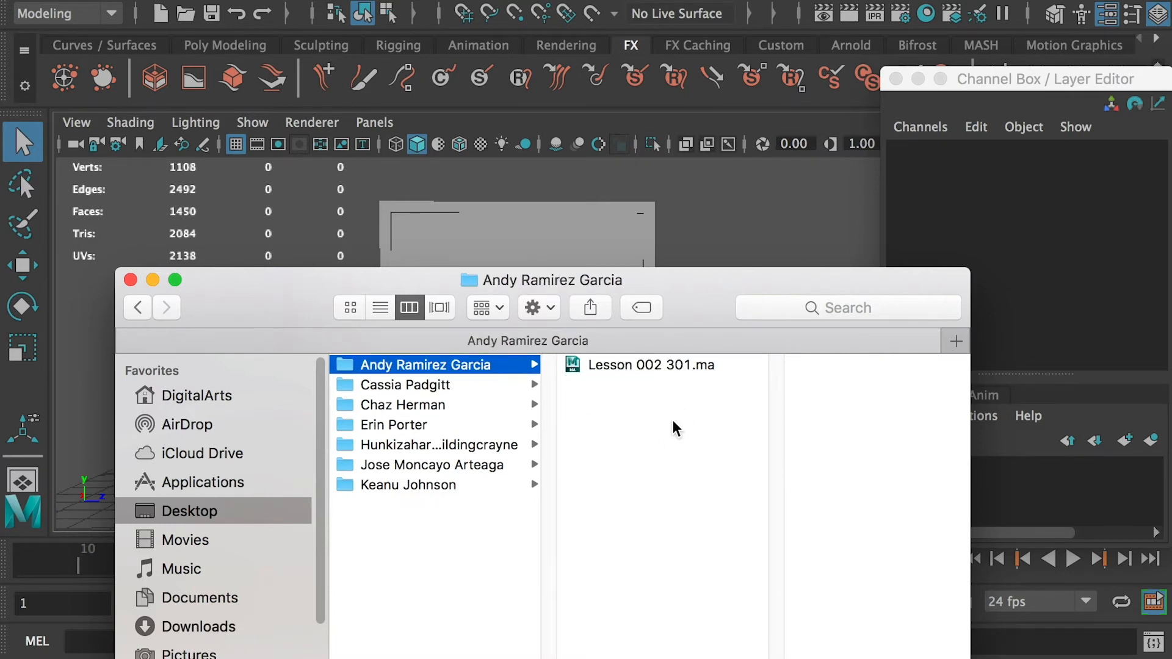
key("super+Tab")
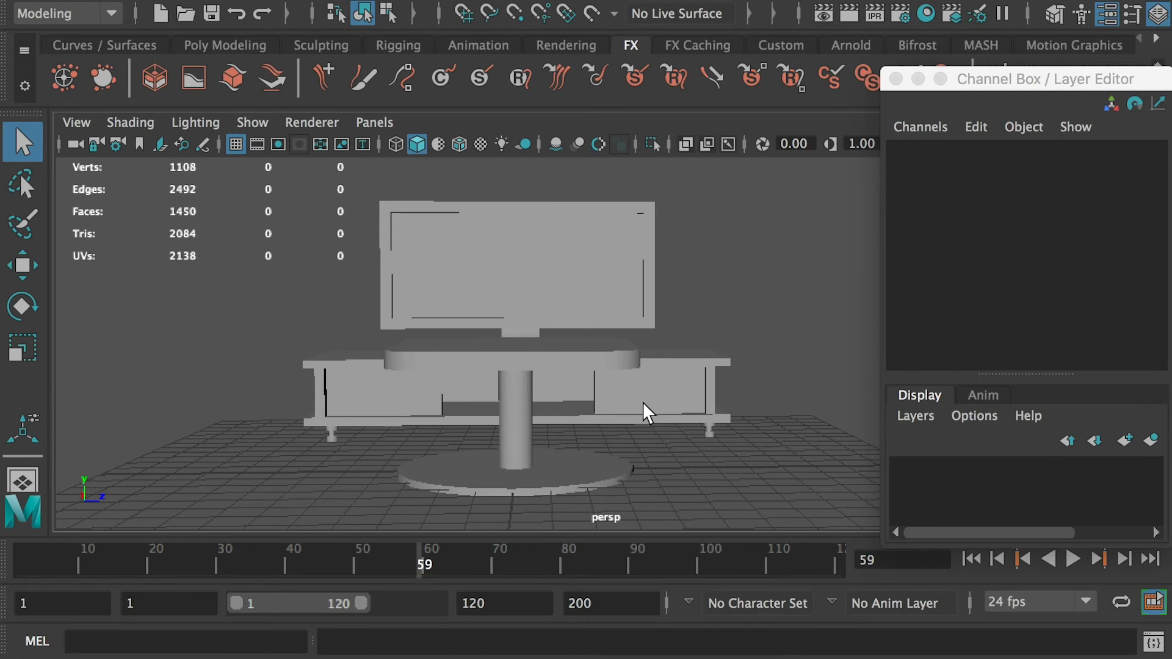
left_click_drag(642, 403, 711, 403, "alt")
left_click_drag(581, 366, 480, 360, "alt")
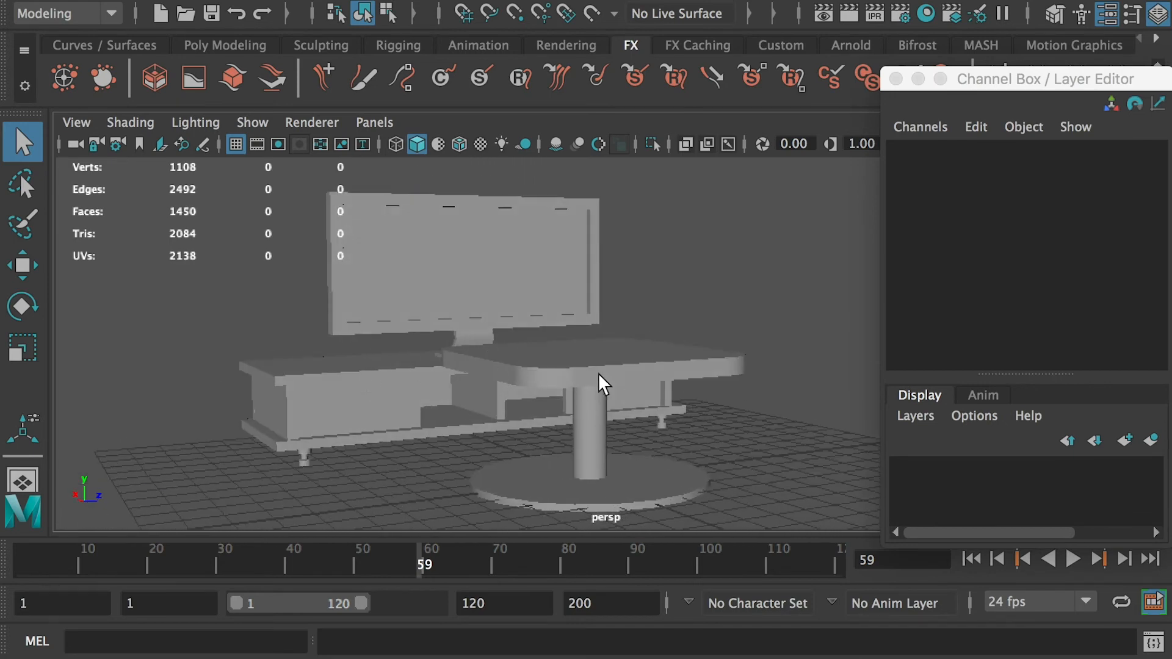
left_click_drag(598, 372, 593, 460, "alt")
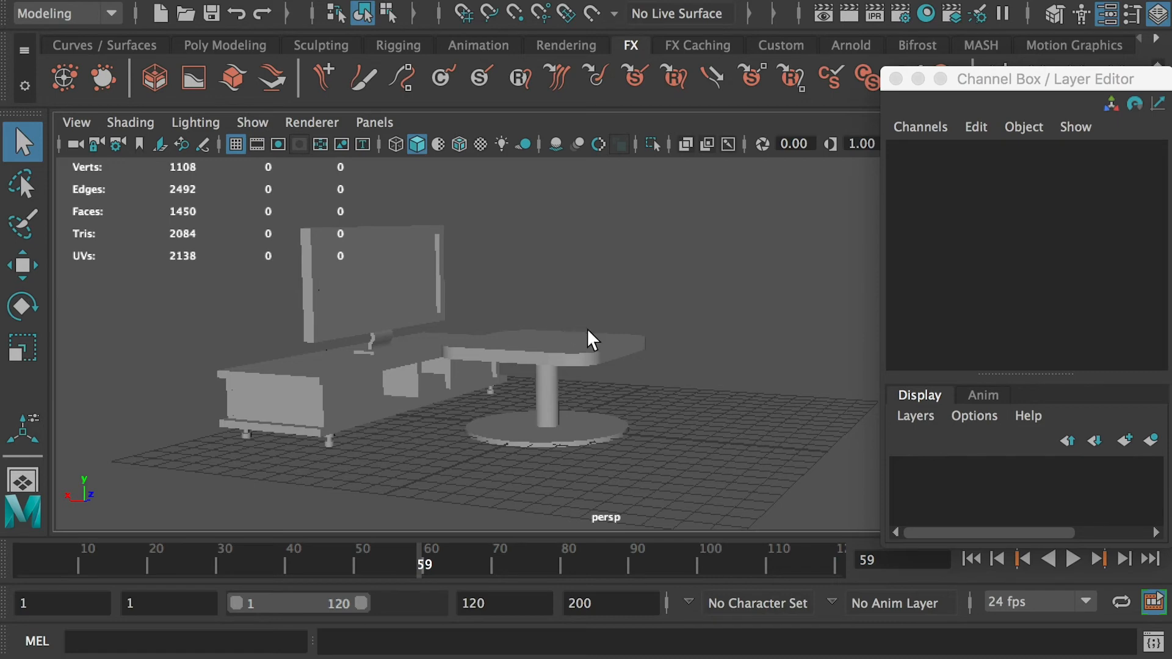
left_click_drag(587, 330, 505, 388, "alt")
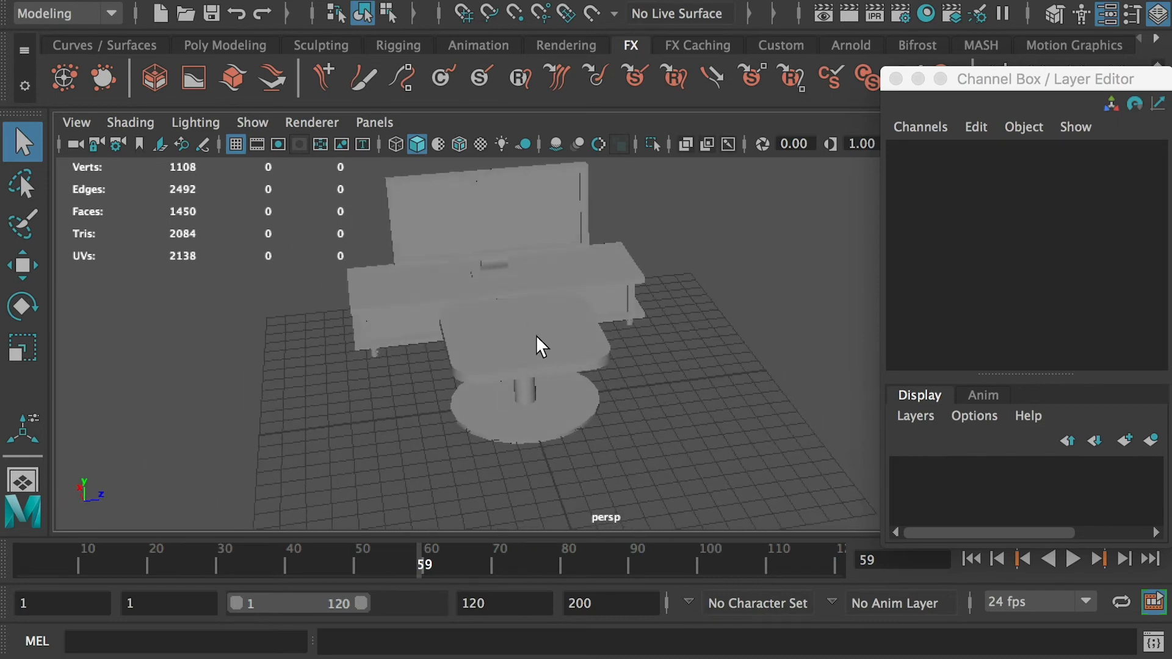
left_click_drag(495, 349, 593, 337, "alt")
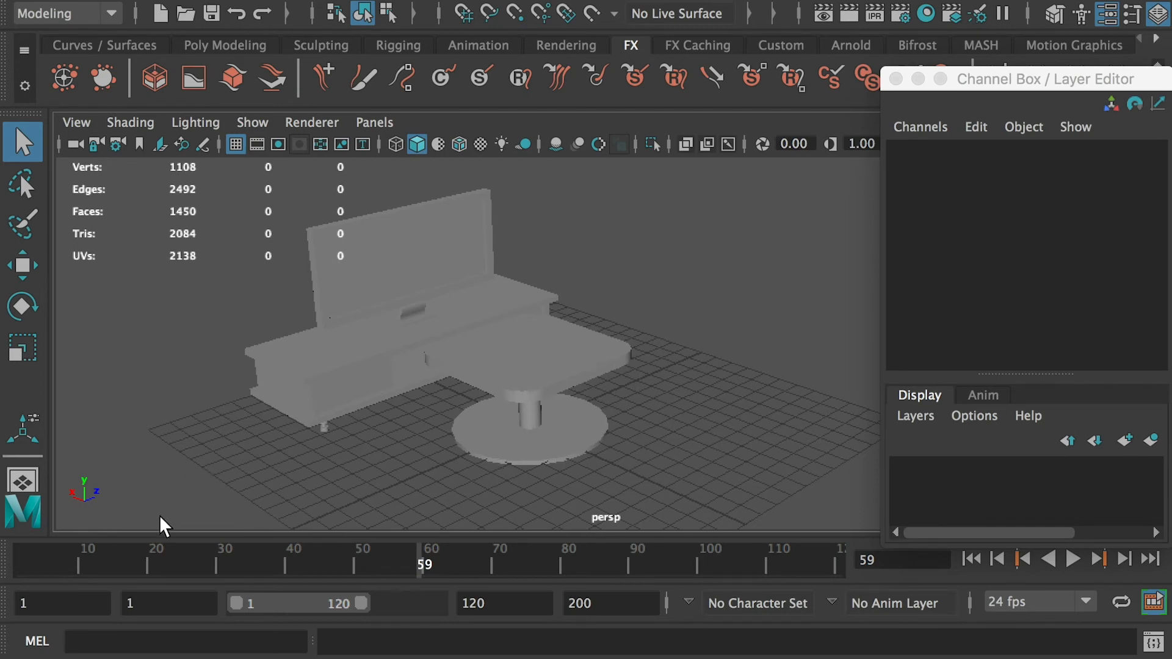
left_click_drag(649, 358, 754, 317, "alt")
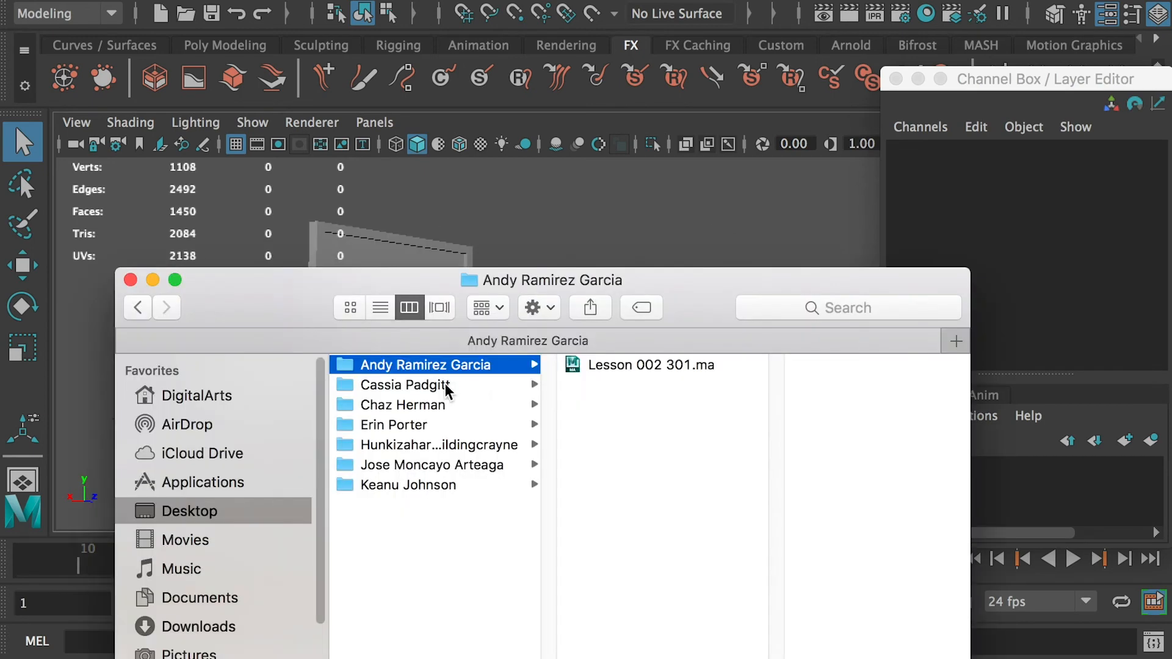
- Open a student's submitted file from the submissions folder, select the vase and frame it
left_click(505, 386)
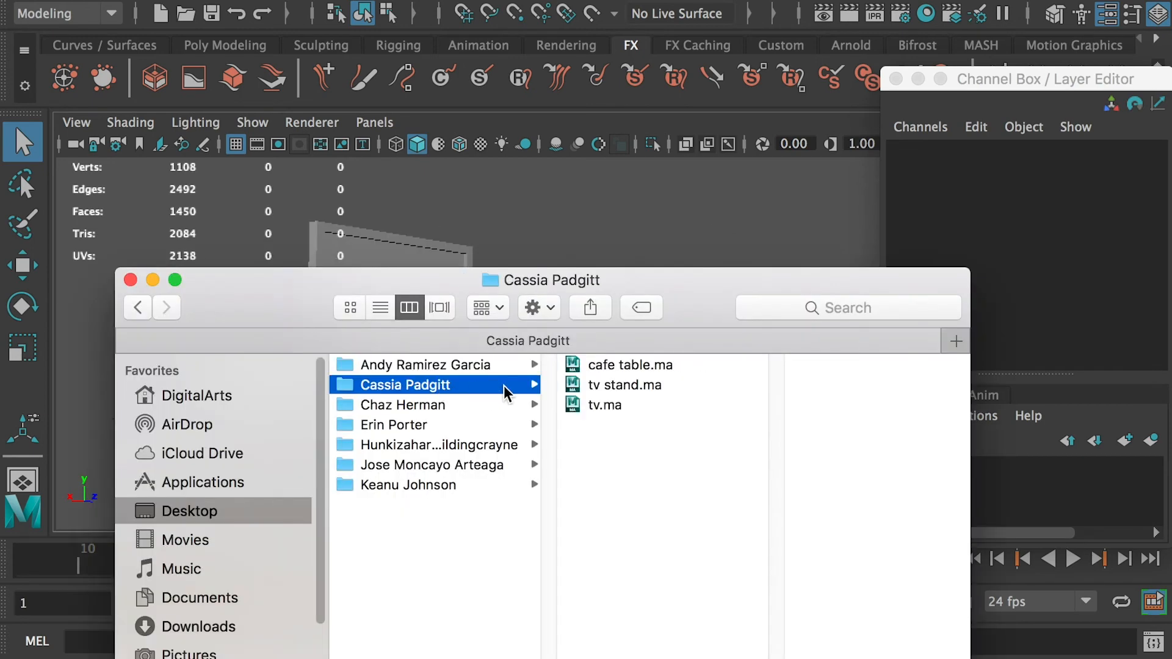
double_click(640, 366)
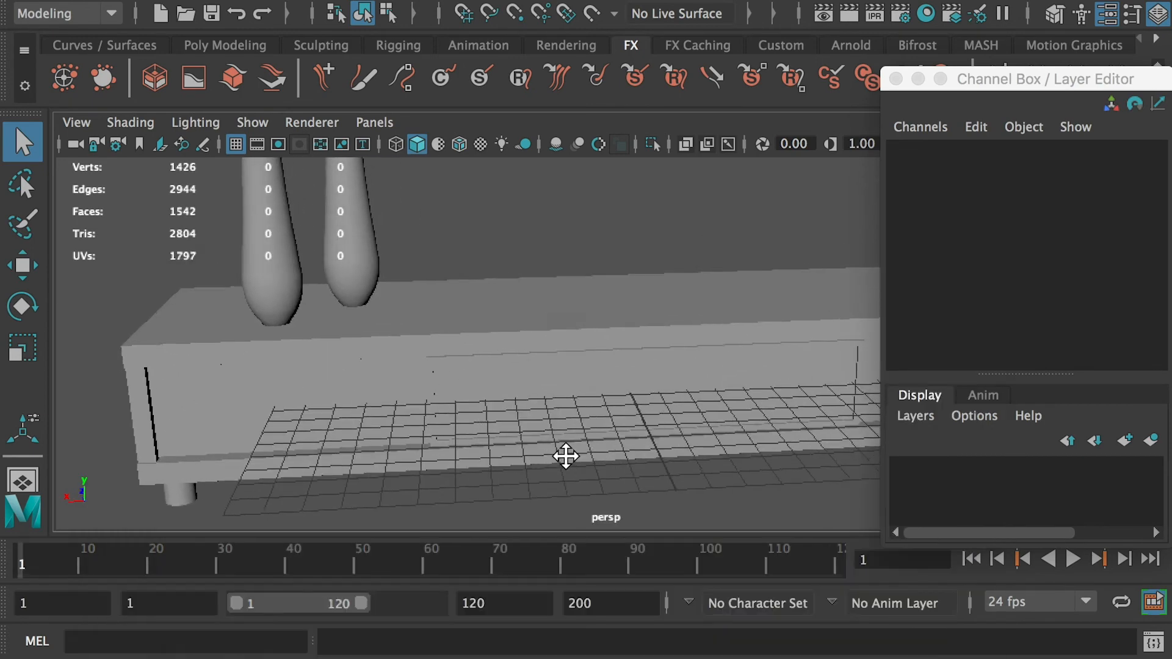
left_click_drag(566, 455, 610, 421, "alt")
left_click_drag(386, 335, 386, 335, "alt")
left_click(386, 335)
right_click_drag(351, 287, 497, 363, "alt")
middle_click_drag(497, 364, 569, 337, "alt")
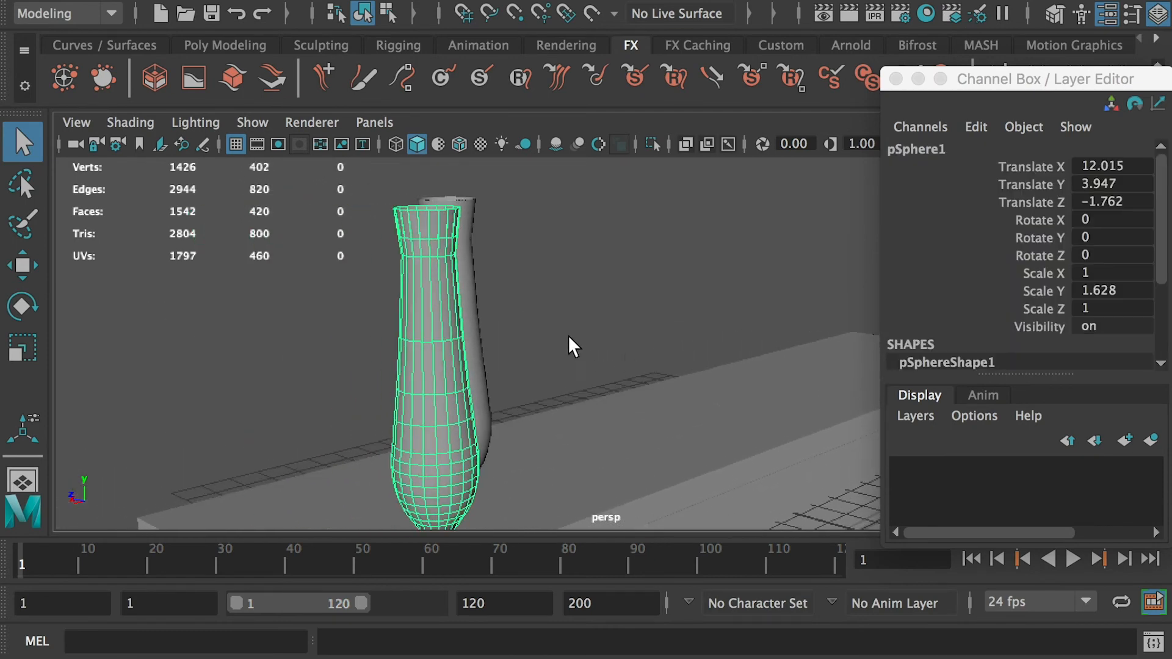
left_click_drag(573, 347, 547, 368, "alt")
key("f")
right_click_drag(590, 263, 621, 318, "alt")
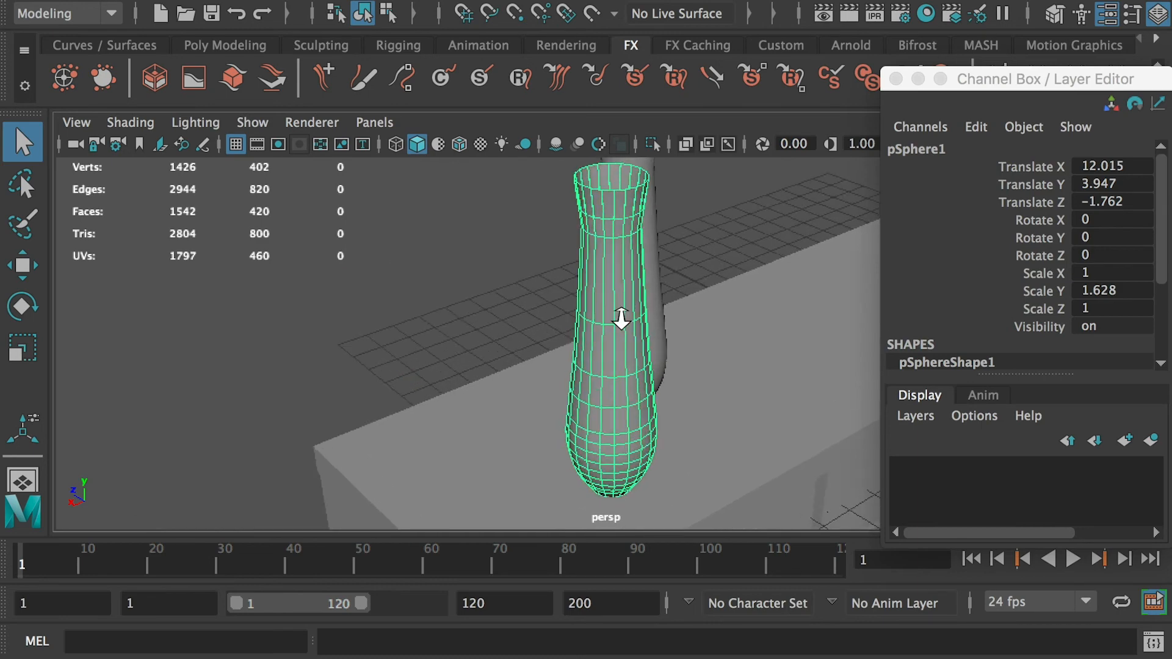
- Orbit around the vase and stand to inspect the model from several angles
left_click_drag(621, 318, 659, 332, "alt")
middle_click_drag(659, 332, 364, 266, "alt")
left_click_drag(364, 267, 525, 250, "alt")
right_click_drag(616, 305, 519, 274, "alt")
middle_click_drag(519, 275, 396, 324, "alt")
right_click_drag(549, 346, 470, 323, "alt")
left_click_drag(470, 324, 449, 349, "alt")
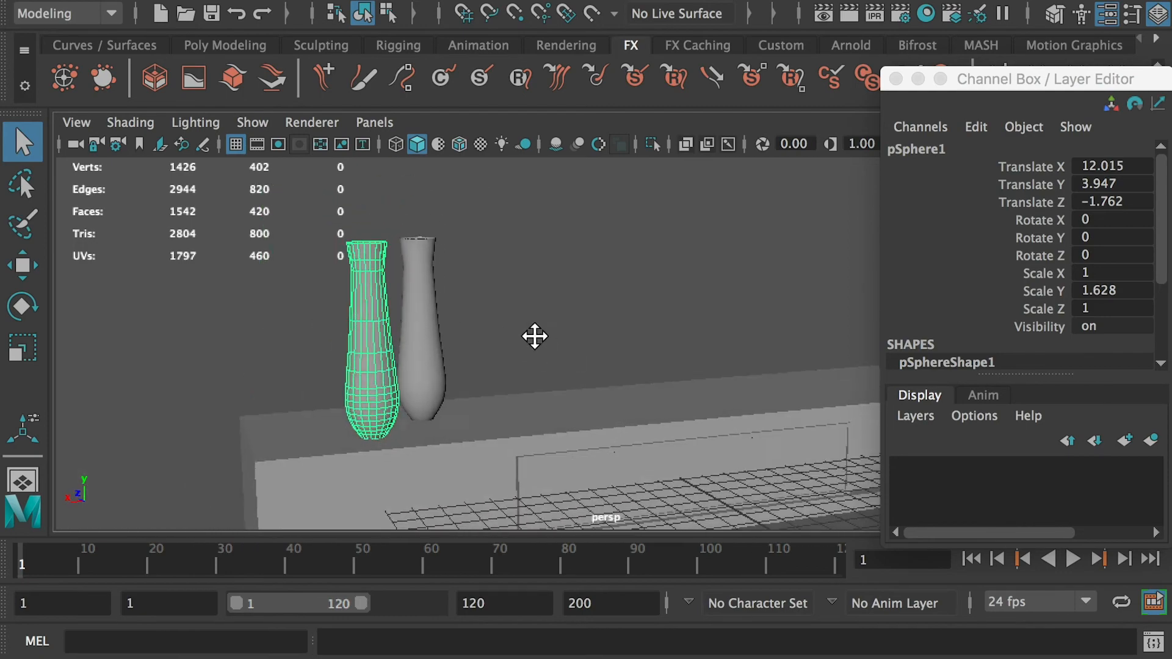
middle_click_drag(535, 337, 439, 290, "alt")
left_click_drag(319, 297, 314, 315, "alt")
left_click_drag(437, 346, 477, 328, "alt")
middle_click_drag(579, 346, 506, 336, "alt")
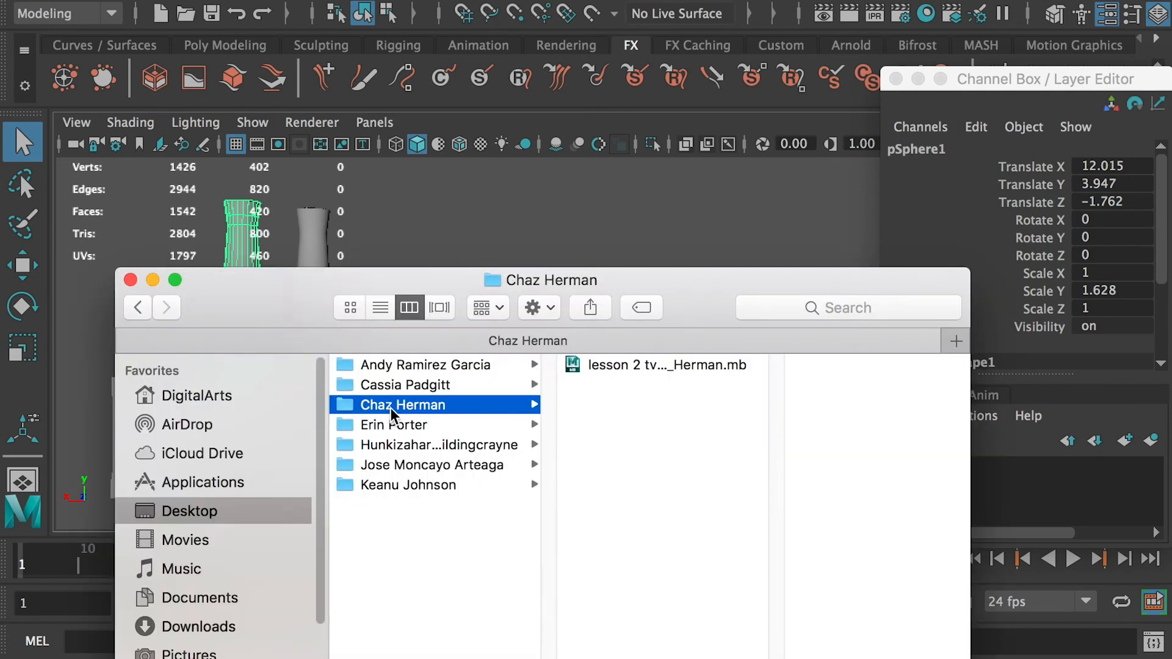
- Open the next student's lesson 2 TV stand file without saving the current scene
double_click(637, 367)
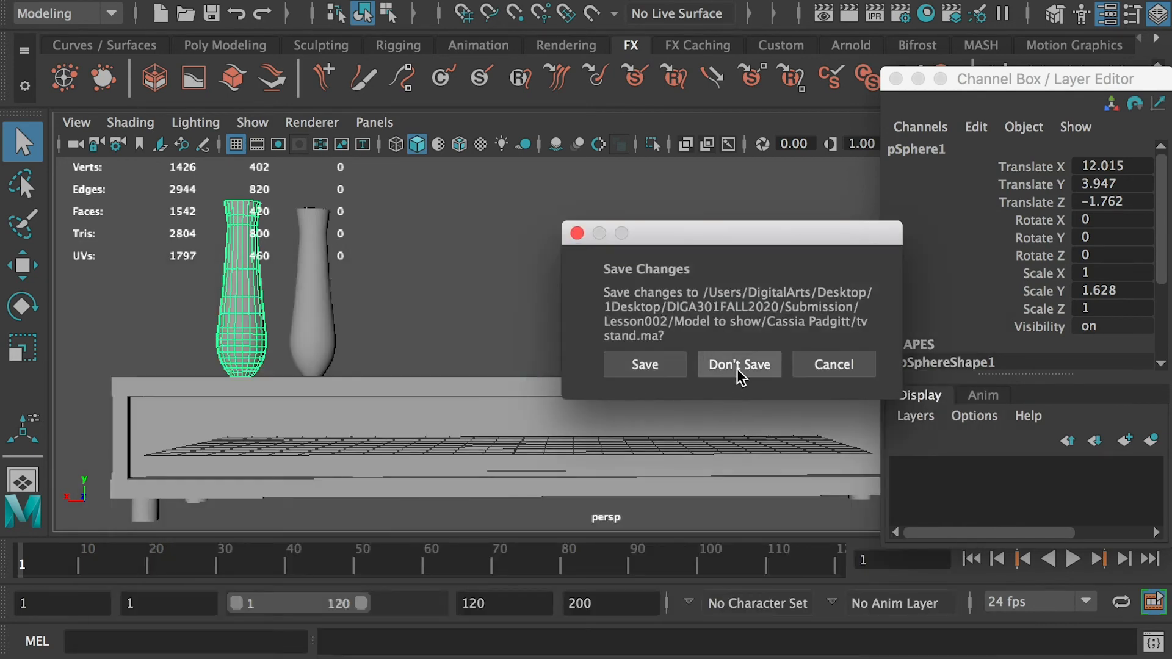
left_click(738, 365)
left_click_drag(348, 375, 551, 277, "alt")
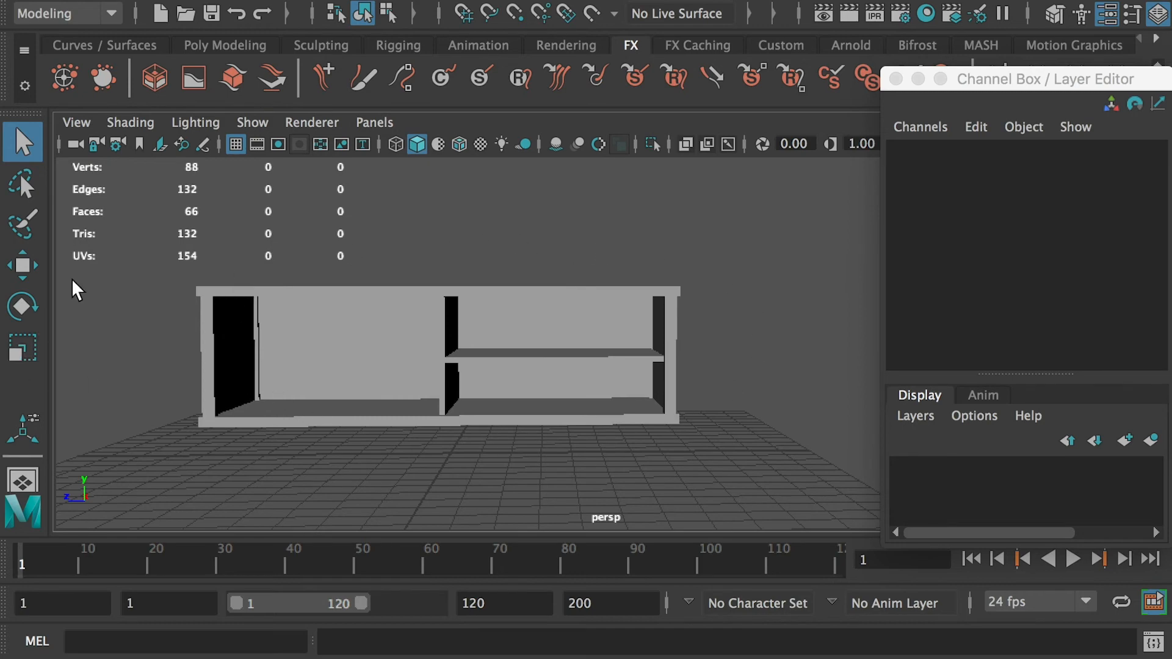
- Open another student's TV stand file, discarding changes to the current scene
key("super+o")
left_click(411, 424)
double_click(643, 363)
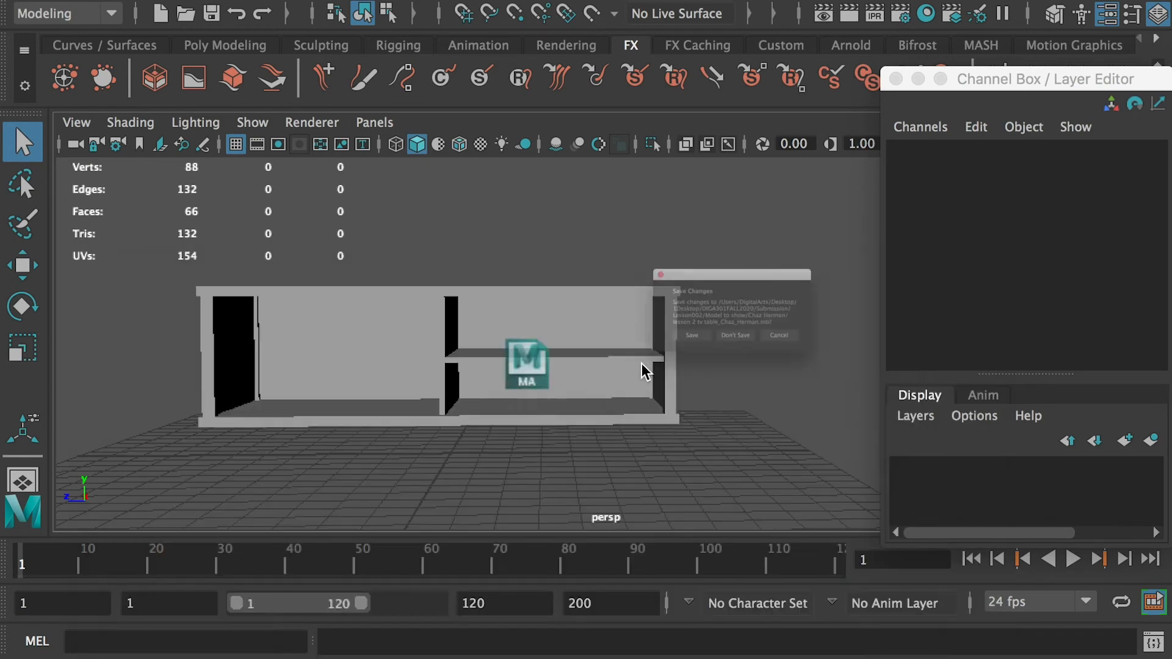
left_click(738, 365)
- Select all the stand's objects and turn on wireframe on shaded to inspect its geometry
key("space")
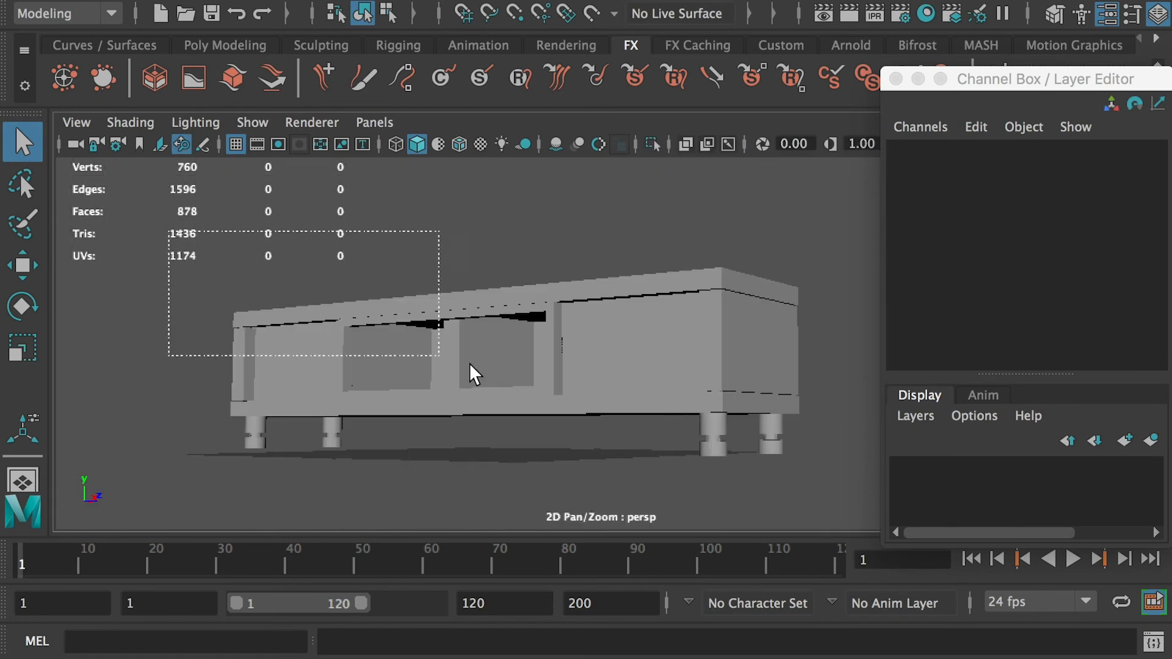
left_click_drag(470, 365, 841, 512)
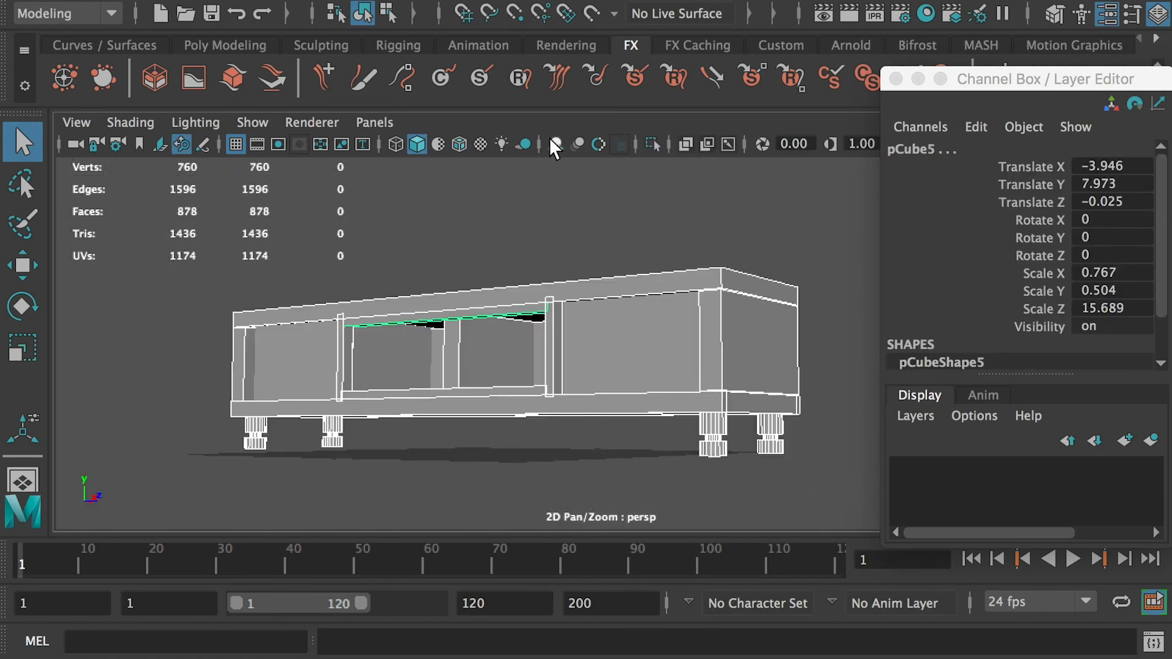
left_click(554, 144)
left_click(562, 229)
left_click_drag(560, 231, 574, 190, "alt")
scroll(495, 240, "up", 5)
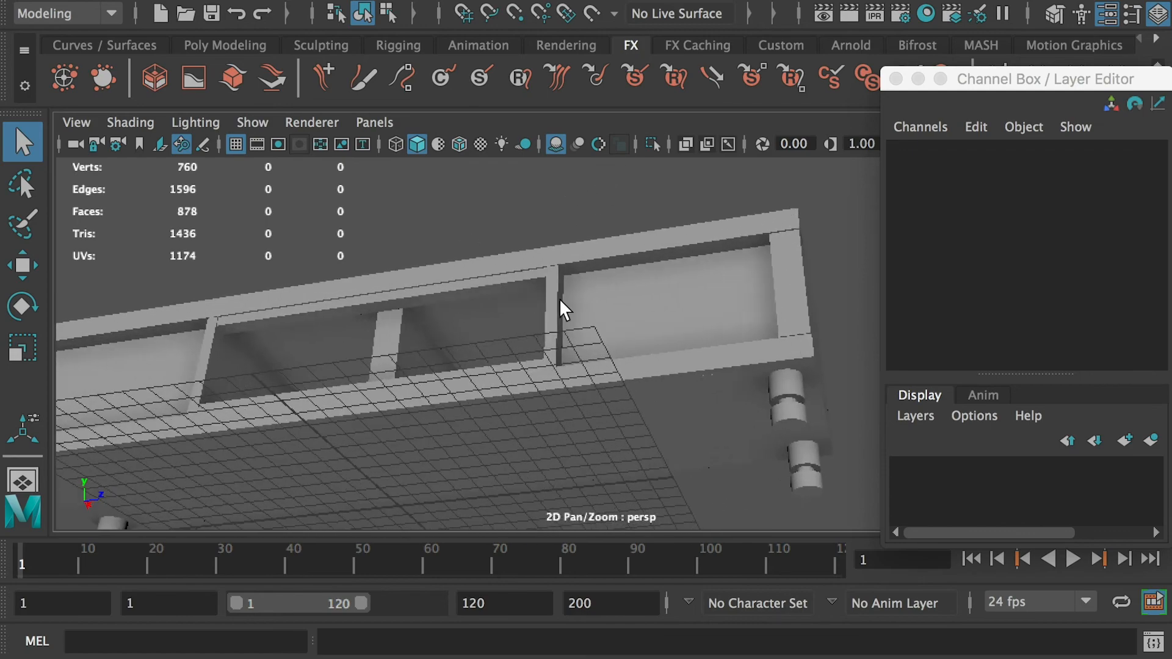
- Select a divider panel and orbit to inspect the stand's interior
left_click(557, 295)
left_click_drag(557, 296, 708, 299, "alt")
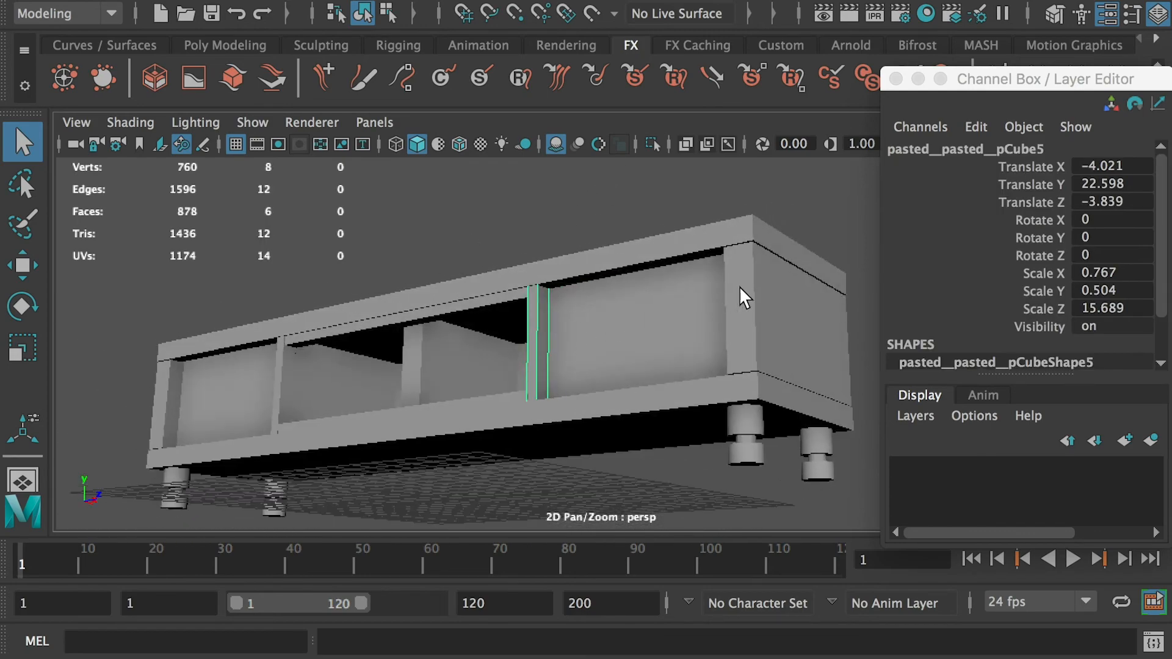
left_click(746, 302)
left_click_drag(451, 379, 790, 405, "alt")
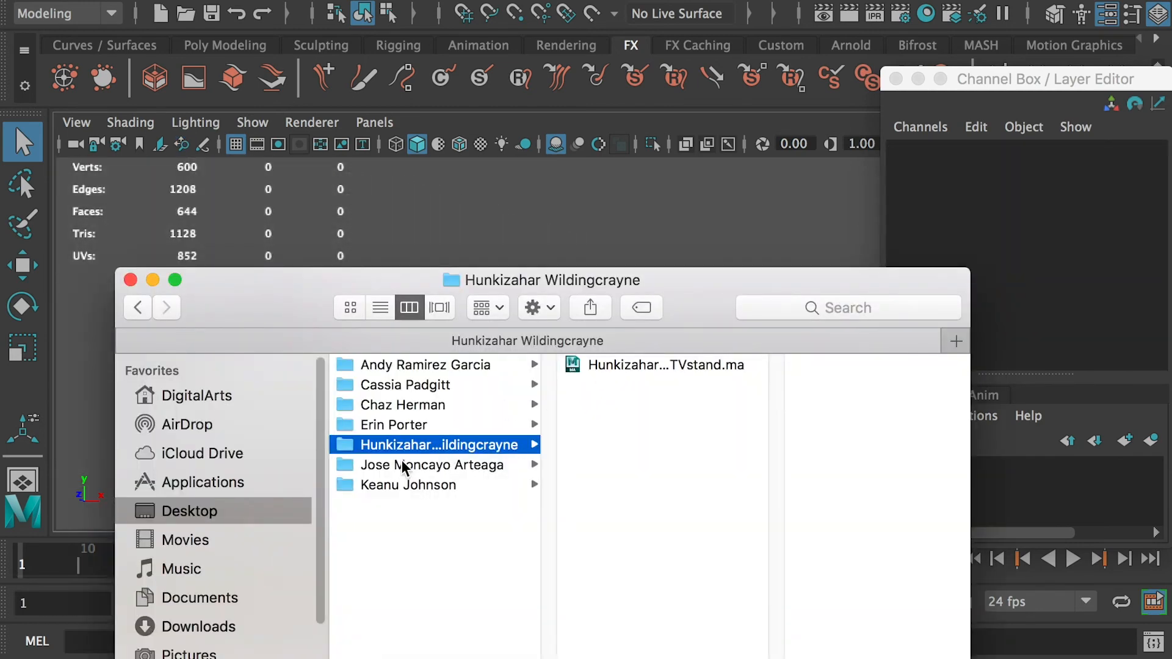
- Open the next student's TV stand file without saving and inspect its geometry in wireframe on shaded
double_click(624, 366)
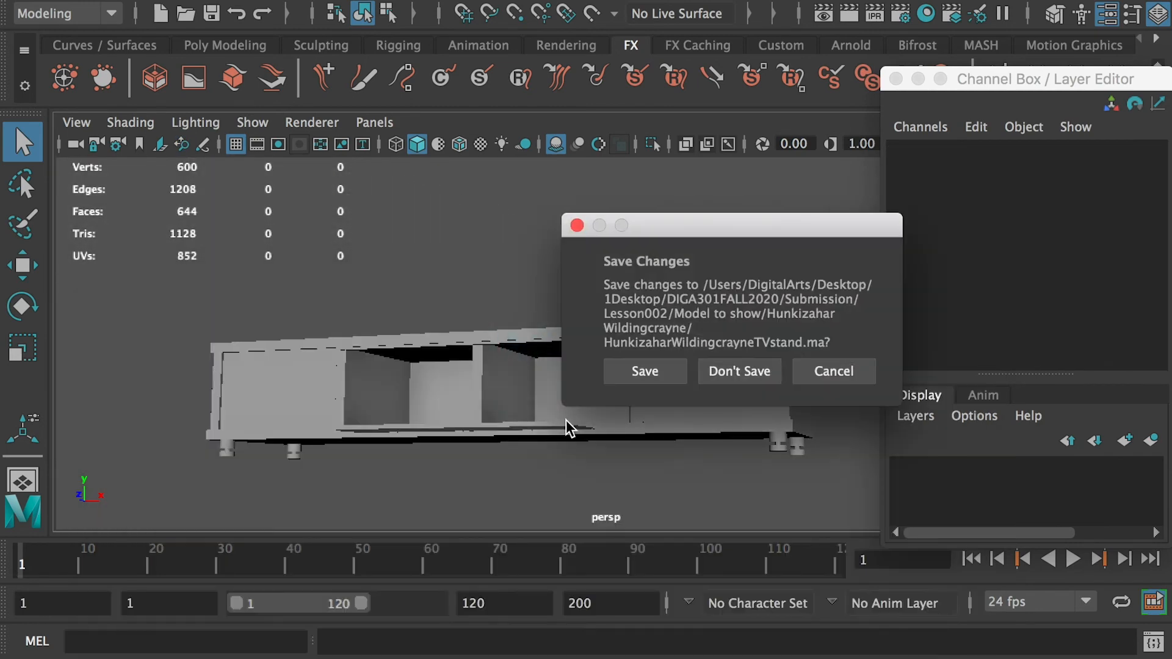
left_click(739, 374)
left_click_drag(130, 285, 873, 513)
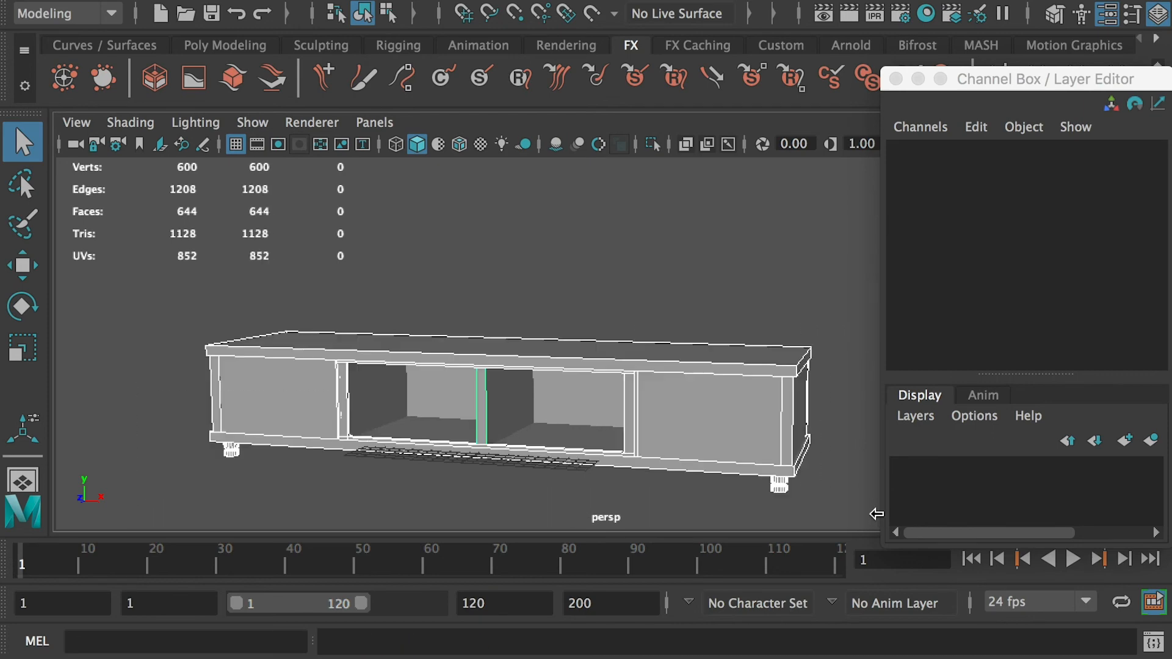
left_click(554, 144)
left_click_drag(629, 255, 600, 198, "alt")
left_click_drag(554, 233, 557, 262, "alt")
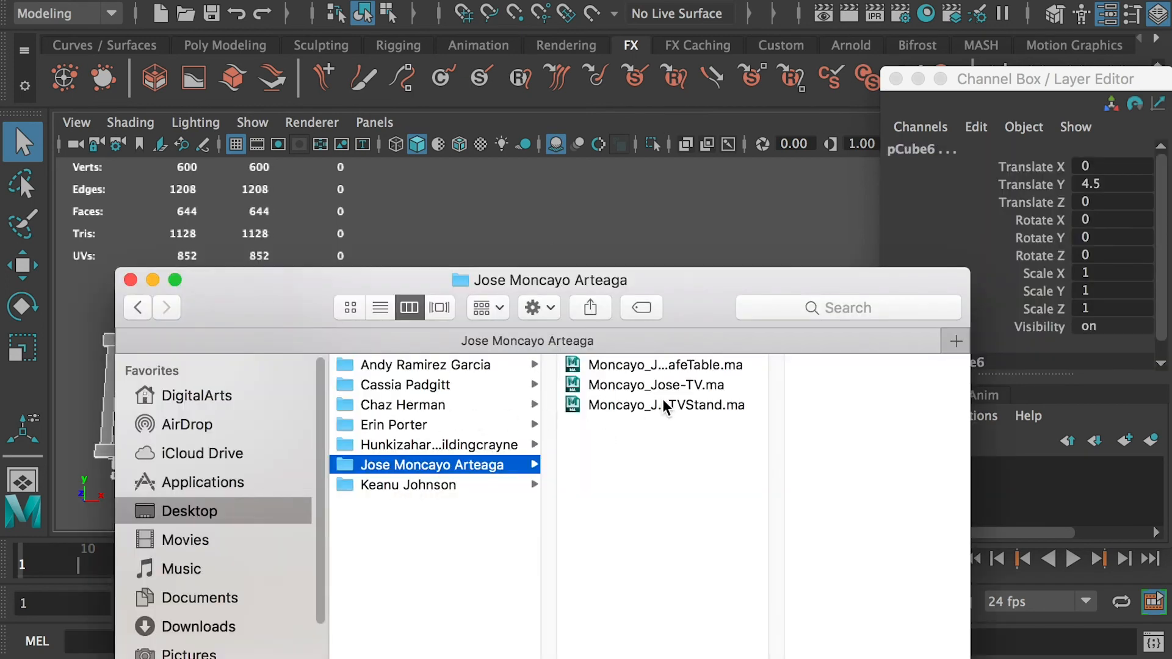
- Open the next student's TV file without saving and orbit to inspect the monitor and its base
left_click(665, 365)
double_click(627, 383)
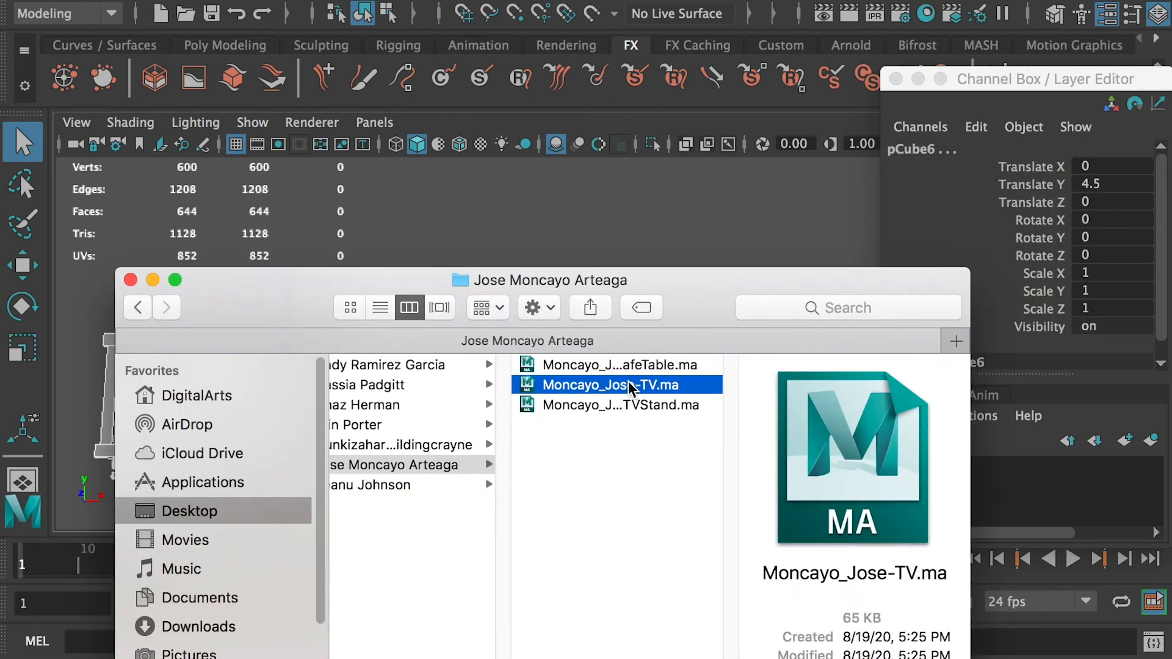
left_click(740, 371)
right_click_drag(698, 387, 583, 379, "alt")
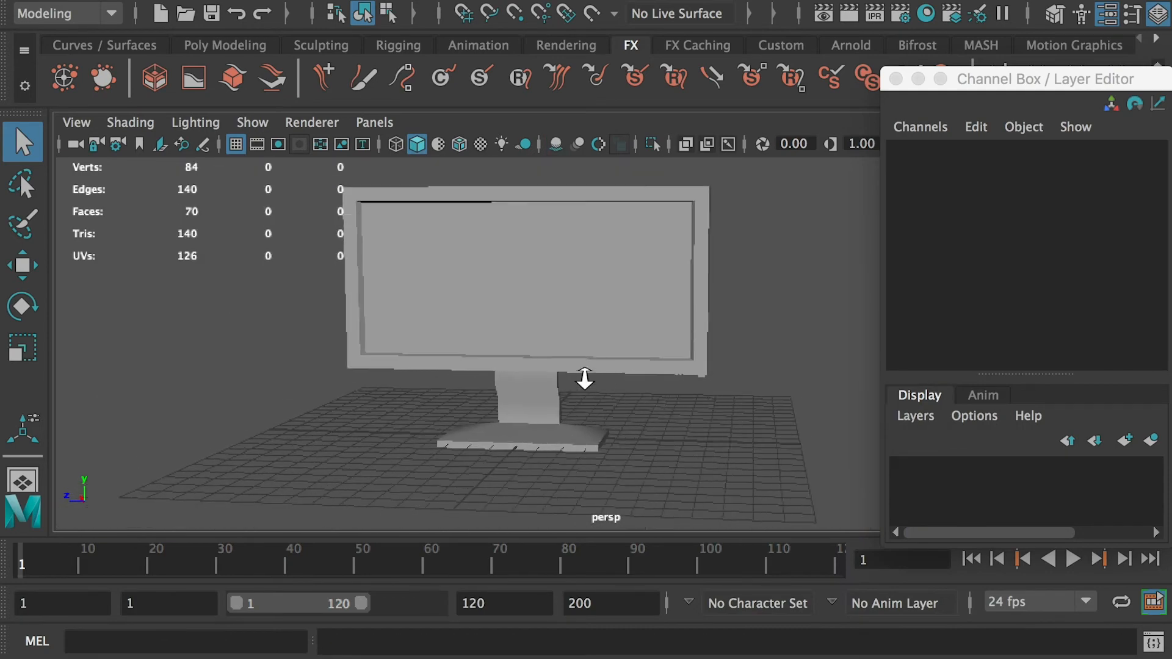
left_click_drag(583, 379, 376, 343, "alt")
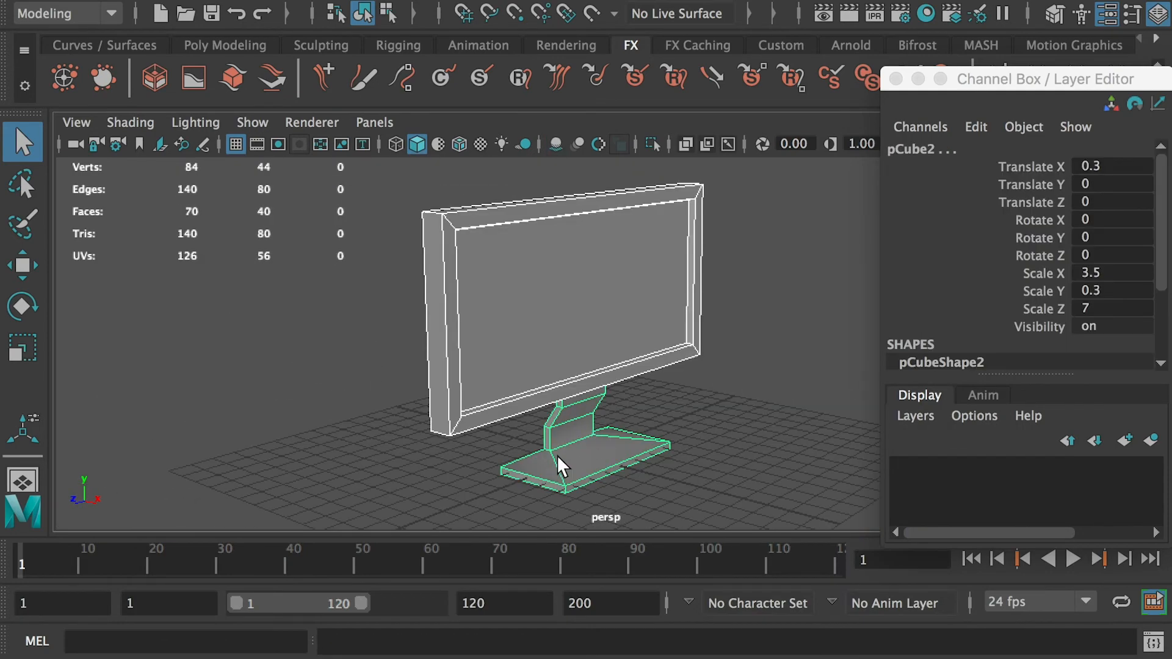
- Orbit around the monitor to inspect its back and the base
left_click_drag(547, 449, 738, 269, "alt")
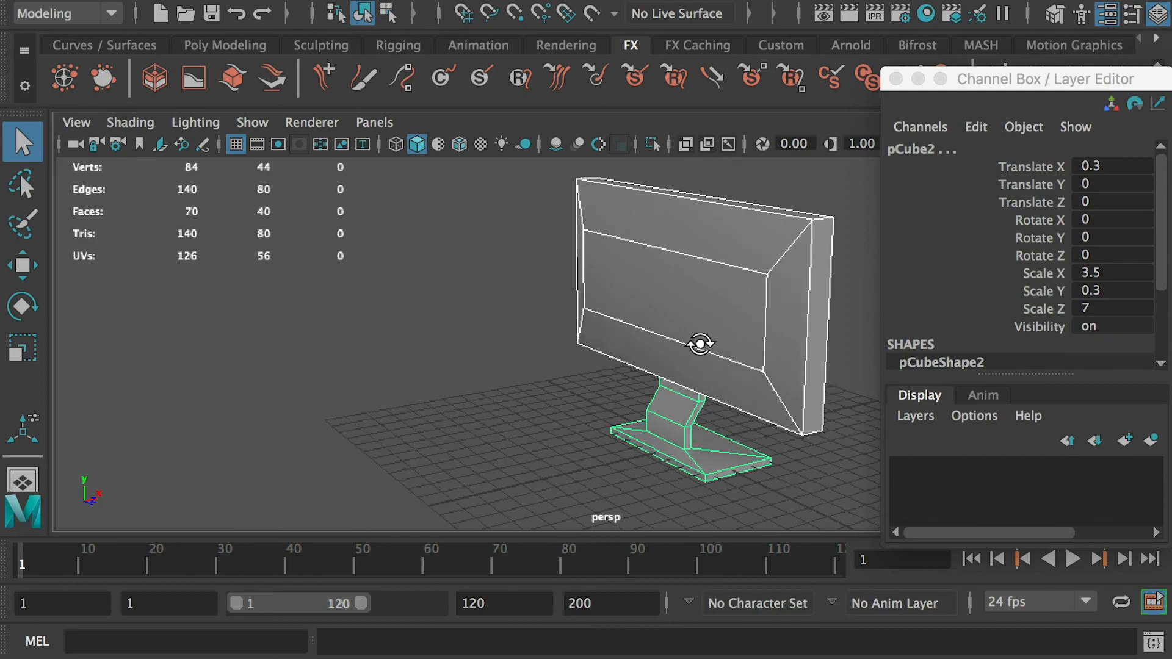
left_click_drag(701, 342, 890, 331, "alt")
mouse_move(662, 379)
left_mouse_down("alt")
mouse_move(450, 400)
mouse_move(657, 382)
left_mouse_up("alt")
- Open the same student's TV stand .ma file without saving the current scene
key("super+o")
double_click(639, 409)
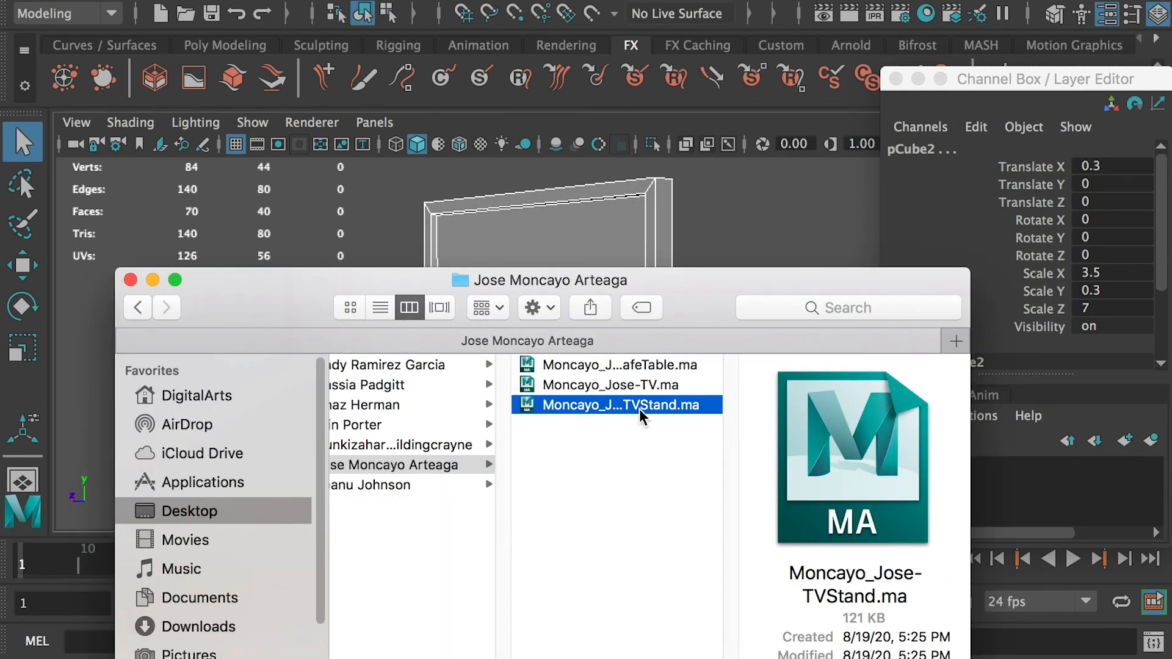
left_click(737, 364)
left_click(746, 422)
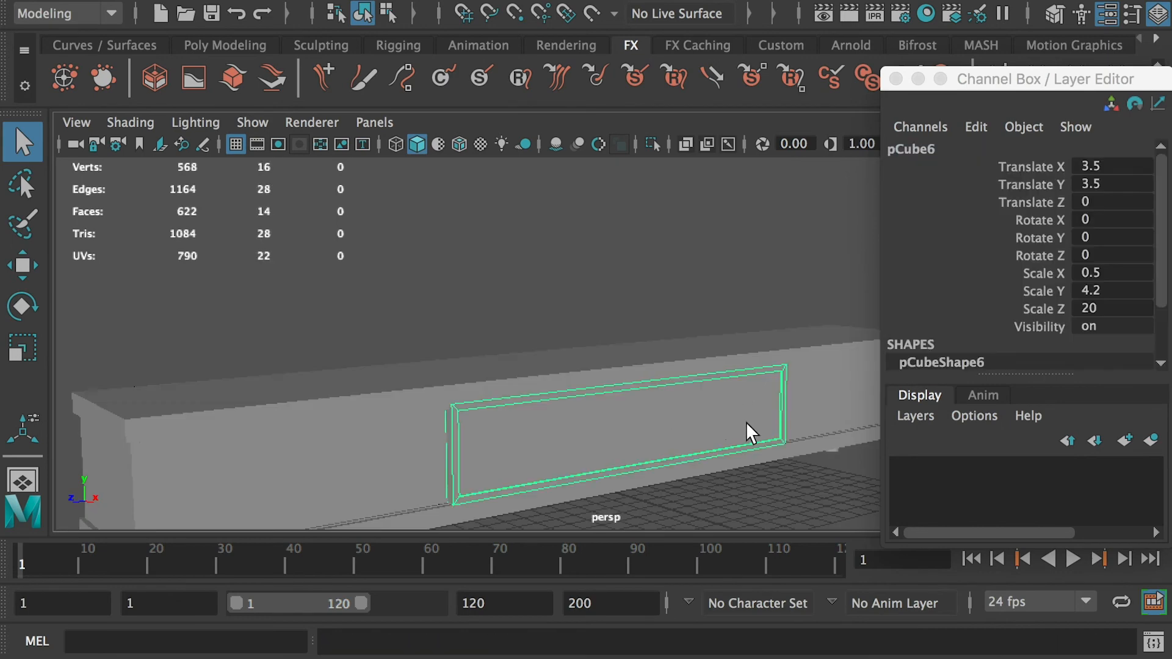
- Select all of the stand's objects, toggle wireframe on shaded, and orbit to inspect the stand
left_click_drag(746, 422, 331, 281, "alt")
left_click_drag(204, 216, 1117, 505)
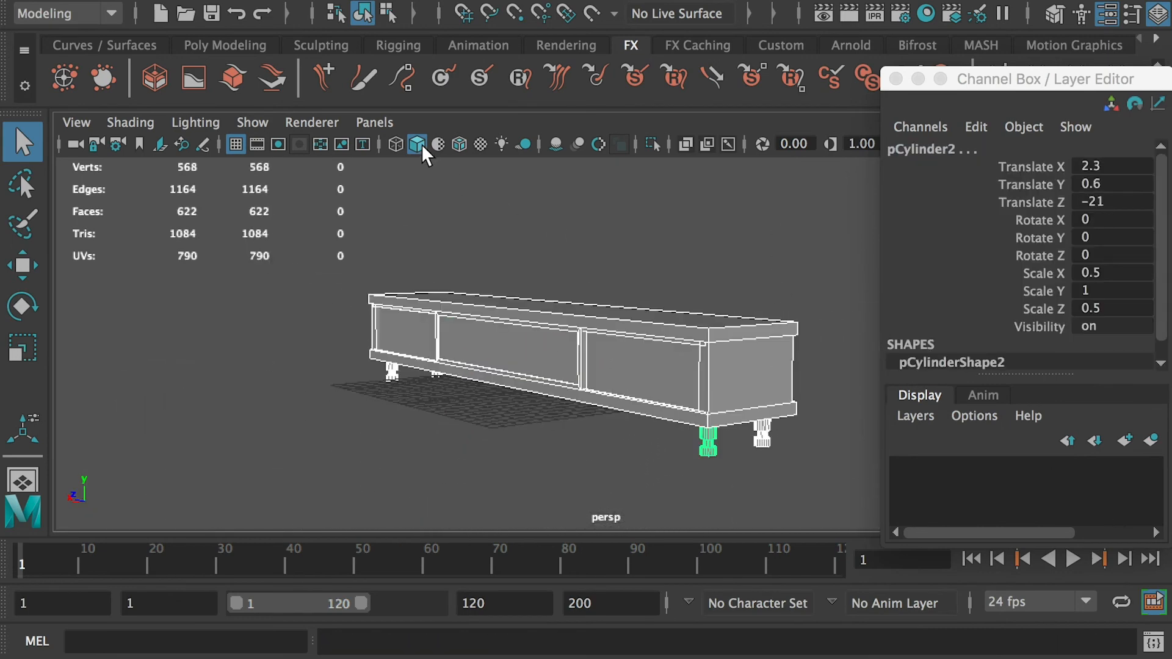
left_click(557, 145)
left_click_drag(543, 275, 412, 297, "alt")
left_click(459, 262)
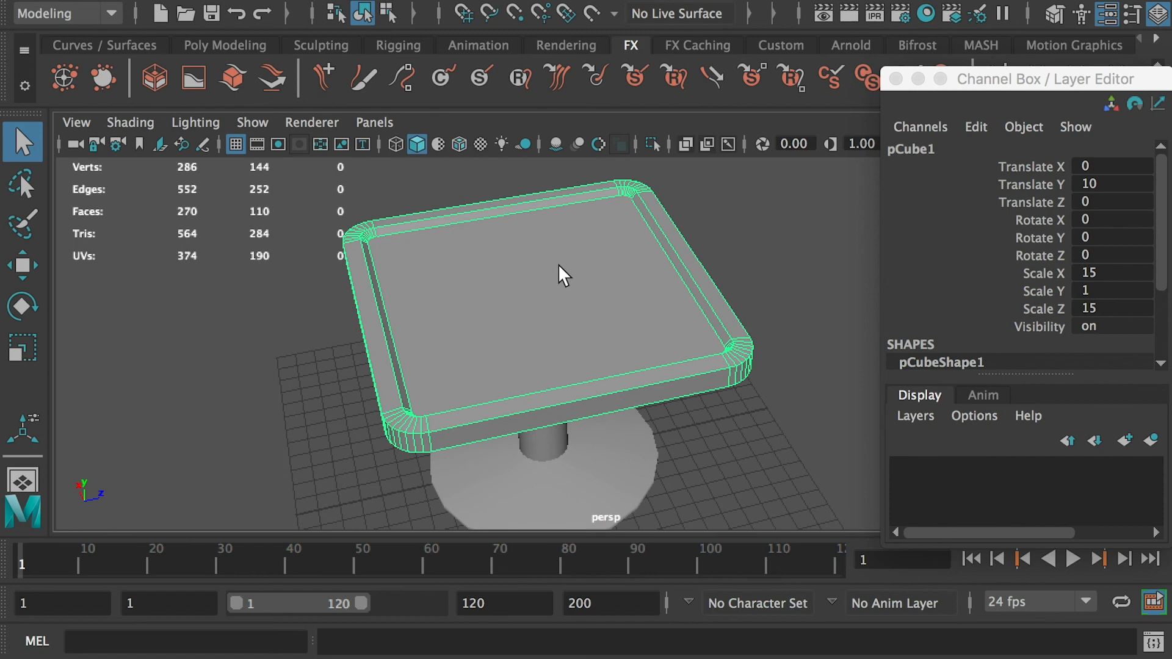
- Select the cafe table top and orbit and frame it to inspect its rounded corner geometry
right_click_drag(560, 272, 655, 350, "alt")
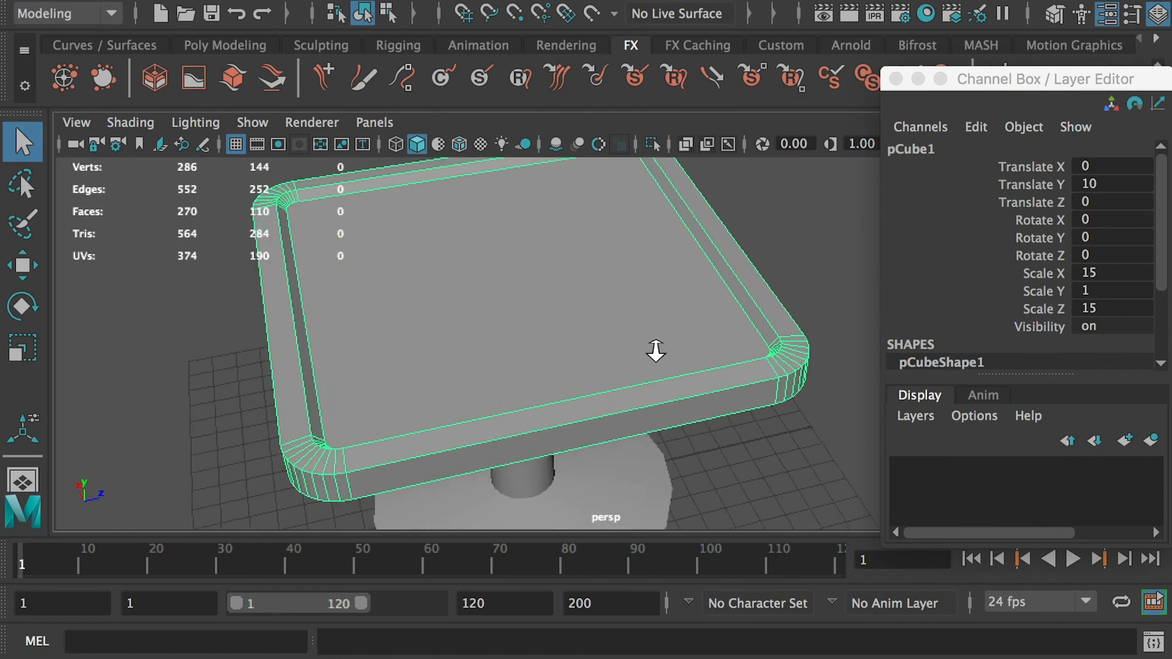
left_click_drag(656, 349, 451, 271, "alt")
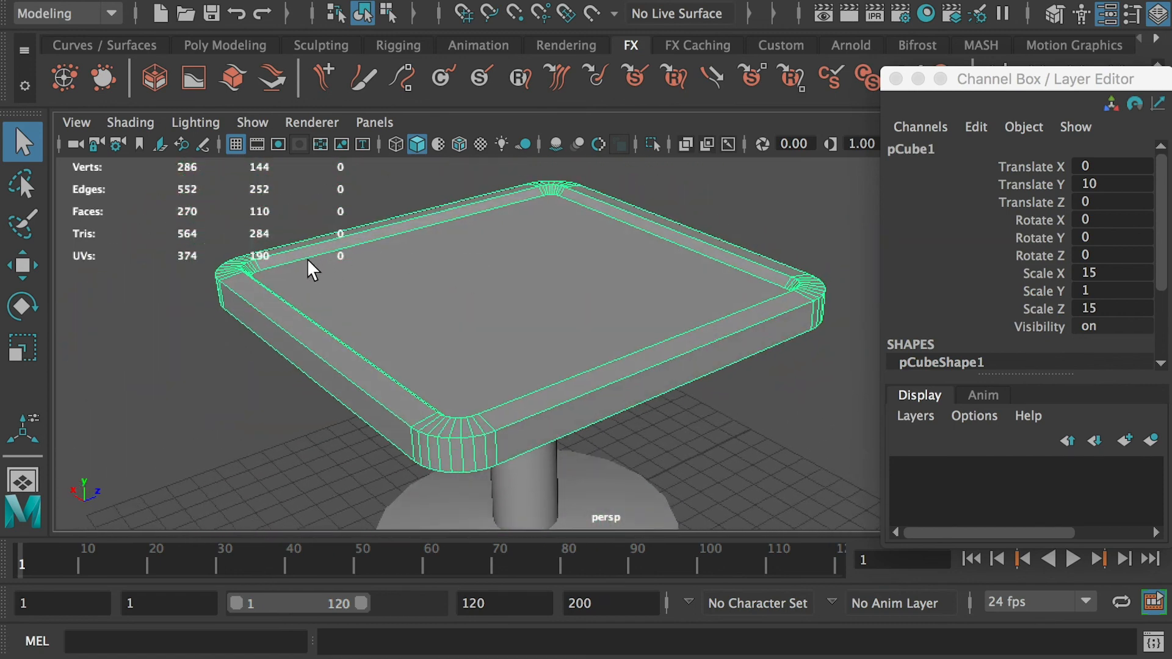
right_click_drag(308, 259, 336, 278, "alt")
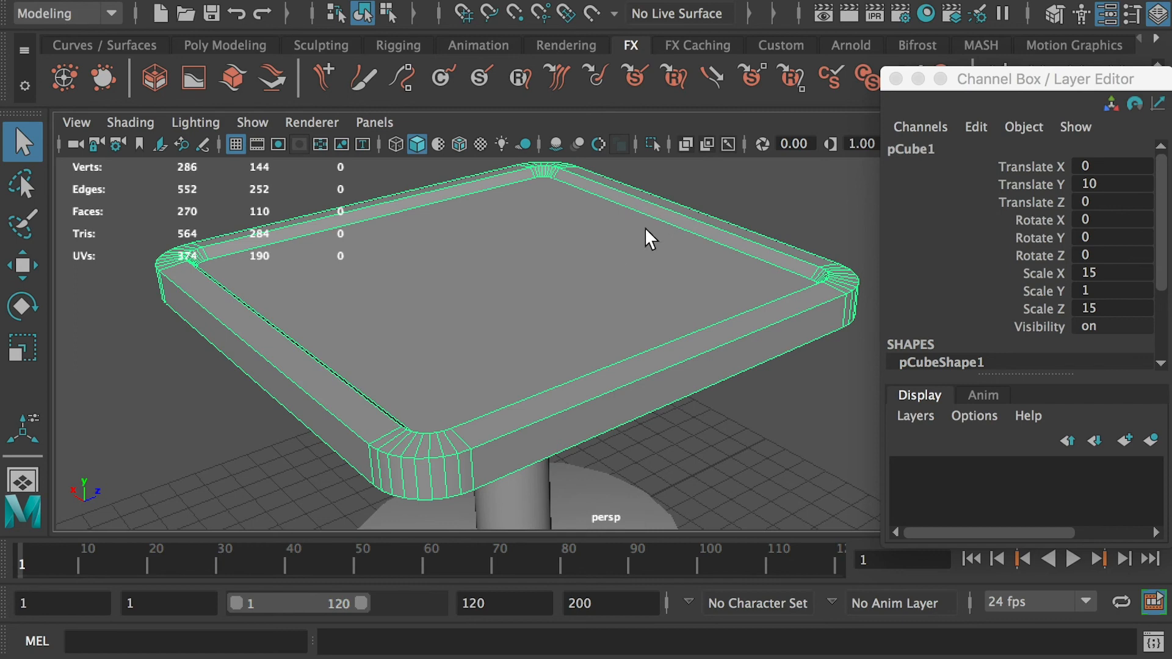
right_click_drag(645, 229, 728, 261, "alt")
key("f")
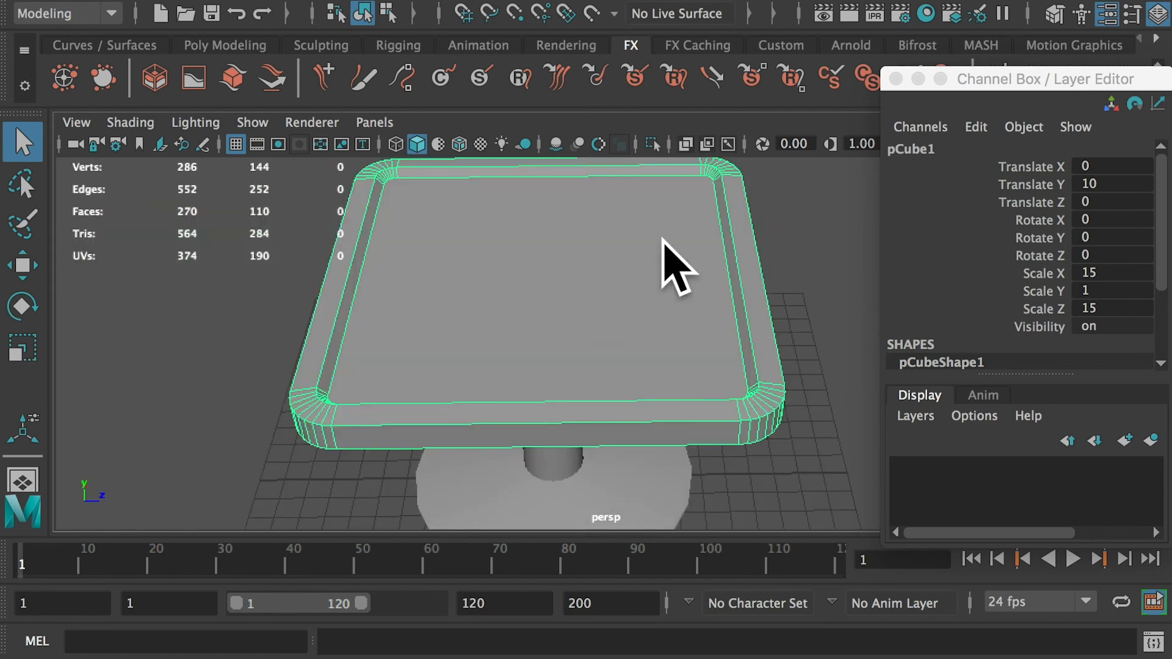
- Open the next student's A2 - TV Station.ma file without saving and orbit the scene
key("super+o")
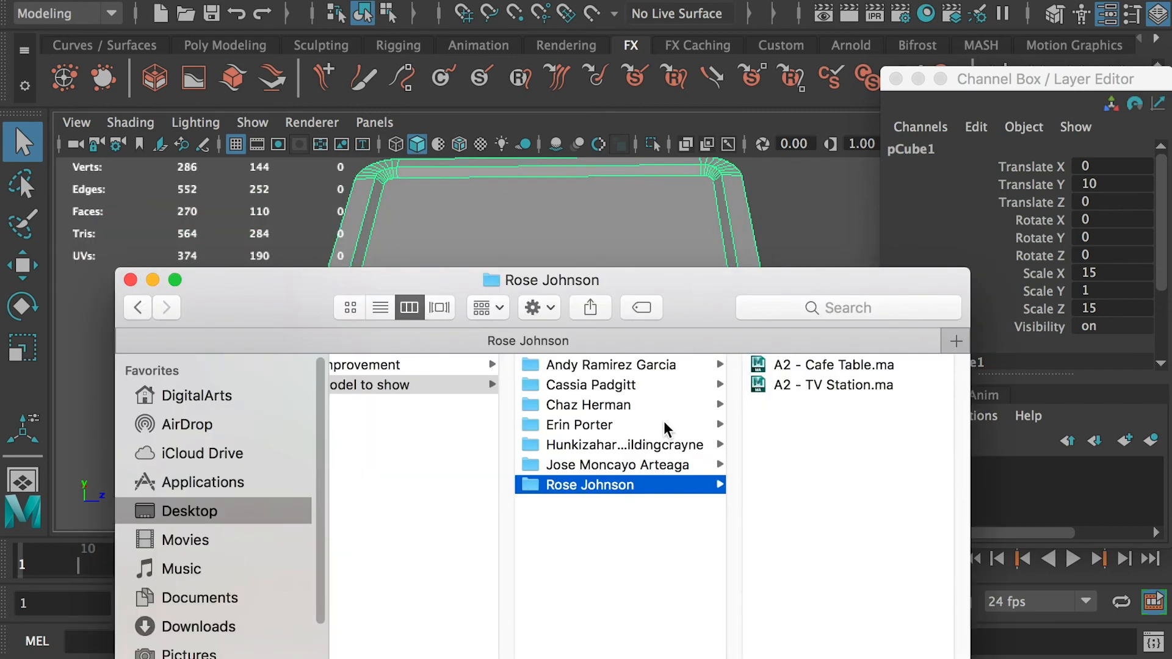
double_click(826, 386)
left_click_drag(775, 422, 757, 429, "alt")
left_click_drag(522, 277, 537, 323, "alt")
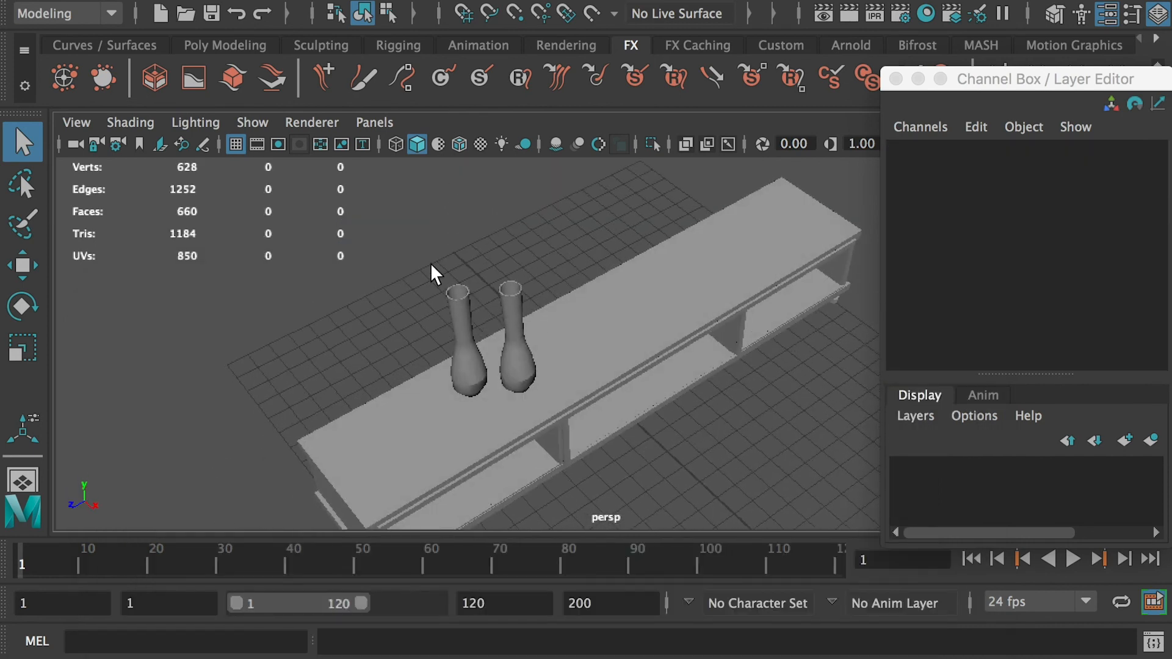
- Select a vase on the stand and zoom and orbit closely to inspect its opening and bottom
right_click_drag(430, 262, 502, 353, "alt")
middle_click_drag(502, 353, 559, 391, "alt")
left_click(512, 395)
scroll(473, 353, "up", 3)
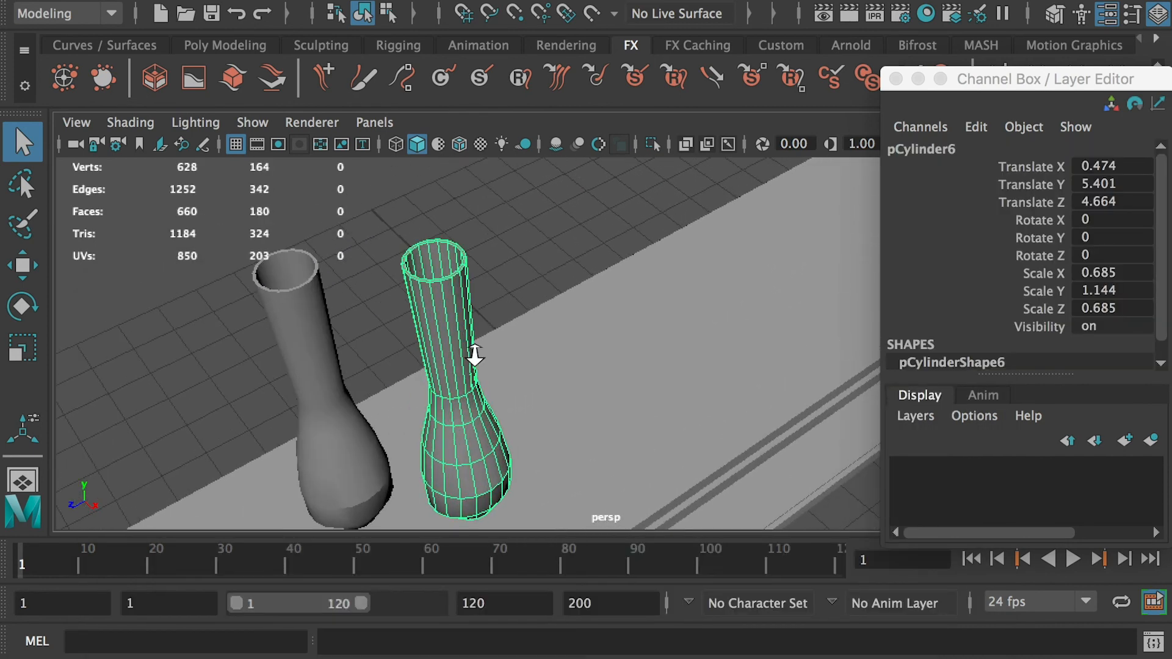
left_click_drag(474, 353, 348, 393, "alt")
middle_click_drag(348, 393, 496, 350, "alt")
right_click_drag(497, 350, 548, 378, "alt")
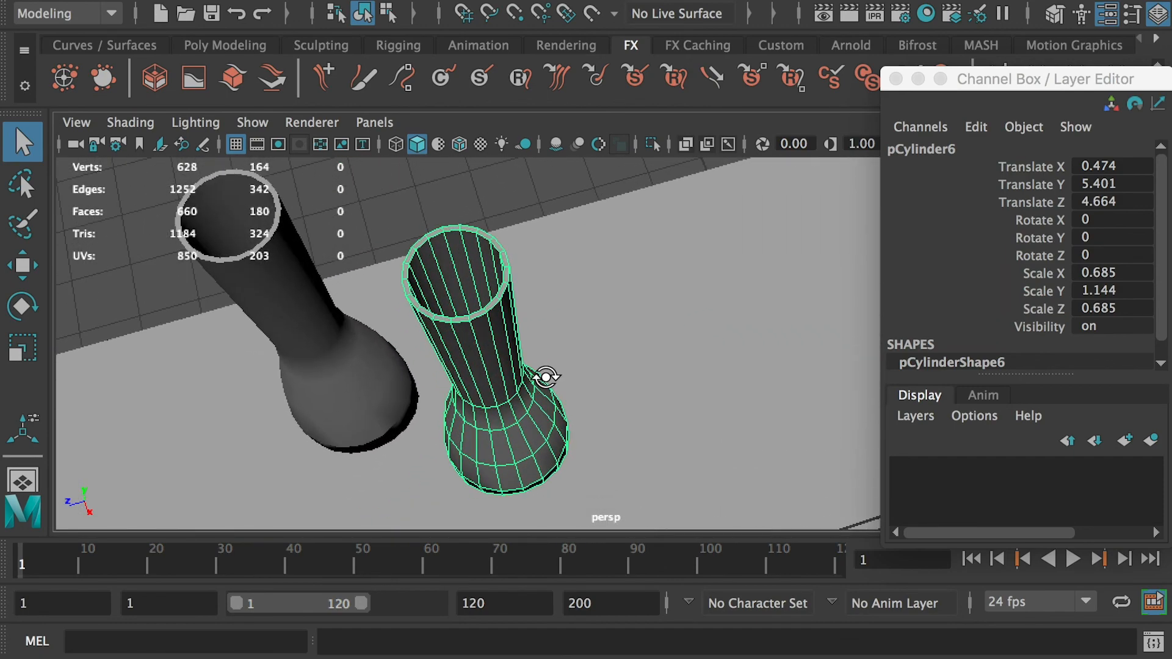
left_click_drag(548, 377, 536, 358, "alt")
left_click_drag(515, 315, 648, 435, "alt")
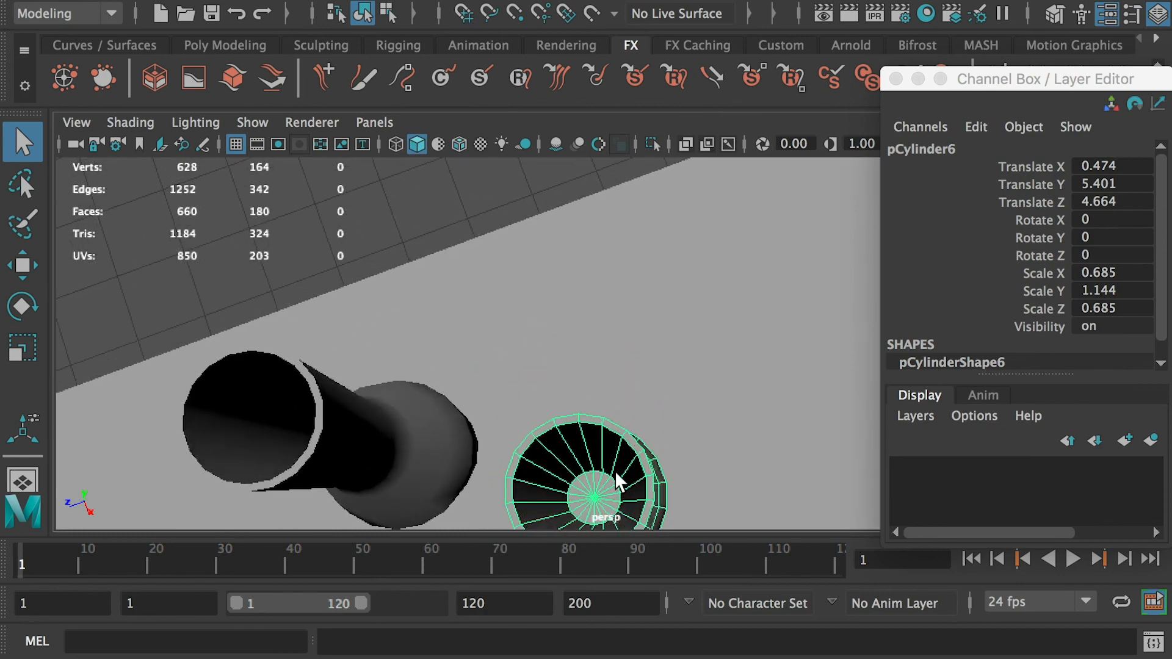
left_click_drag(620, 491, 591, 437, "alt")
middle_click_drag(590, 437, 566, 500, "alt")
right_click_drag(567, 500, 416, 301, "alt")
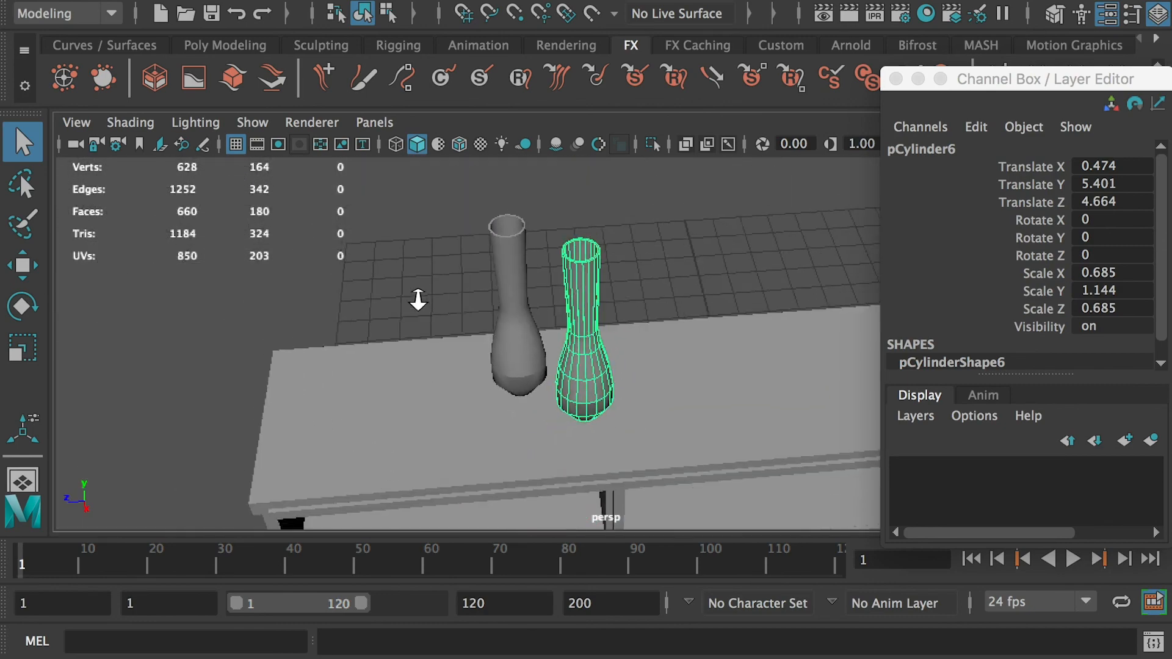
- Orbit out around the TV station to inspect the shelves, panels and legs
left_click_drag(416, 301, 452, 212, "alt")
right_click_drag(700, 365, 601, 326, "alt")
middle_click_drag(601, 326, 505, 392, "alt")
left_click_drag(401, 284, 450, 432, "alt")
right_click_drag(415, 358, 466, 416, "alt")
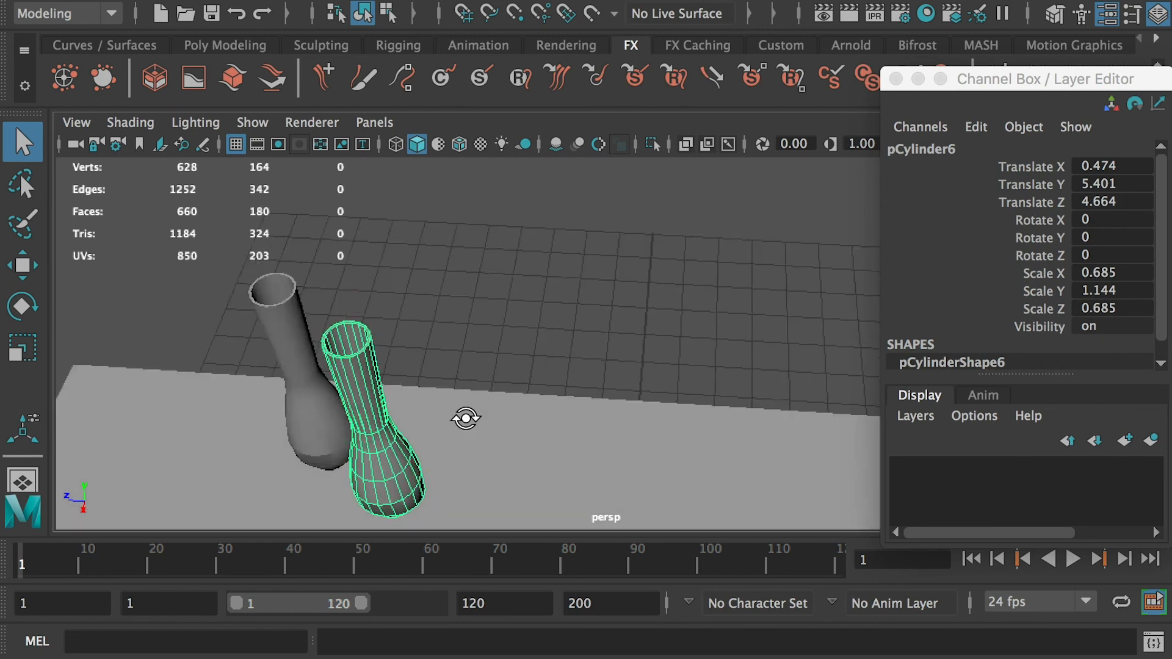
left_click_drag(466, 415, 684, 373, "alt")
right_click_drag(728, 393, 550, 363, "alt")
left_click_drag(551, 364, 506, 327, "alt")
left_click_drag(745, 403, 699, 377, "alt")
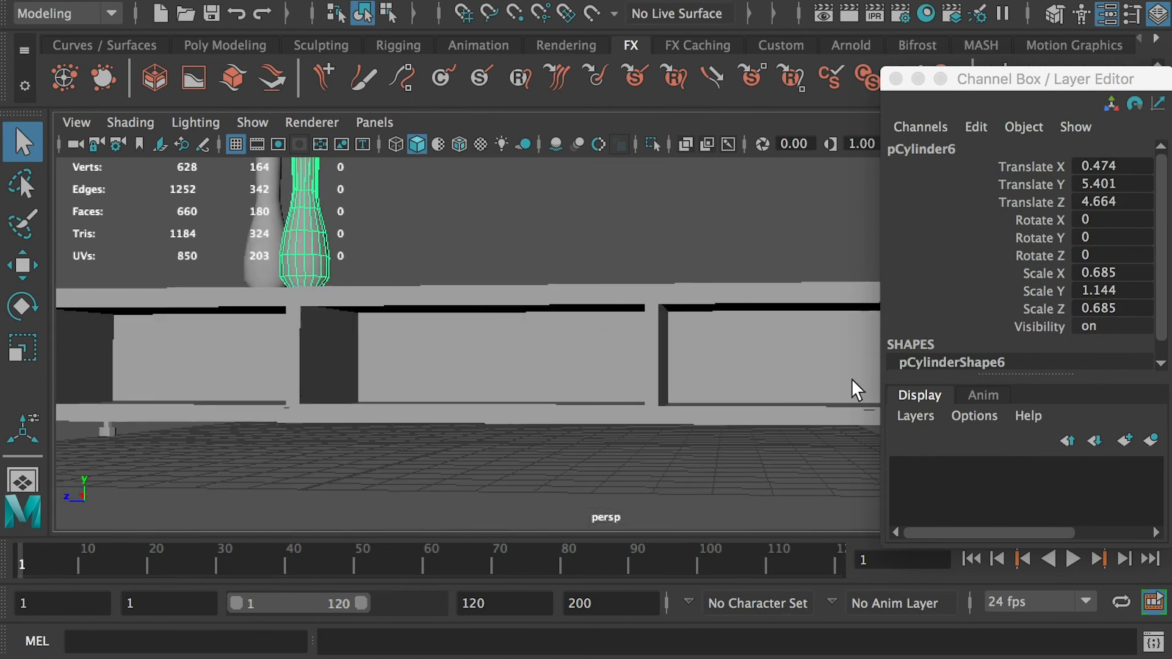
right_click_drag(852, 383, 564, 330, "alt")
left_click_drag(565, 330, 526, 320, "alt")
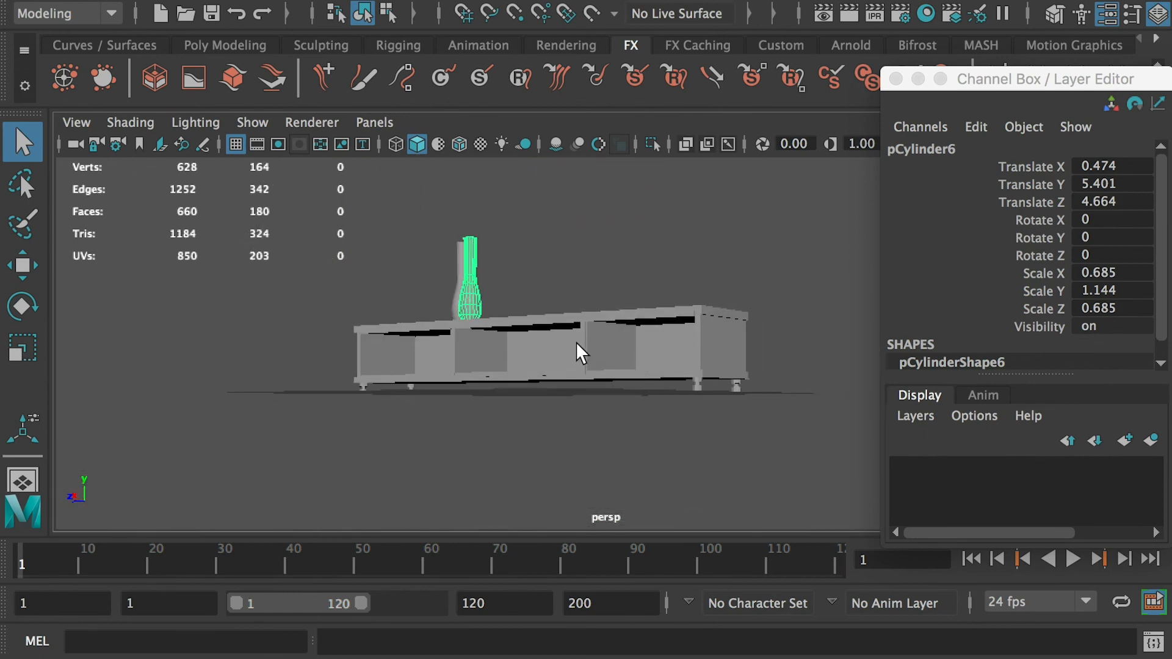
- Browse the students' folders in the file browser to pick the next file
key("super+Tab")
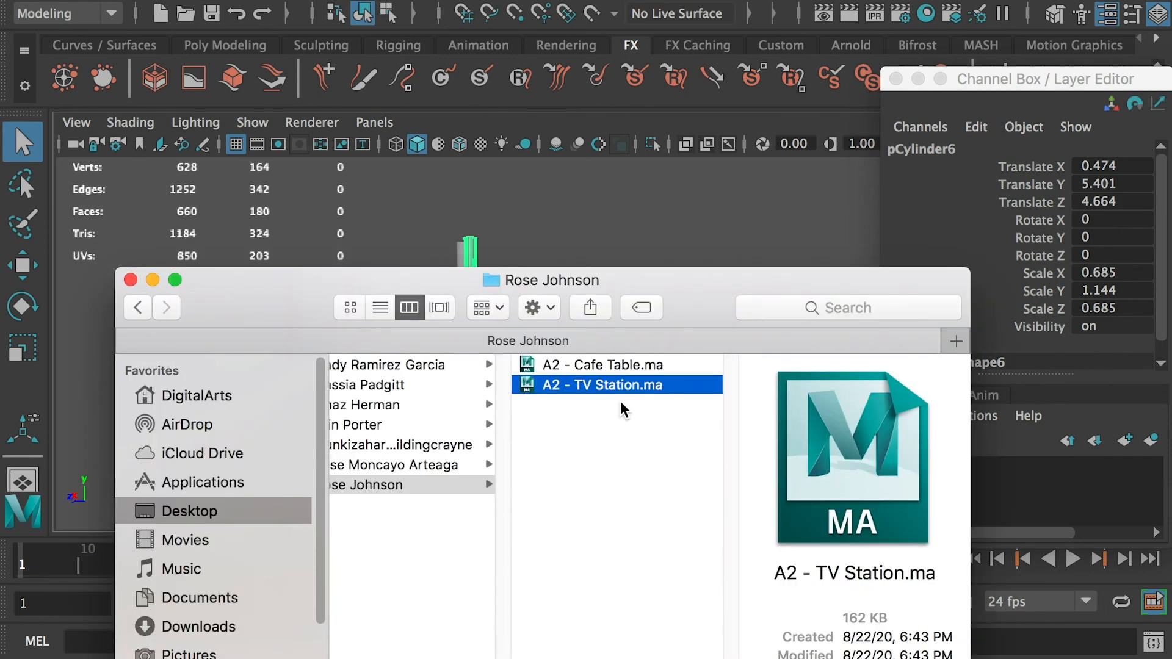
left_click(588, 477)
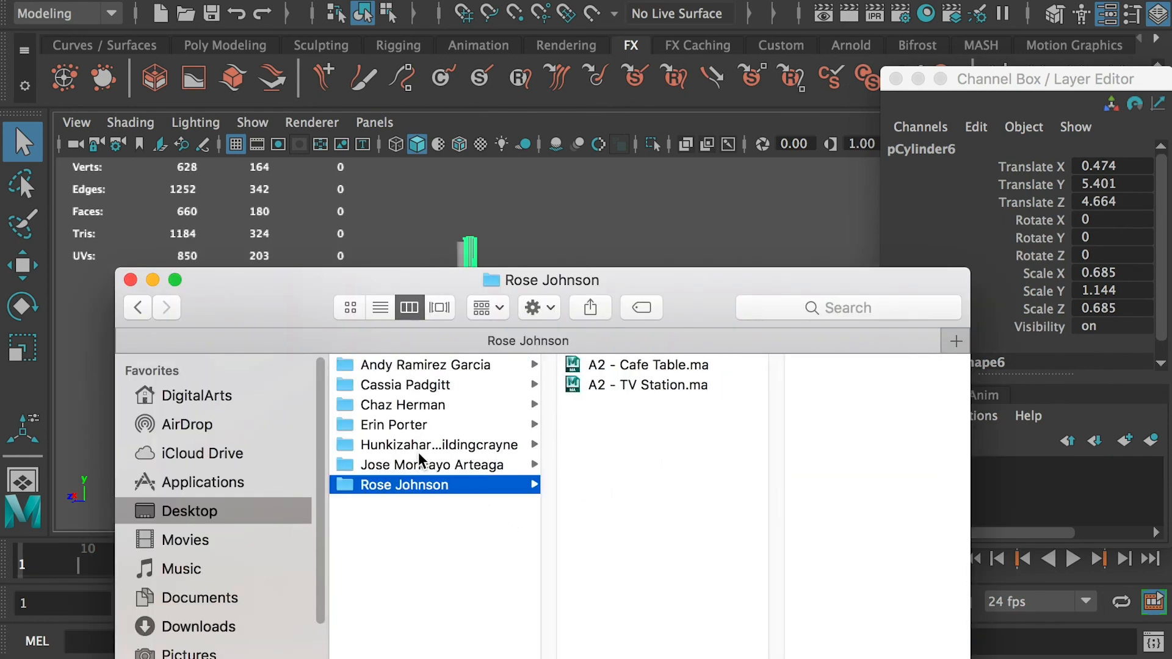
left_click(431, 537)
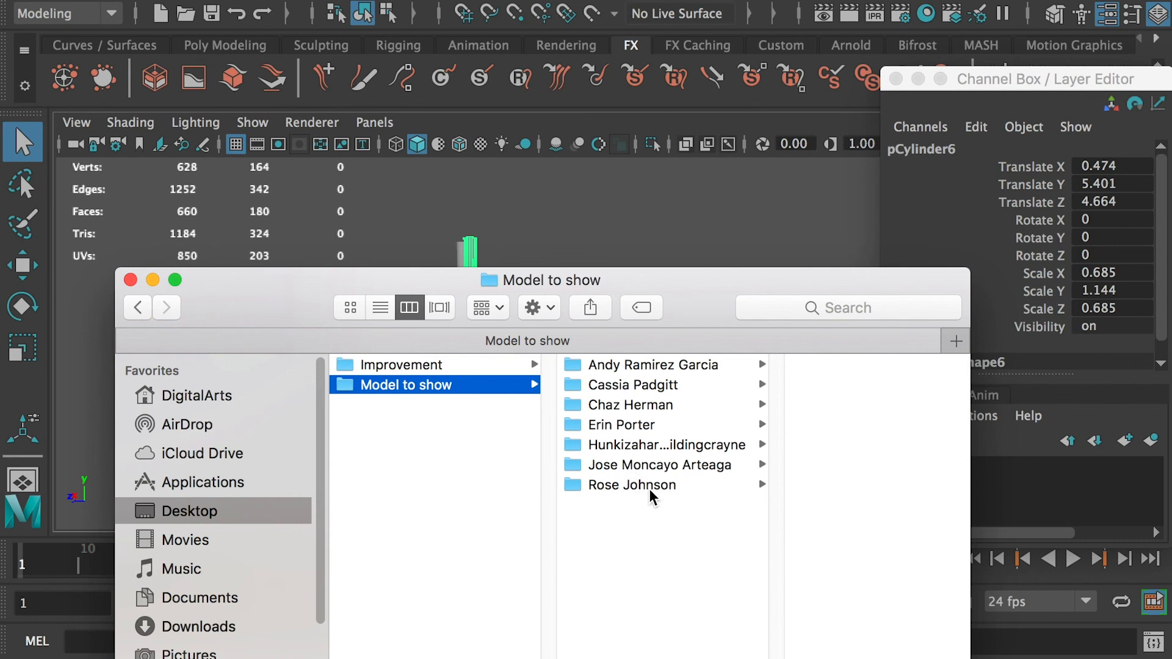
left_click(682, 488)
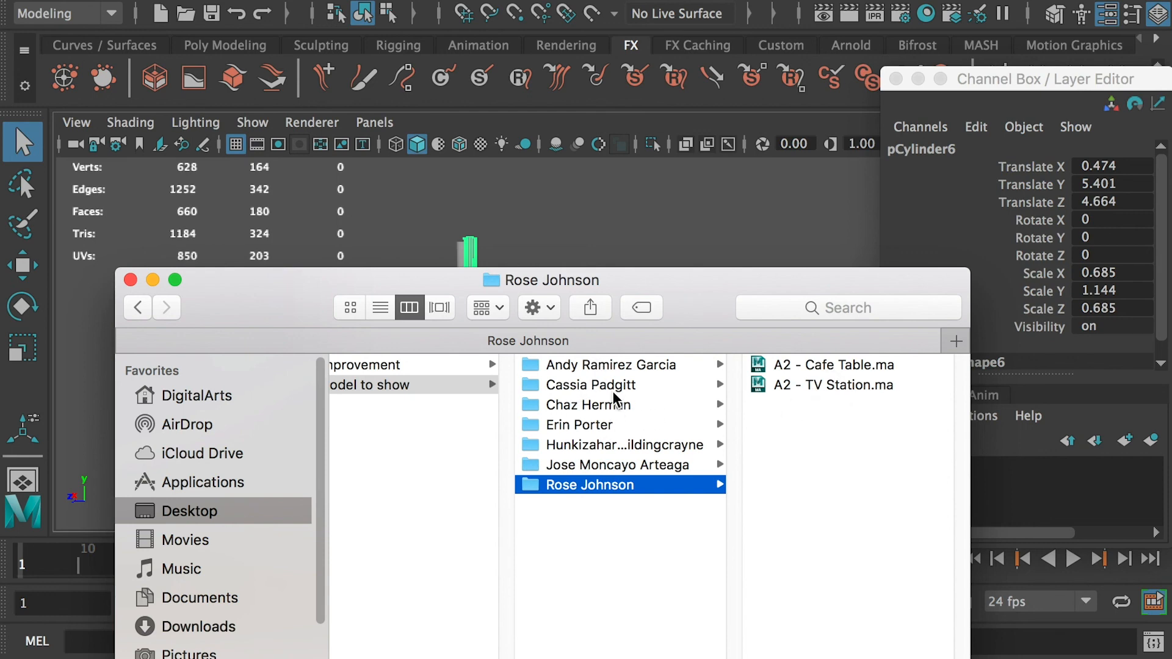
scroll(612, 390, "left", 5)
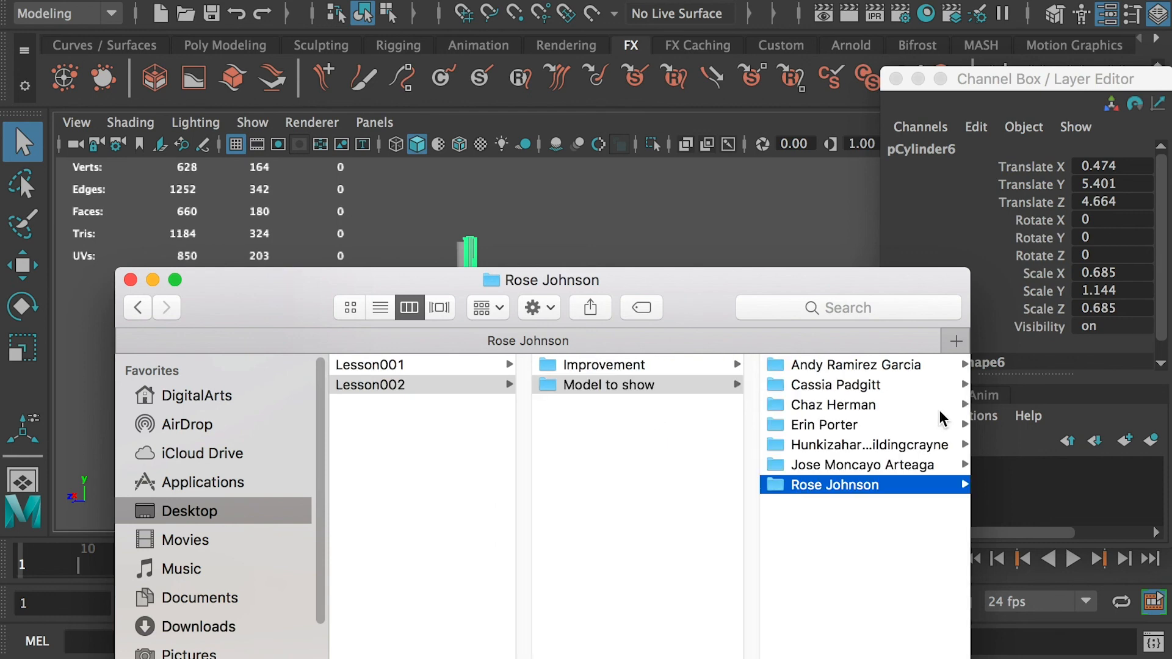